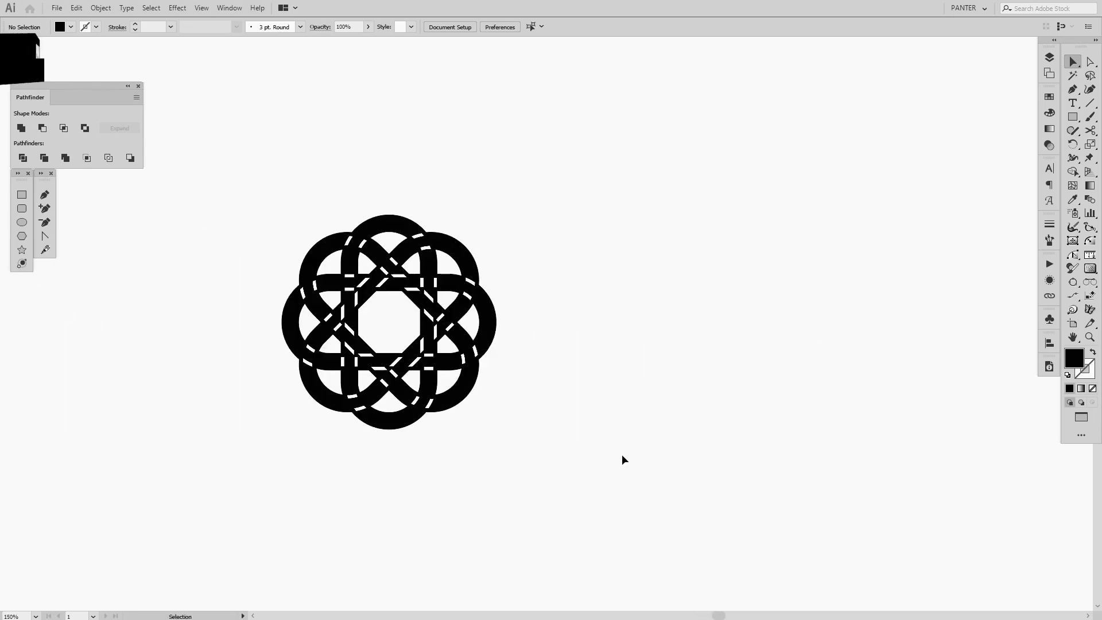
# - Select the finished knot and drag a duplicate beside the original
pyautogui.moveTo(623, 457); pyautogui.dragTo(252, 218)
pyautogui.moveTo(429, 330); pyautogui.dragTo(906, 330)
pyautogui.hscroll(5, 906, 330)
pyautogui.scroll(2, 665, 321)
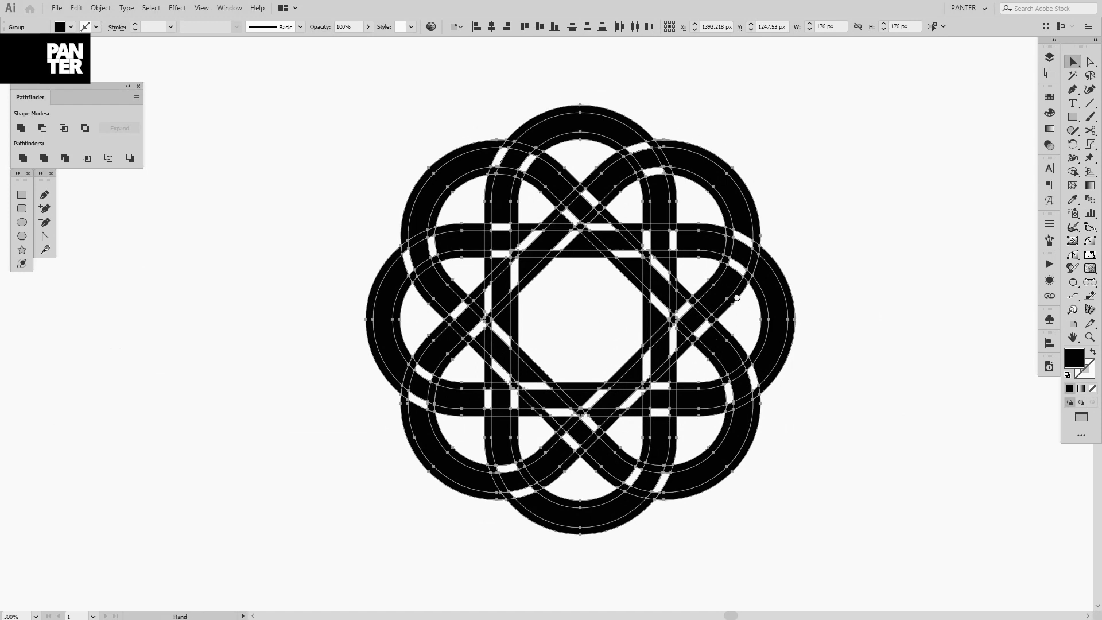
# - Ungroup the copied knot and select its horizontal, diagonal and vertical rings
pyautogui.rightClick(738, 301)
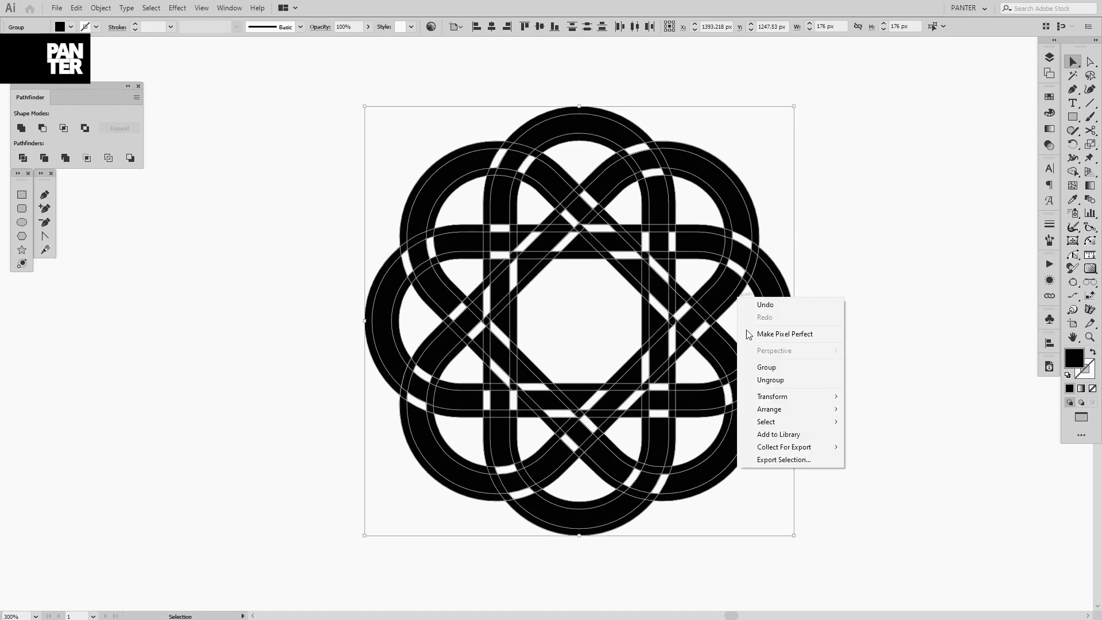
pyautogui.click(770, 379)
pyautogui.click(792, 289)
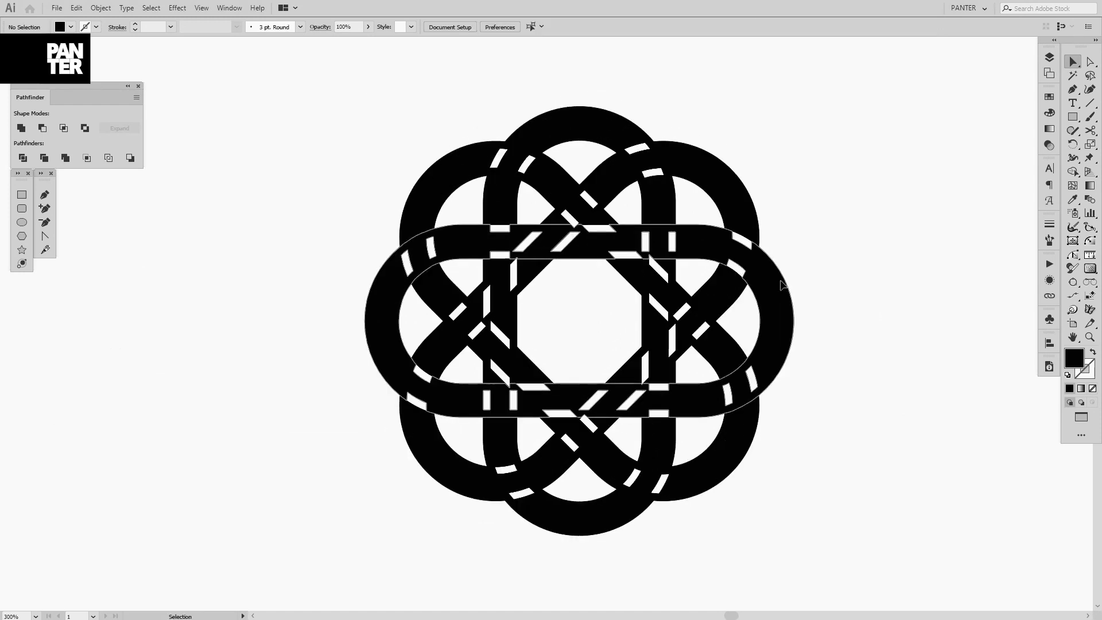
pyautogui.click(781, 281)
pyautogui.keyDown('shift'); pyautogui.click(745, 196); pyautogui.keyUp('shift')
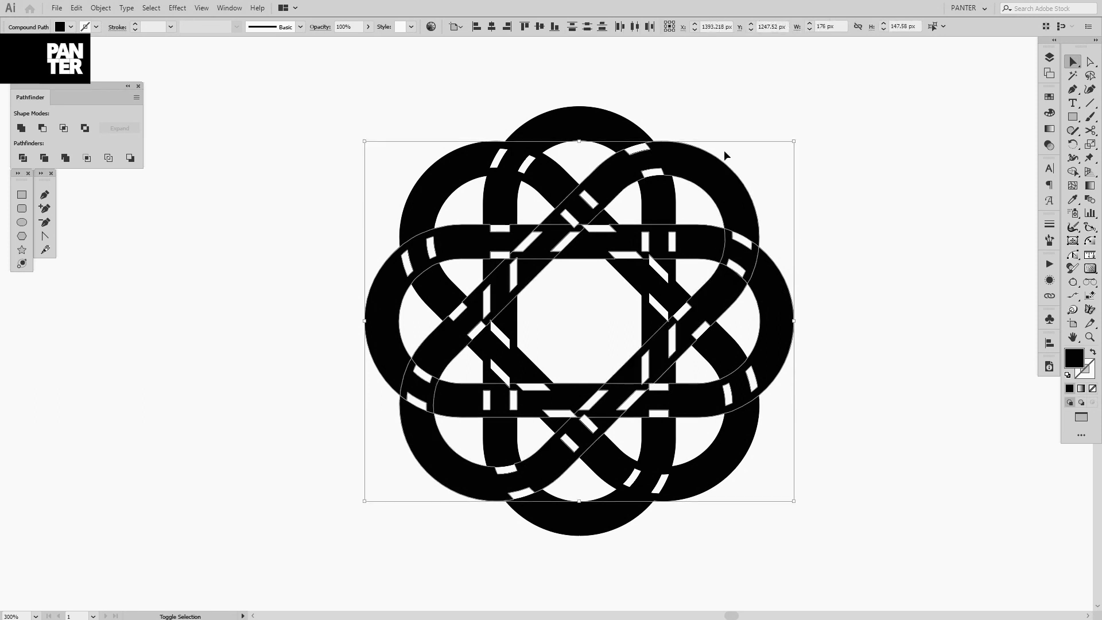
pyautogui.keyDown('shift'); pyautogui.click(631, 125); pyautogui.keyUp('shift')
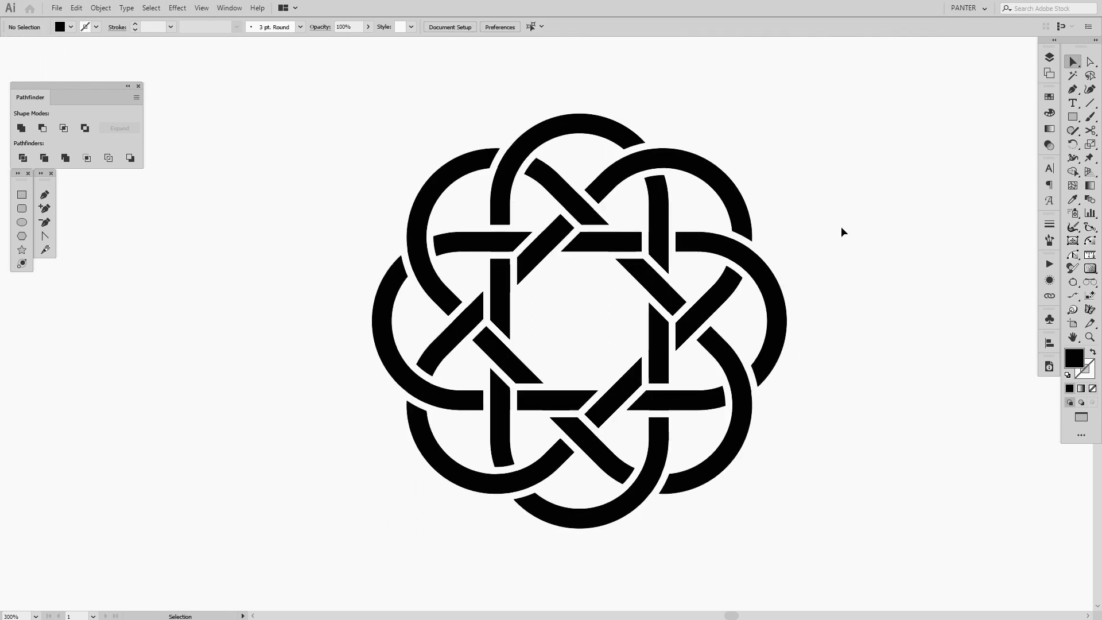
pyautogui.moveTo(895, 239); pyautogui.dragTo(885, 249)
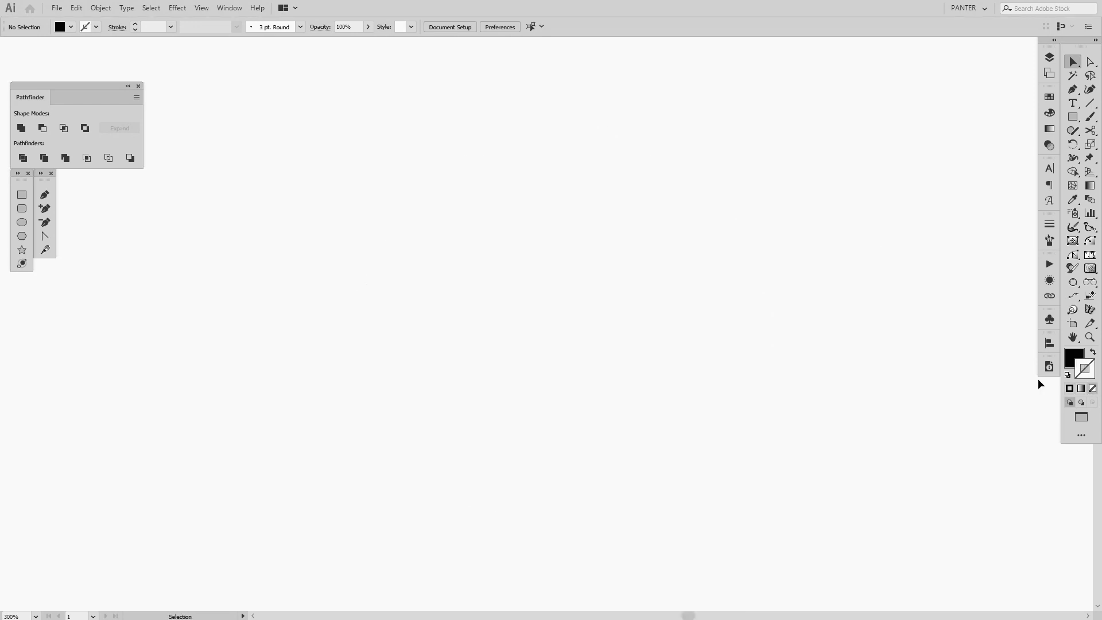
# - Set the colours to no fill with a black stroke
pyautogui.click(1093, 357)
pyautogui.click(1092, 356)
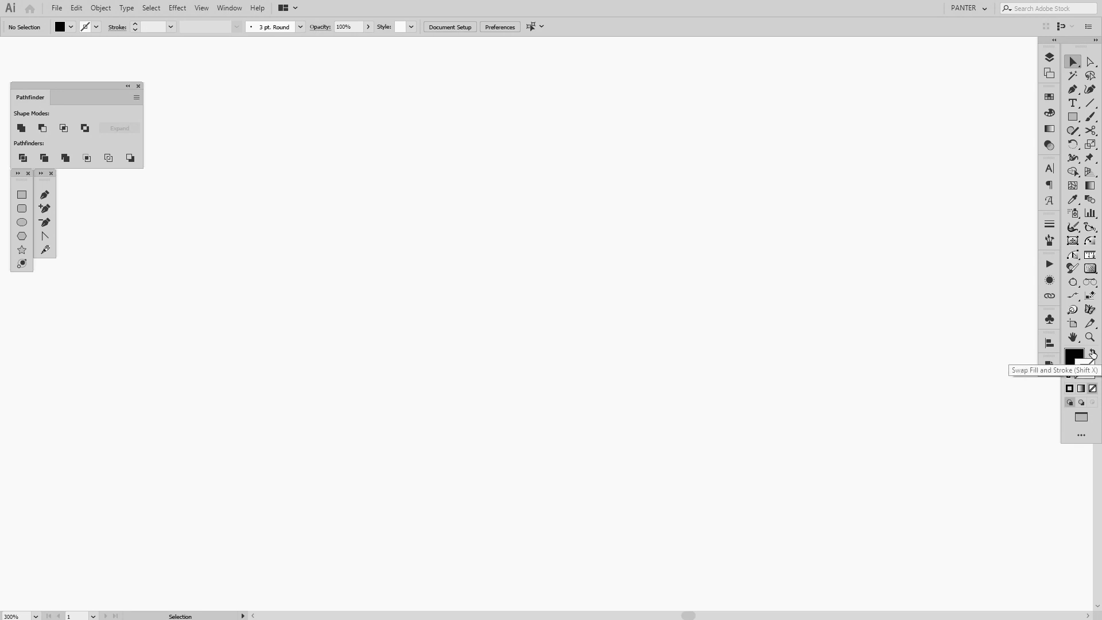
pyautogui.click(1092, 356)
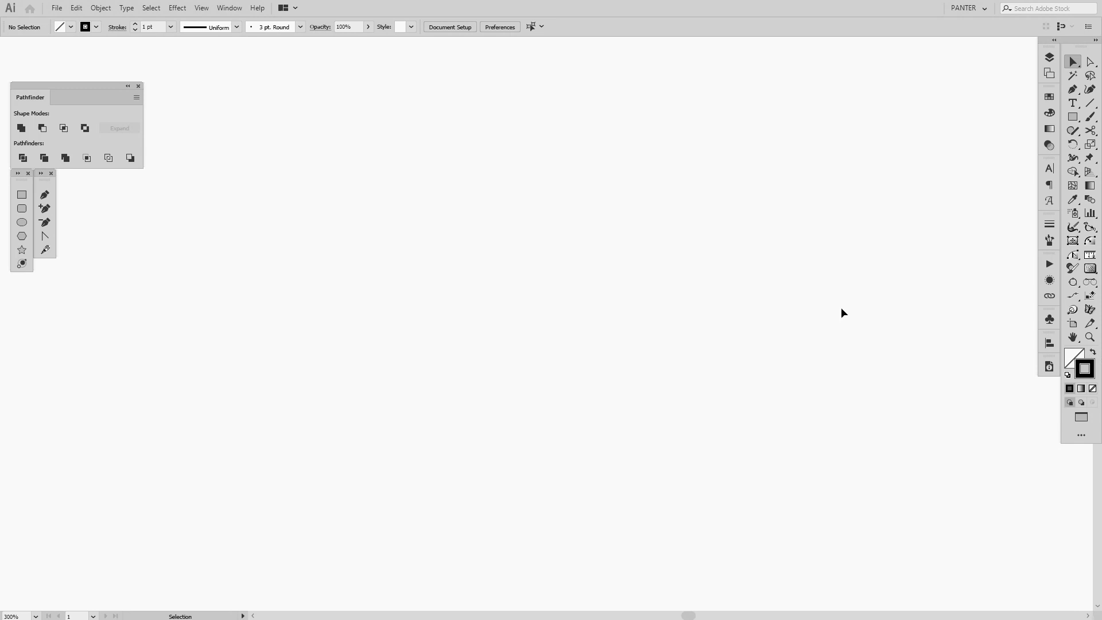
pyautogui.hotkey('shift', 'x')
pyautogui.hotkey('shift', 'x')
pyautogui.hotkey('shift', 'x')
pyautogui.hotkey('shift', 'x')
pyautogui.hotkey('shift', 'x')
pyautogui.hotkey('shift', 'x')
# - Create a rectangle 65 px wide and 162 px high
pyautogui.click(1077, 120)
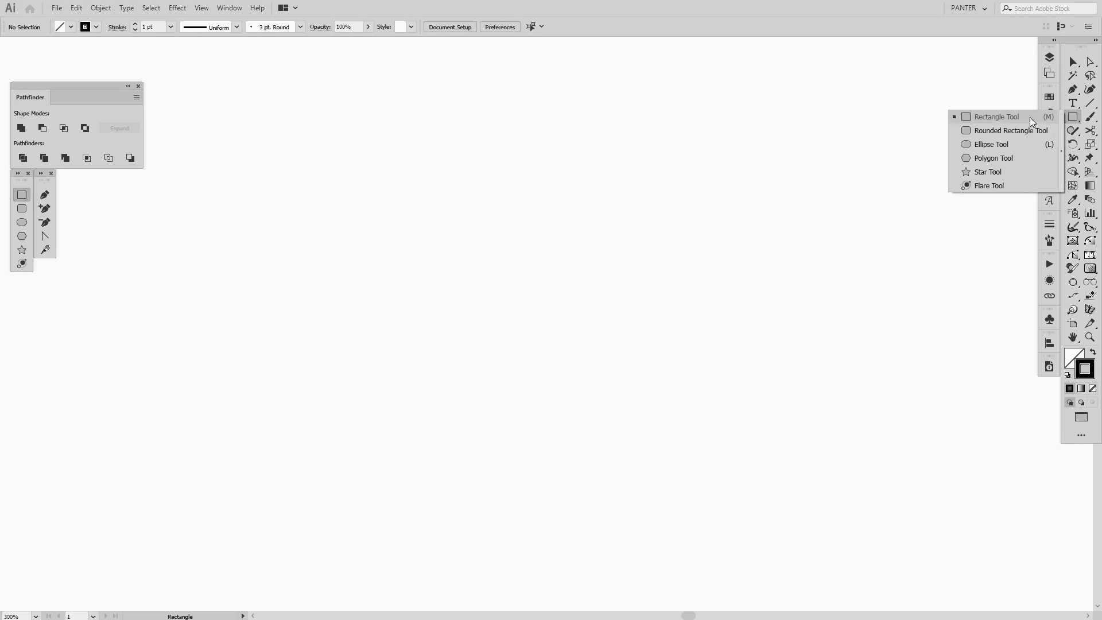
pyautogui.click(1029, 117)
pyautogui.click(603, 310)
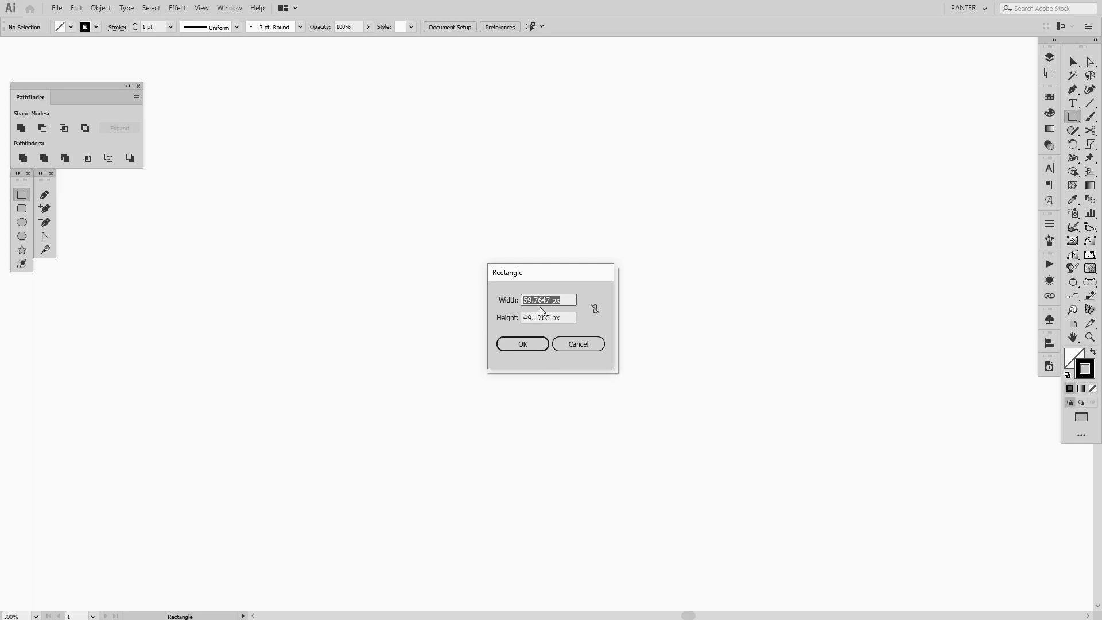
pyautogui.write('65')
pyautogui.press('Tab')
pyautogui.write('162')
pyautogui.press('Return')
pyautogui.moveTo(792, 418); pyautogui.dragTo(700, 253)
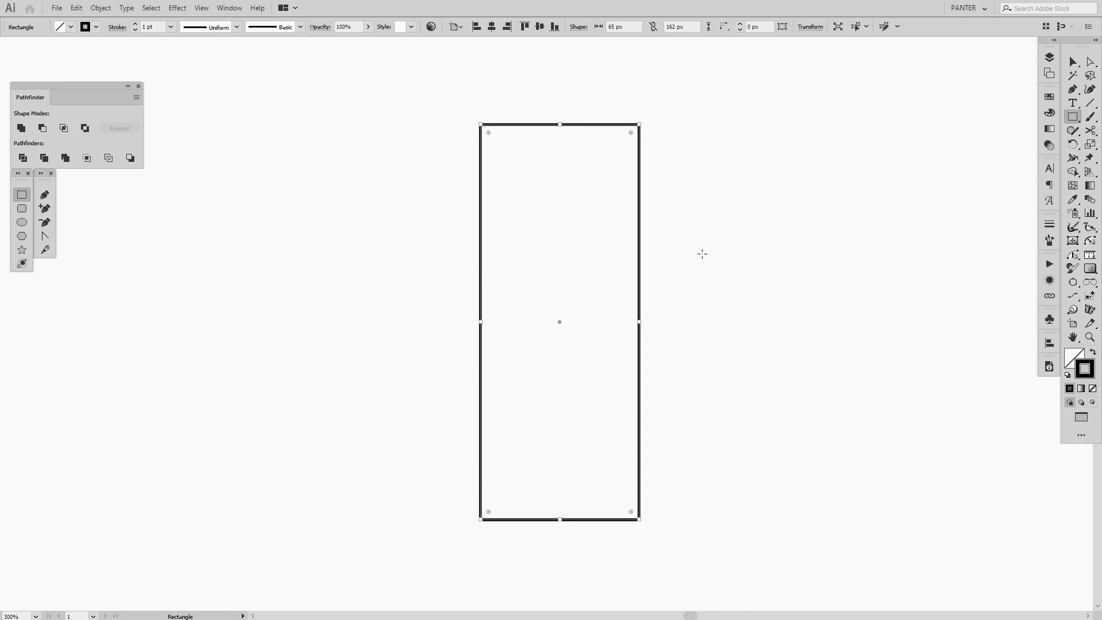
# - Round all four rectangle corners to 32.5 px, forming a vertical pill
pyautogui.press('a')
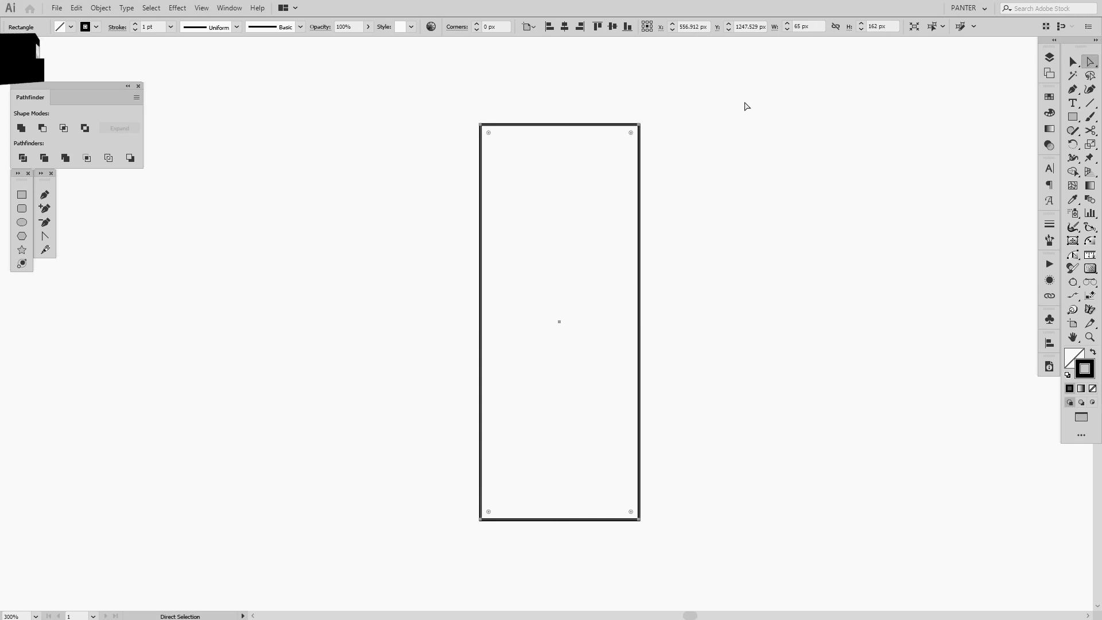
pyautogui.moveTo(762, 81); pyautogui.dragTo(318, 556)
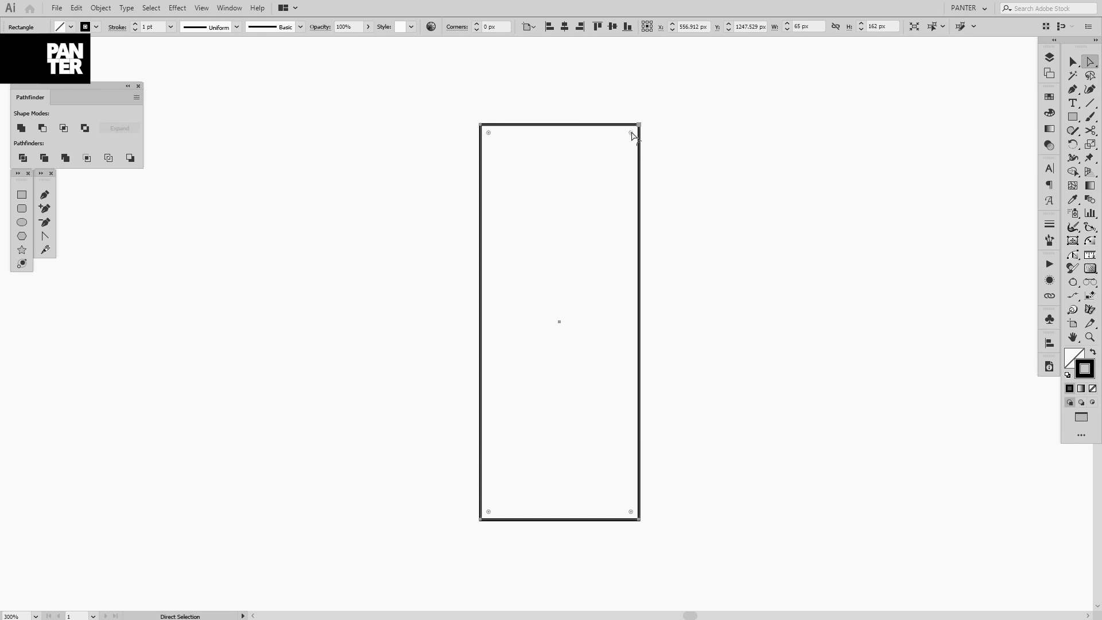
pyautogui.moveTo(631, 134); pyautogui.dragTo(491, 293)
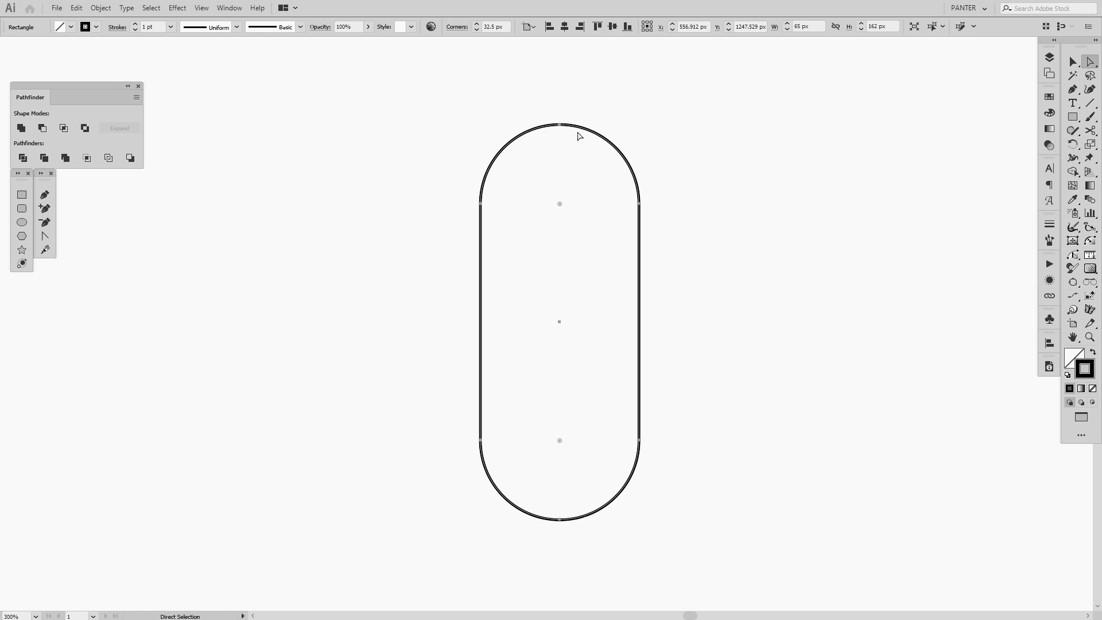
pyautogui.press('v')
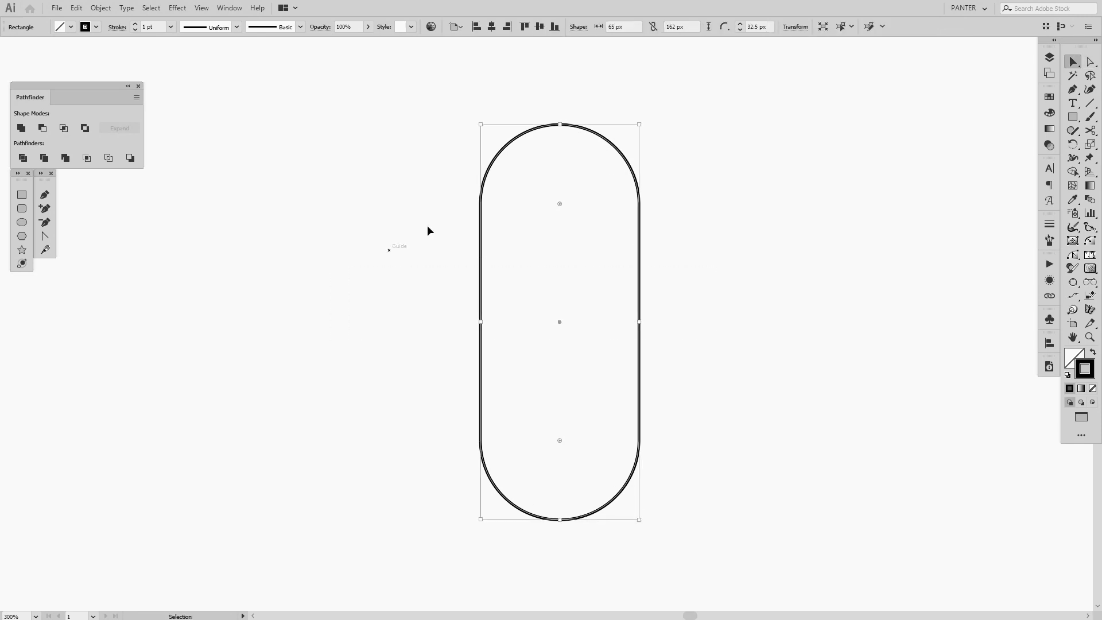
# - Raise the pill's stroke weight to 8 pt and reselect the shape
pyautogui.scroll(2, 157, 26)
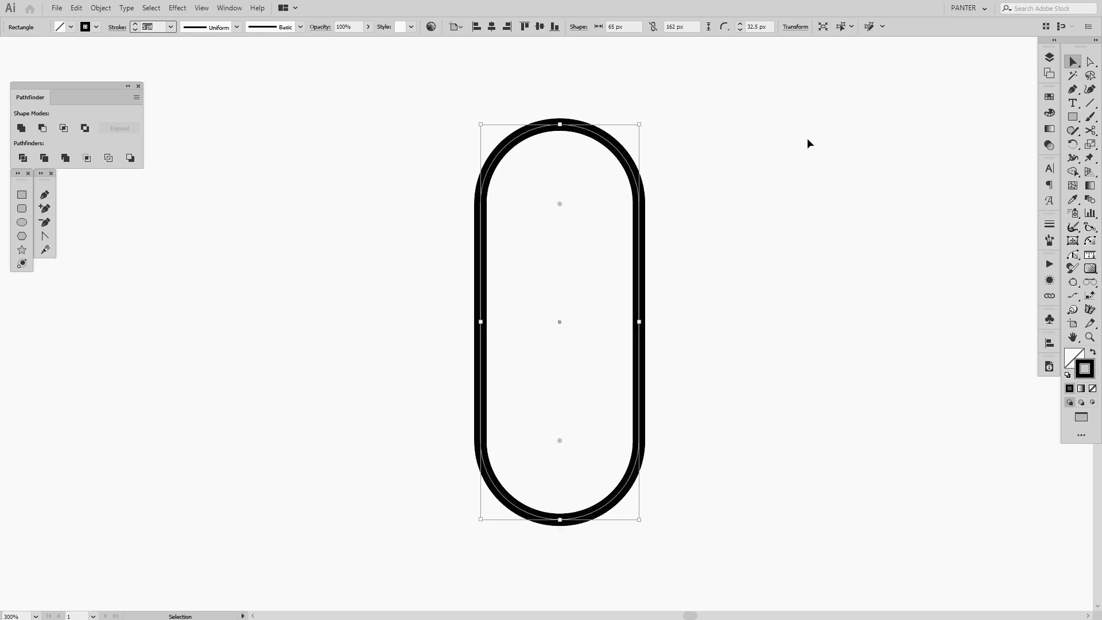
pyautogui.click(1049, 226)
pyautogui.scroll(1, 969, 236)
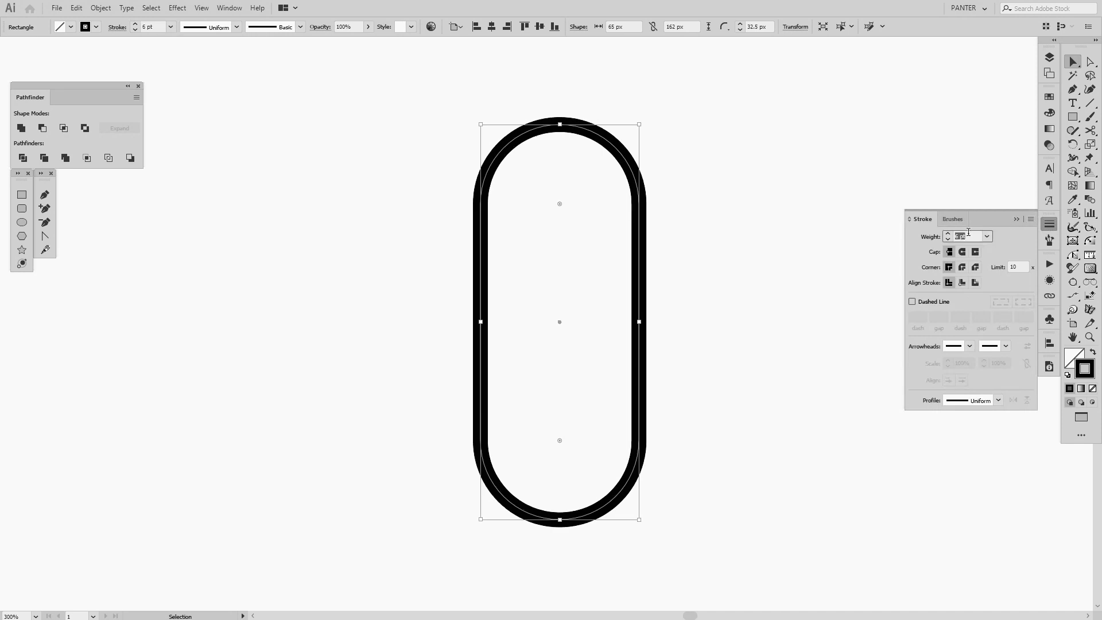
pyautogui.scroll(2, 969, 236)
pyautogui.click(1016, 219)
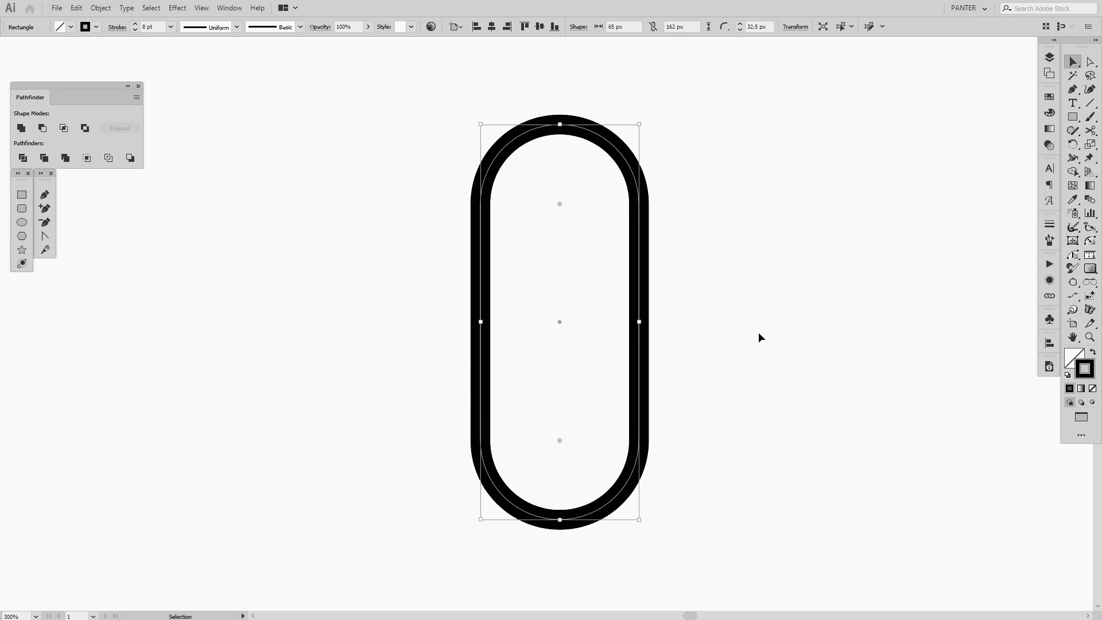
pyautogui.click(759, 333)
pyautogui.moveTo(891, 374); pyautogui.dragTo(361, 256)
pyautogui.press('a')
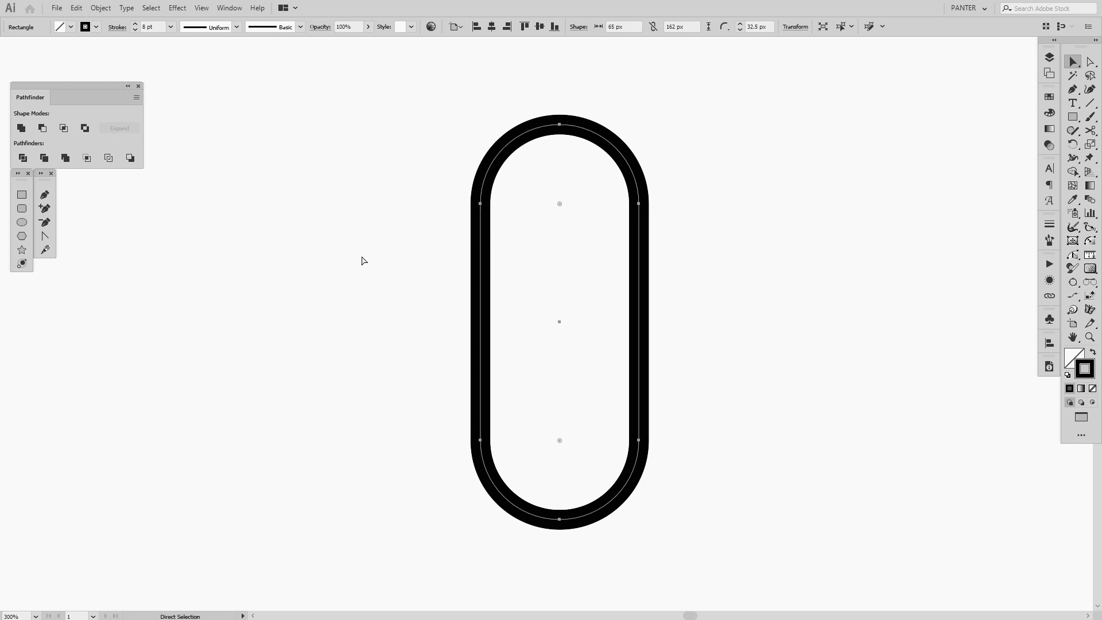
# - Add a copy of the pill rotated 90° to lie horizontal, then select both pills
pyautogui.press('v')
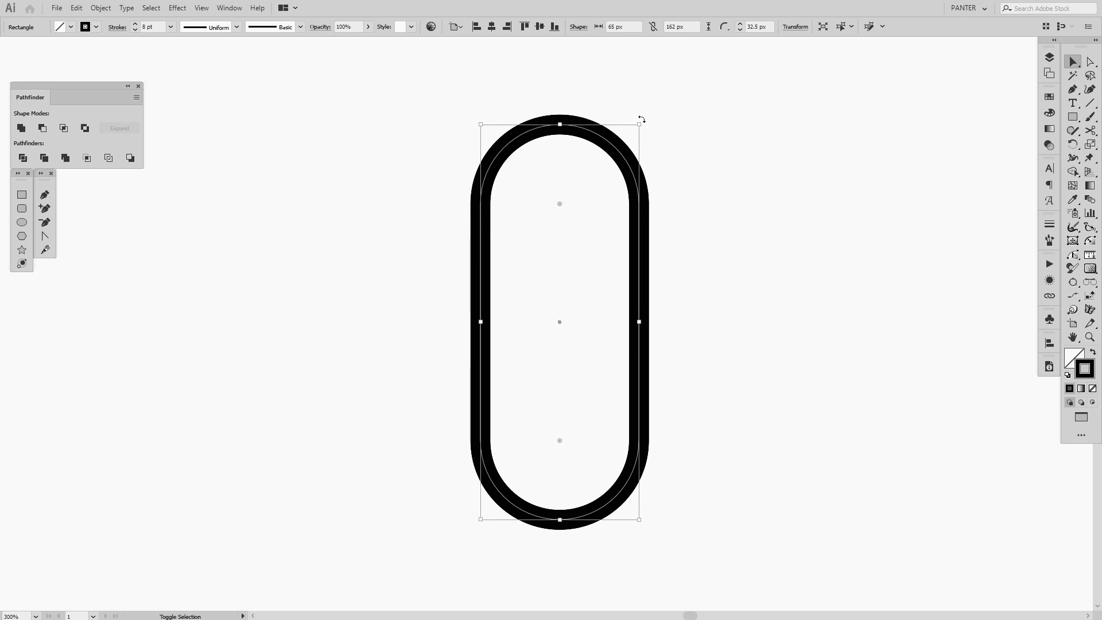
pyautogui.moveTo(654, 127); pyautogui.dragTo(789, 398)
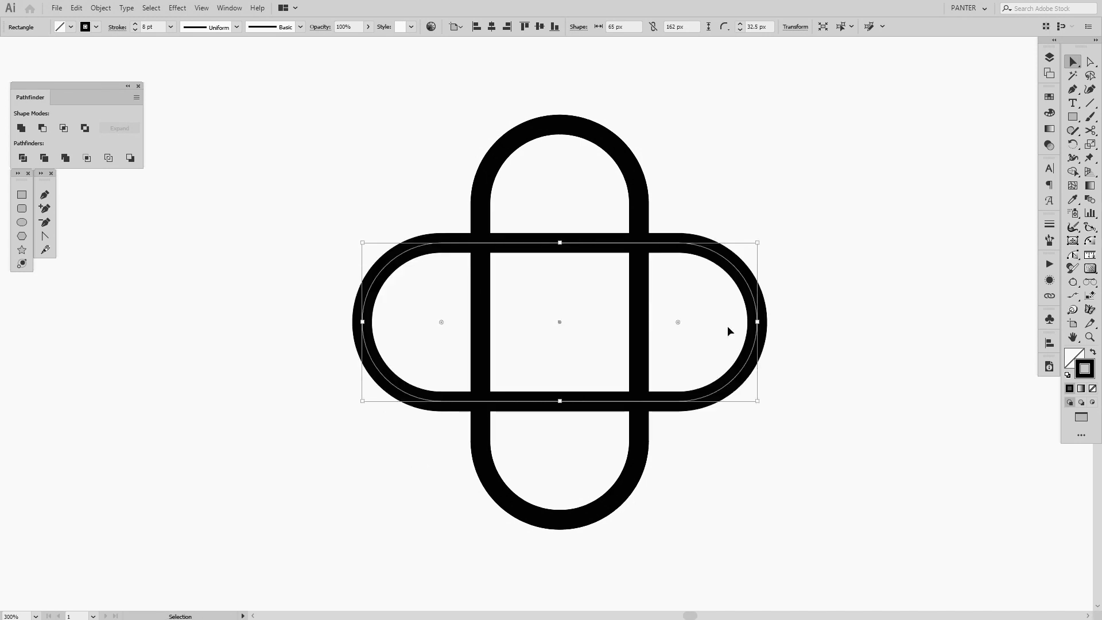
pyautogui.moveTo(849, 467); pyautogui.dragTo(334, 150)
pyautogui.press('a')
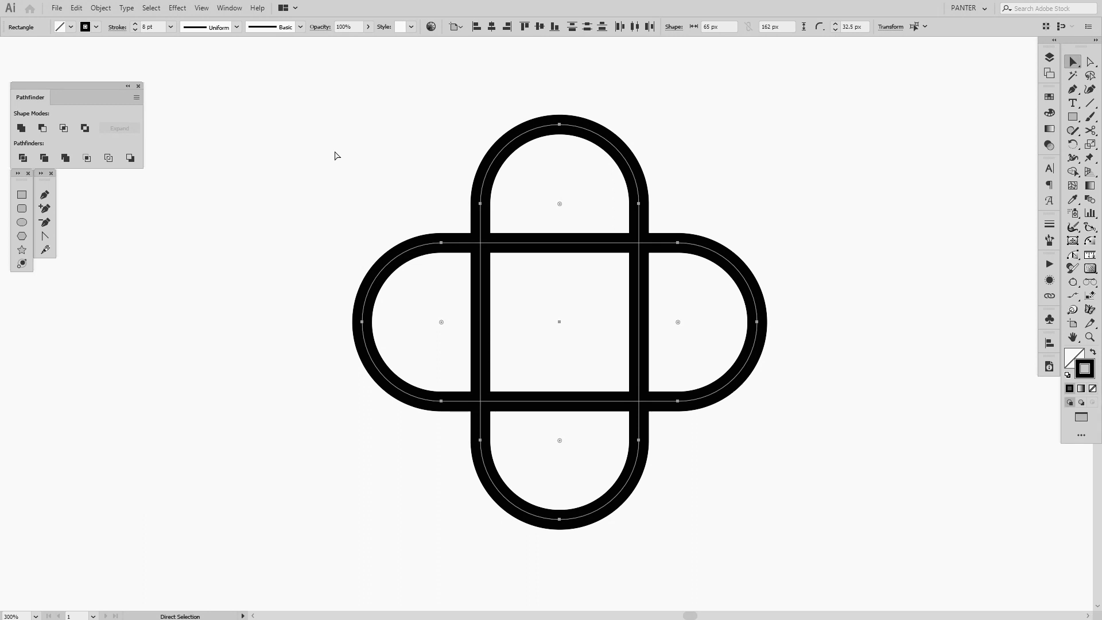
pyautogui.press('v')
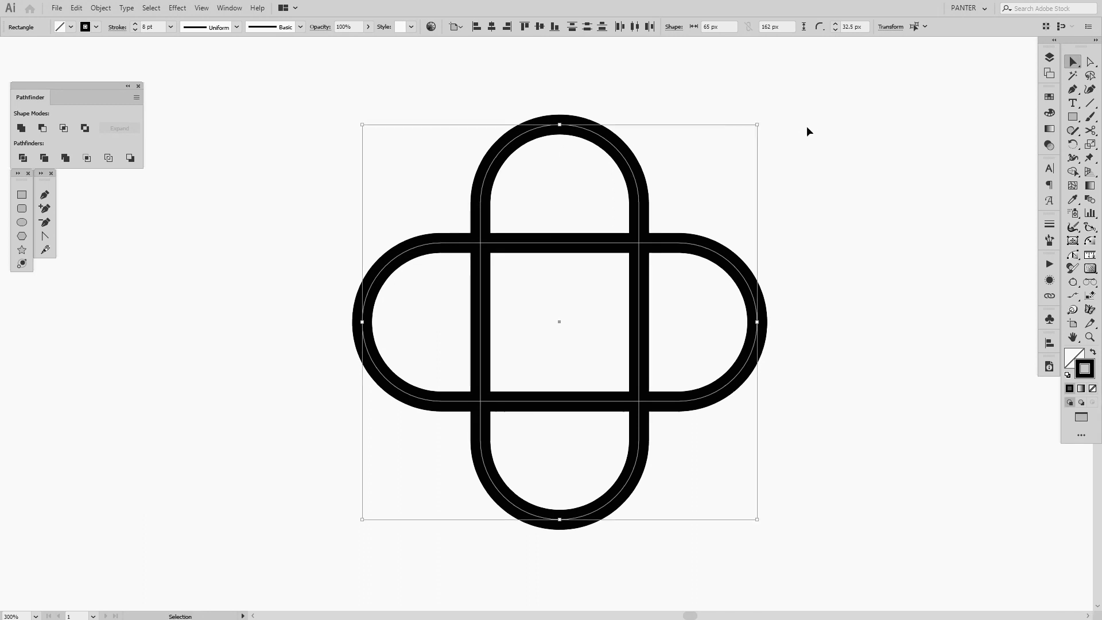
# - Rotate a 45° copy of the pill cross to complete the eight-loop rosette
pyautogui.hotkey('ctrl', 'shift', 'b')
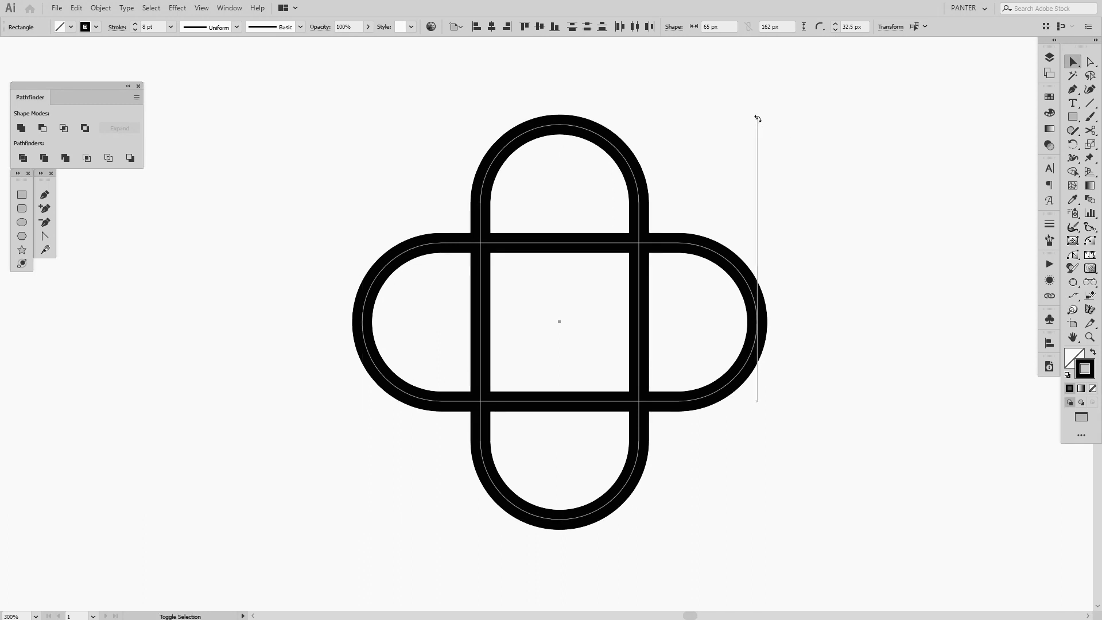
pyautogui.moveTo(842, 212); pyautogui.dragTo(854, 232)
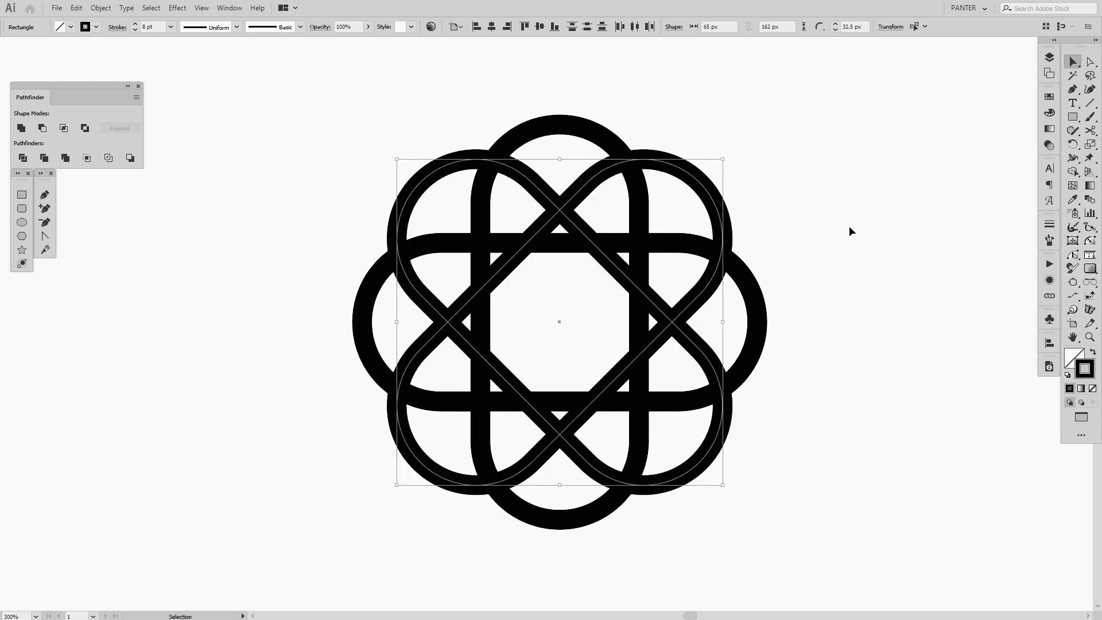
pyautogui.click(850, 226)
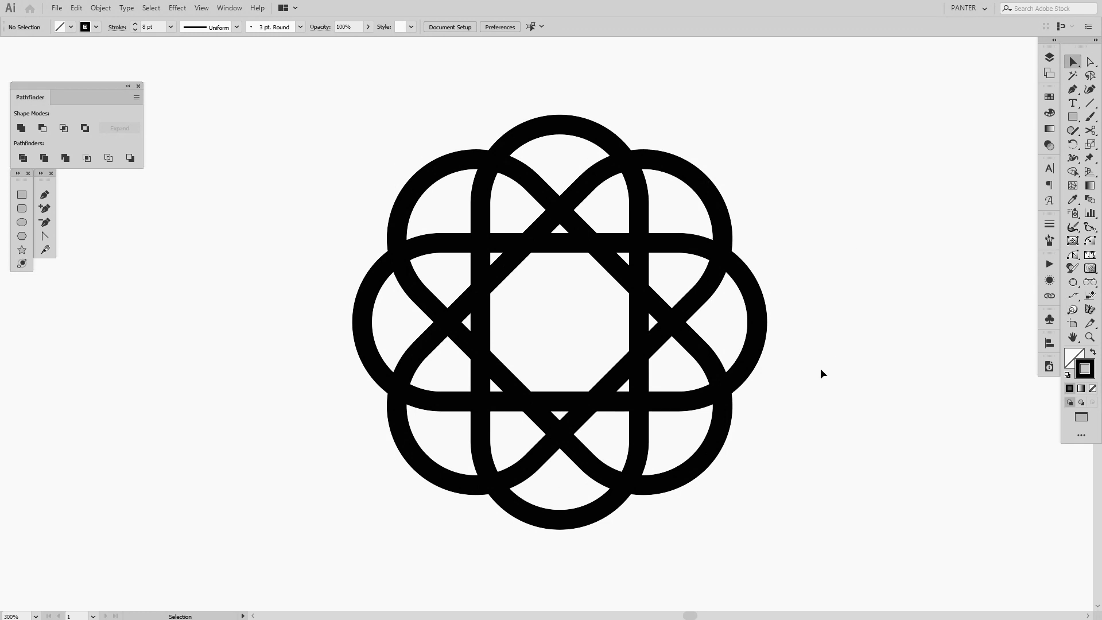
pyautogui.scroll(-2, 817, 363)
pyautogui.moveTo(814, 349); pyautogui.dragTo(423, 332)
# - Select all knot shapes and drag a copy to the right of the original
pyautogui.hotkey('ctrl', 'a')
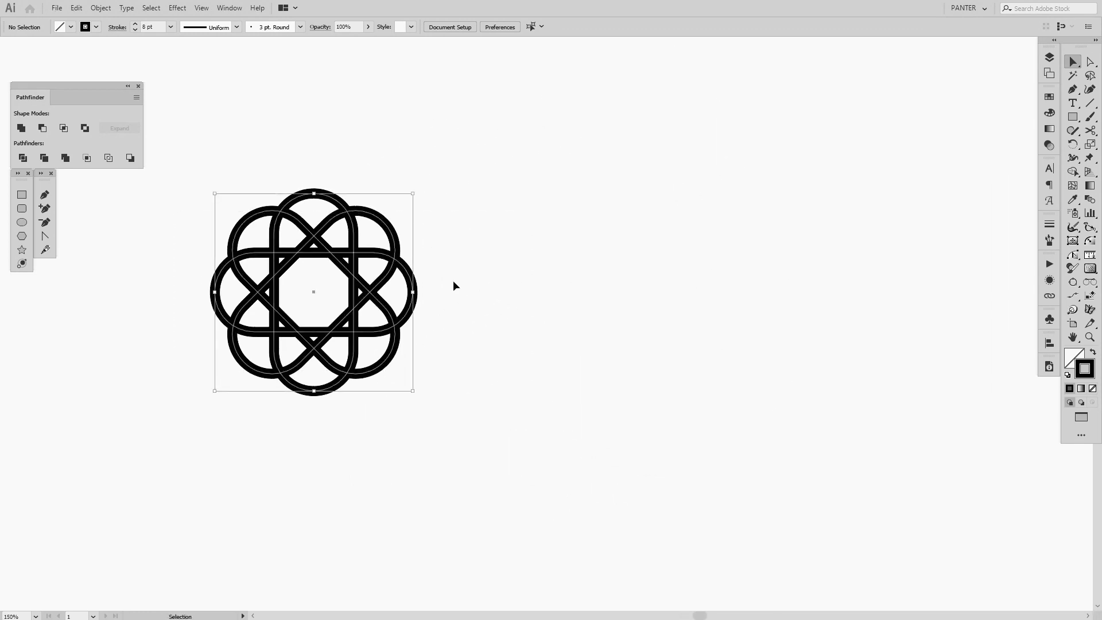
pyautogui.moveTo(509, 293); pyautogui.dragTo(412, 281)
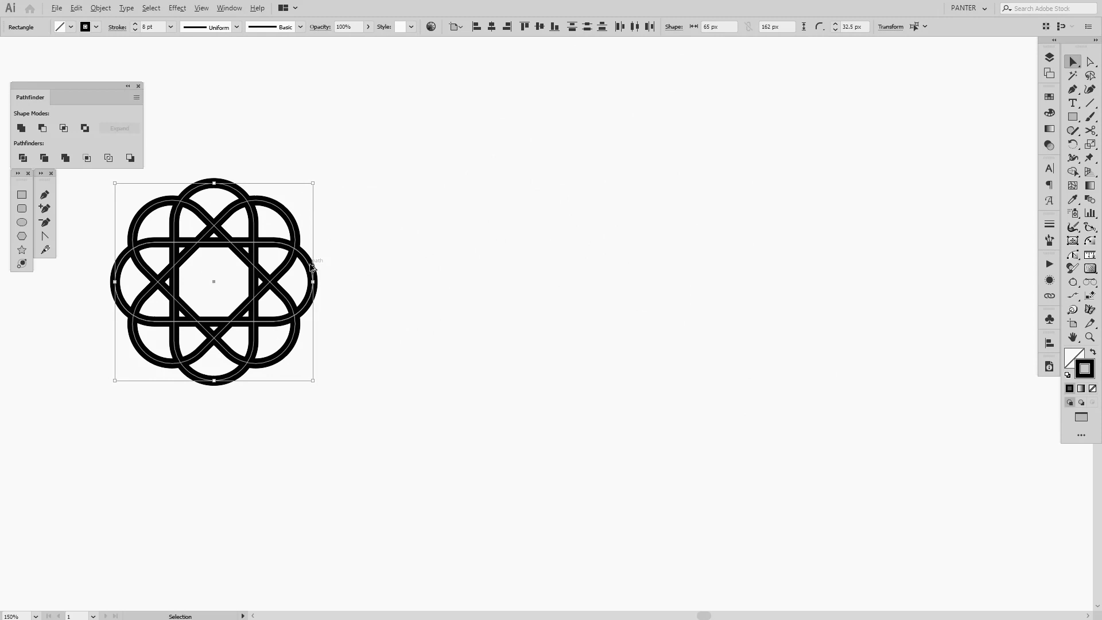
pyautogui.moveTo(312, 268); pyautogui.dragTo(854, 281)
pyautogui.scroll(2, 849, 281)
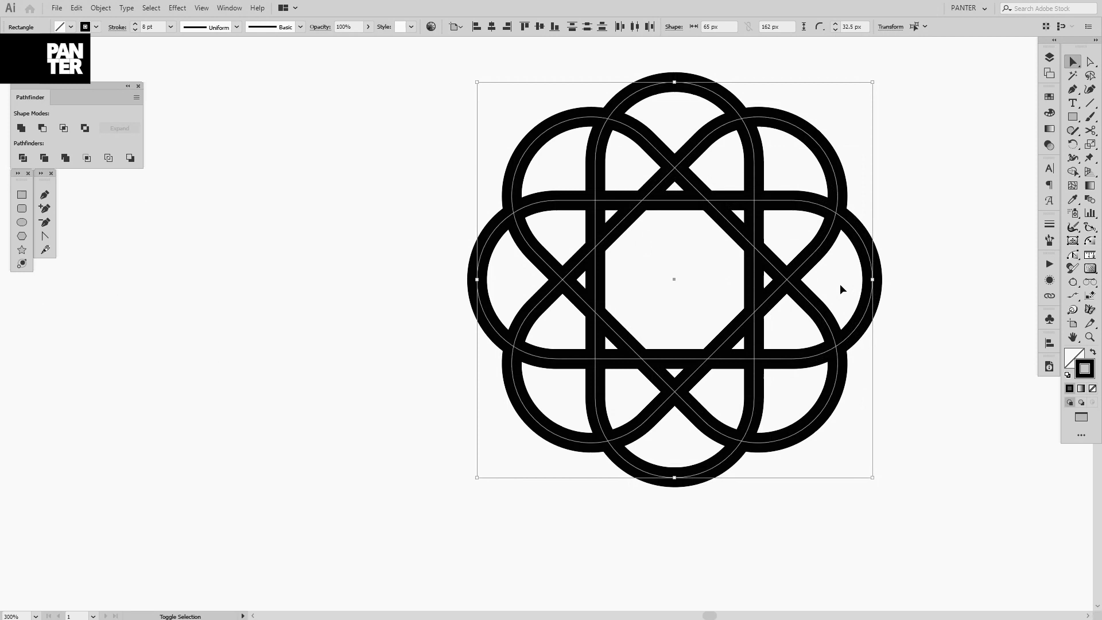
pyautogui.moveTo(762, 267); pyautogui.dragTo(652, 311)
pyautogui.press('v')
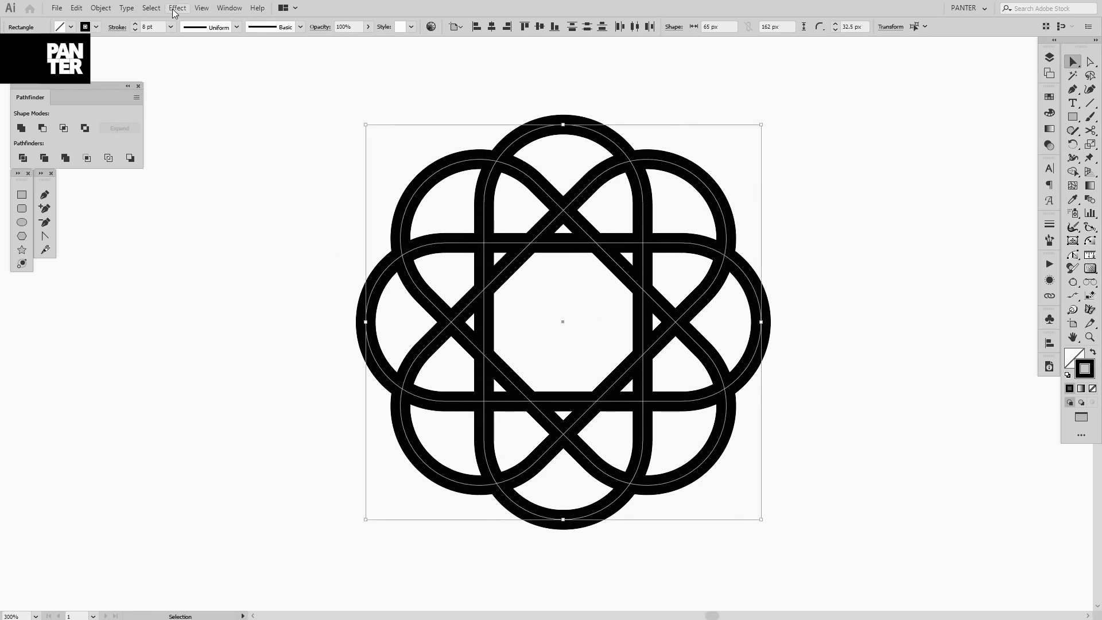
# - Expand the knot's 8 pt strokes into filled shapes with Fill and Stroke checked
pyautogui.click(102, 9)
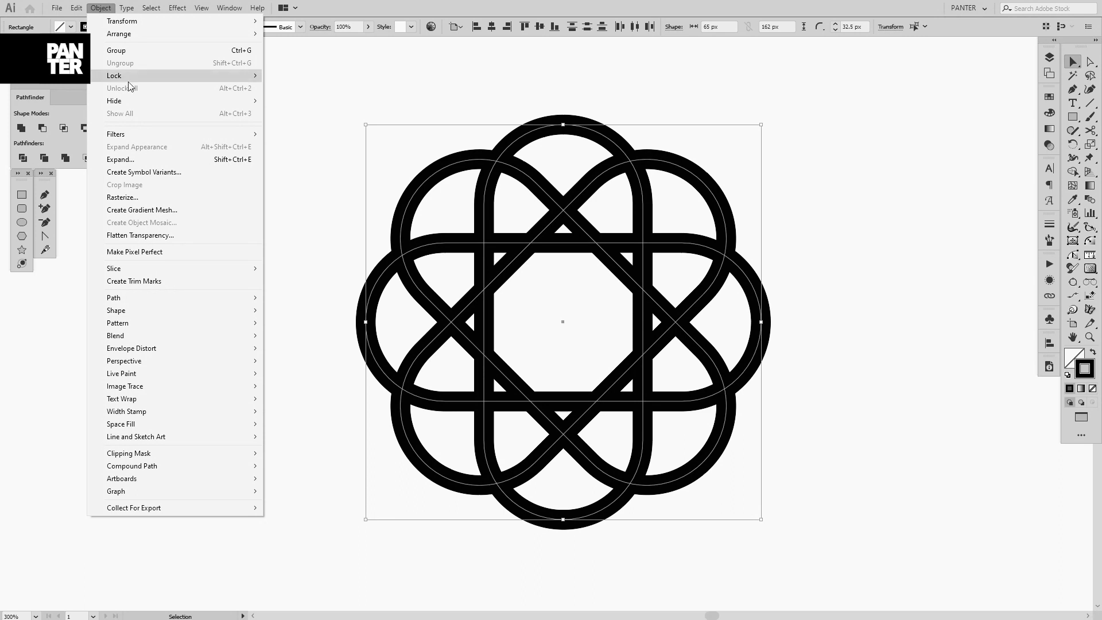
pyautogui.click(190, 162)
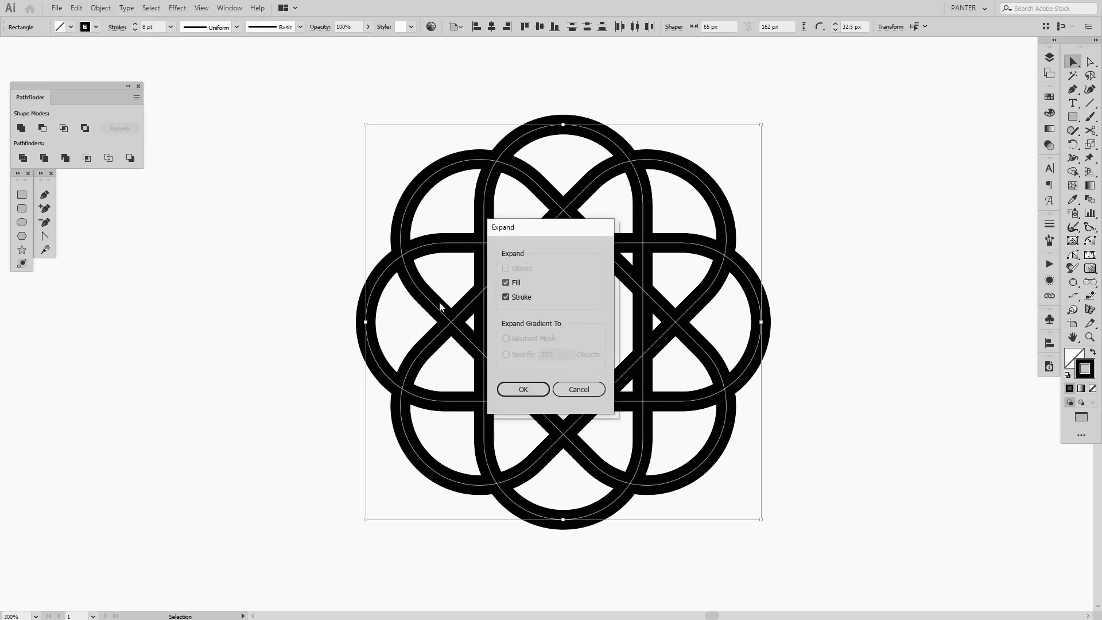
pyautogui.click(523, 391)
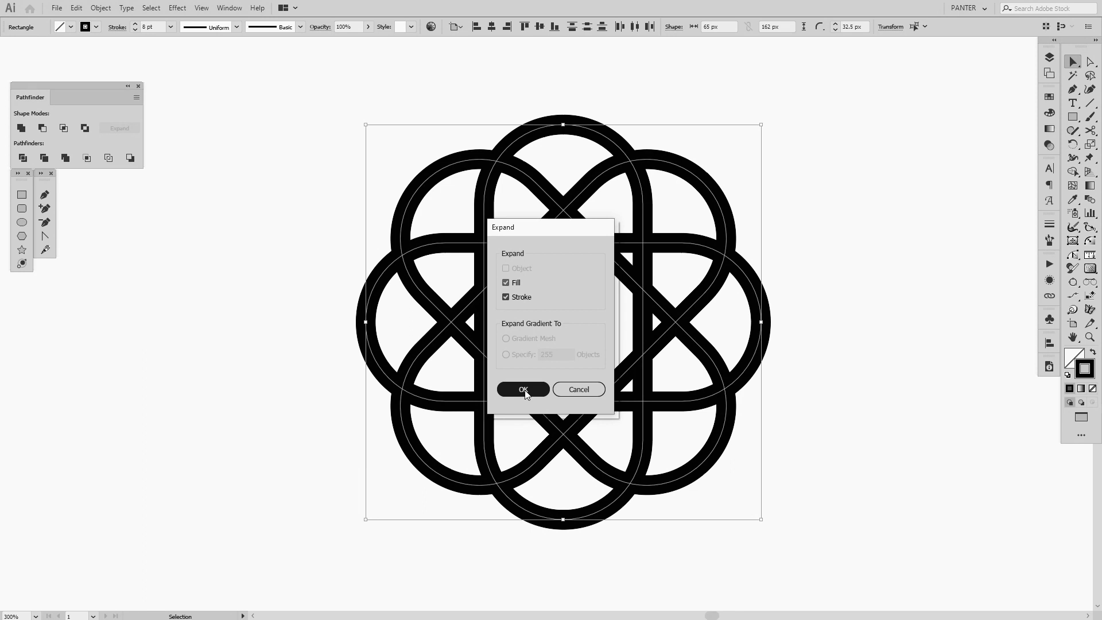
pyautogui.click(523, 390)
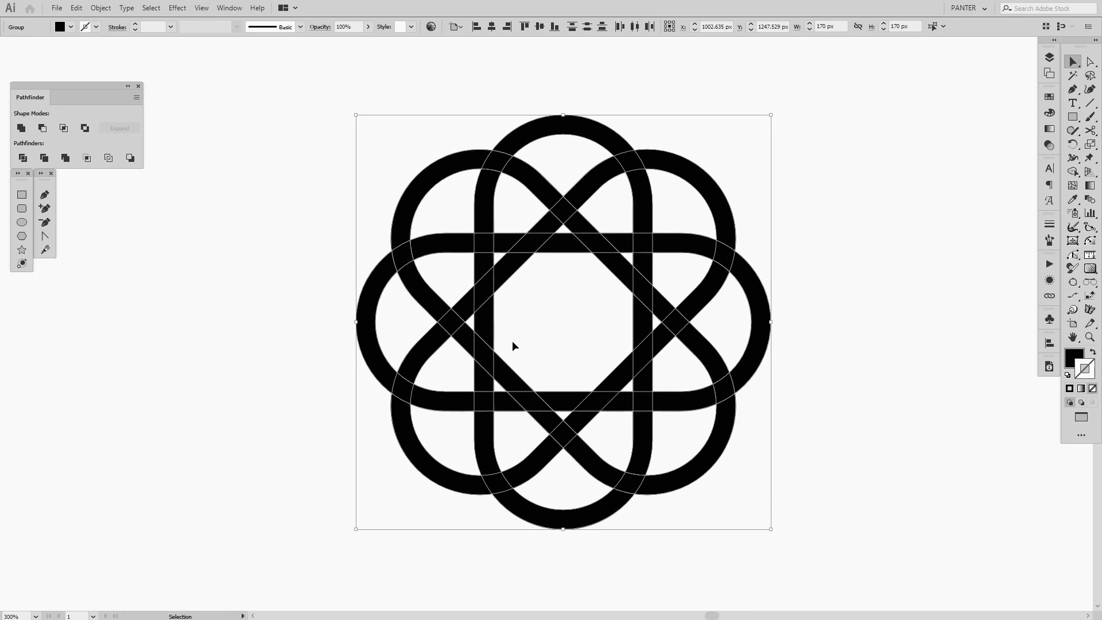
# - Apply a 3 px Offset Path to the expanded knot bands with preview on
pyautogui.click(105, 9)
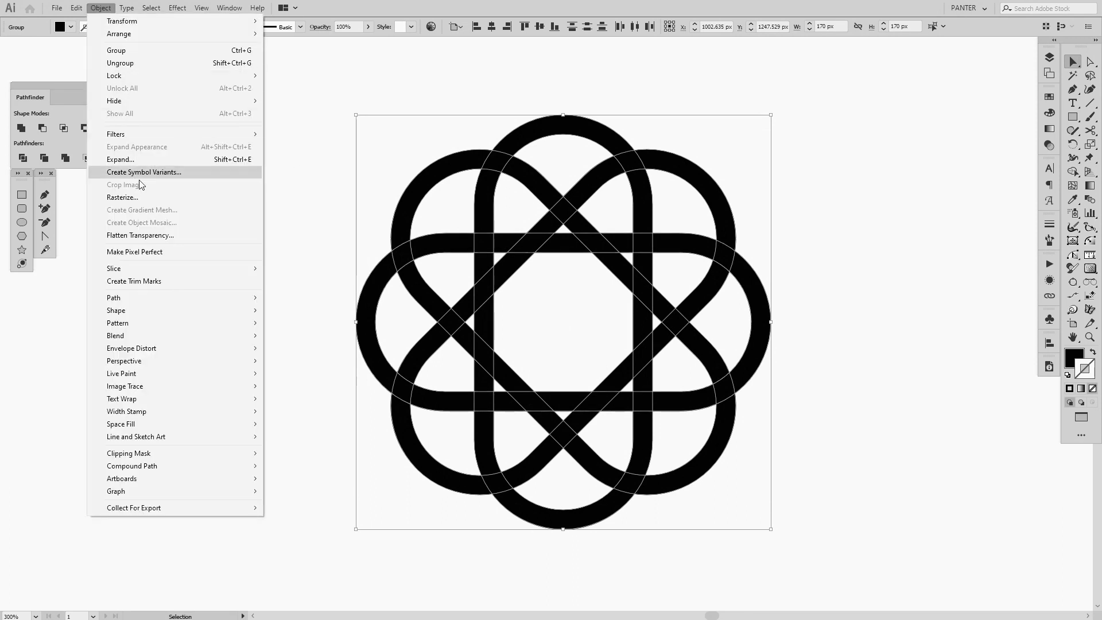
pyautogui.moveTo(167, 299)
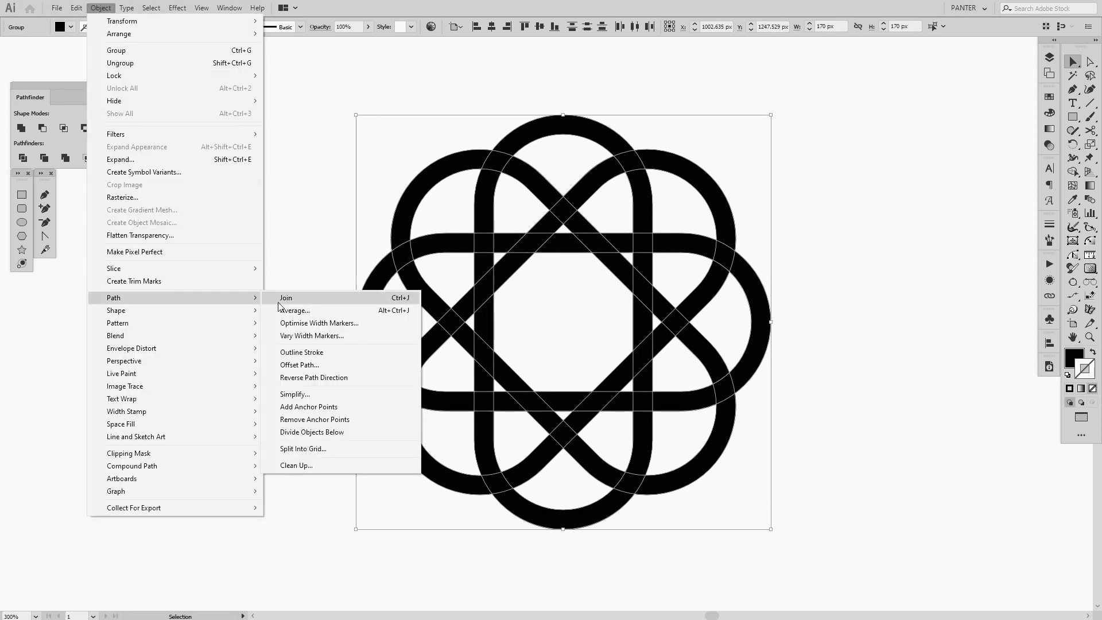
pyautogui.click(323, 366)
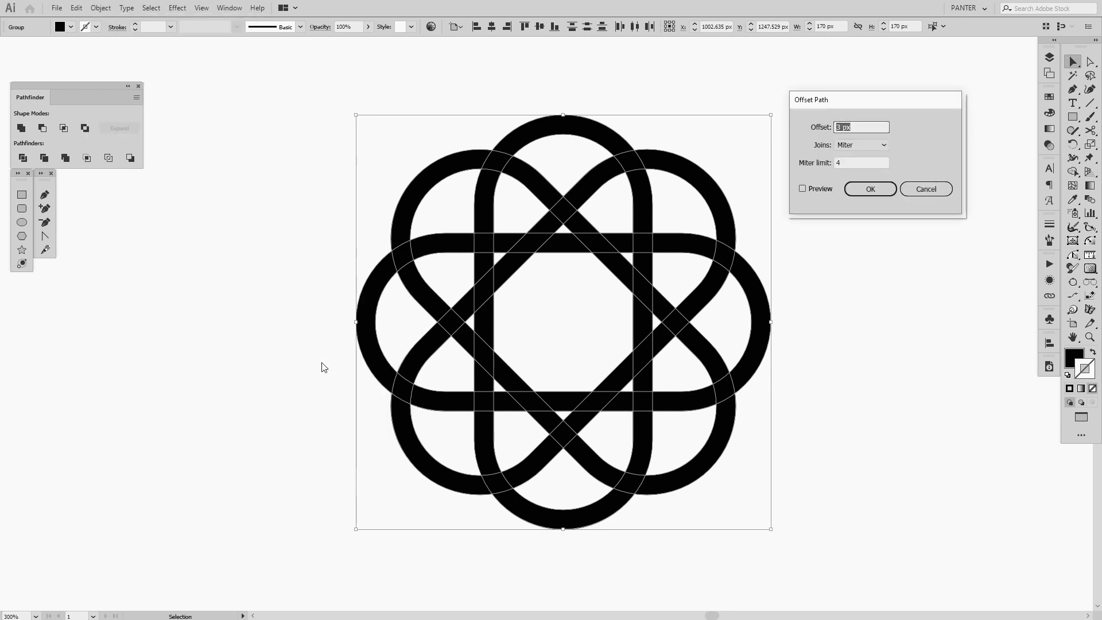
pyautogui.click(803, 189)
pyautogui.click(810, 190)
pyautogui.click(810, 190)
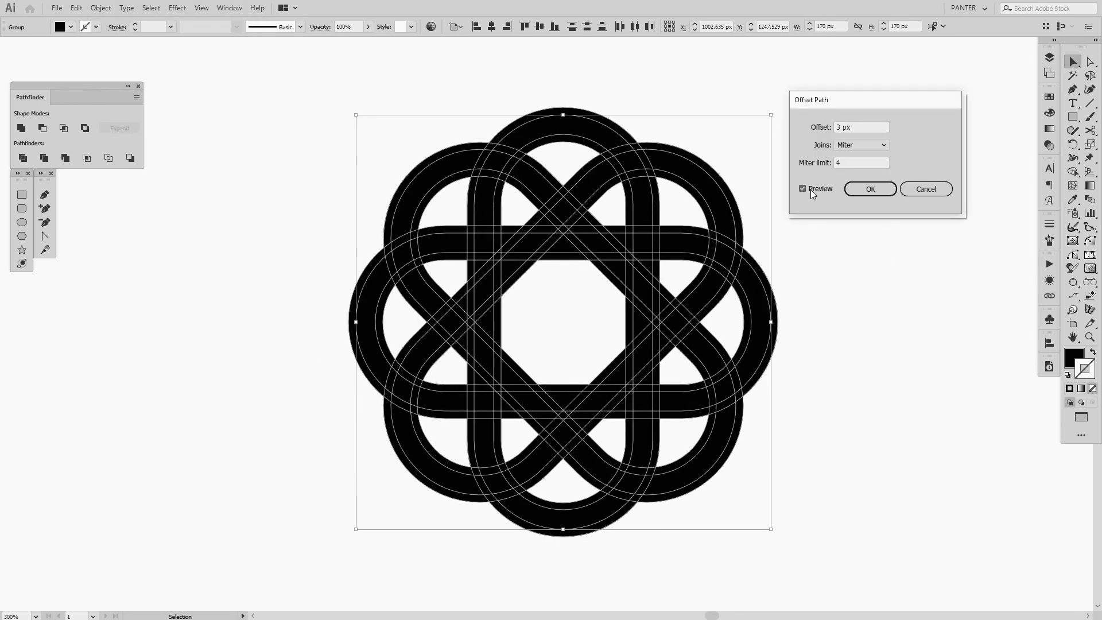
pyautogui.tripleClick(851, 127)
pyautogui.click(851, 128)
pyautogui.tripleClick(851, 127)
pyautogui.click(859, 193)
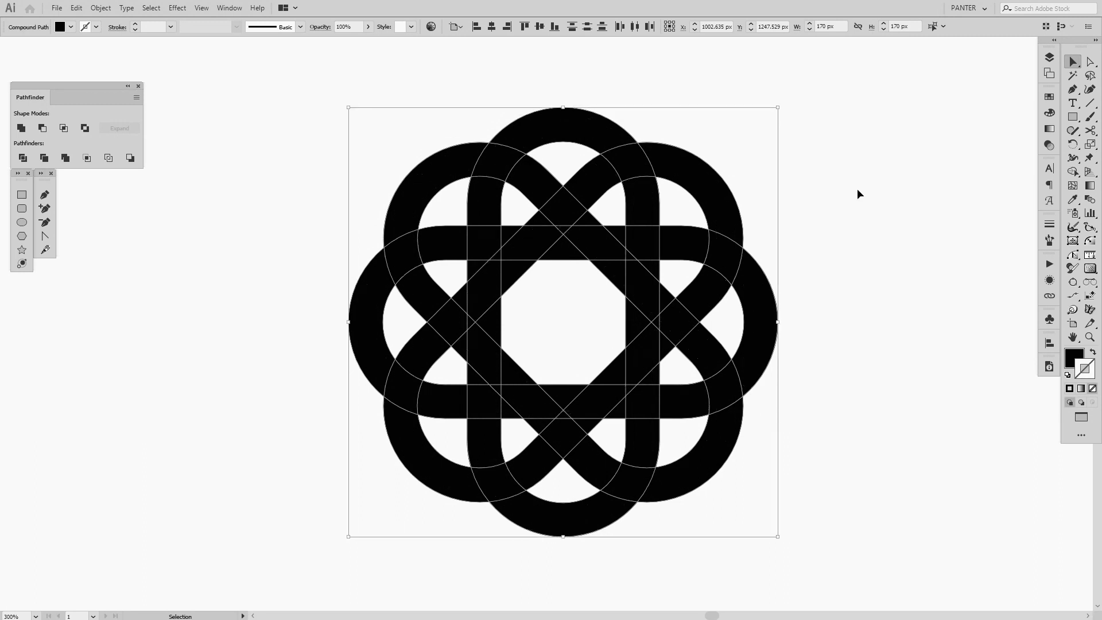
# - Deselect the offset shape, then marquee-select every path of the knot
pyautogui.click(803, 279)
pyautogui.click(770, 285)
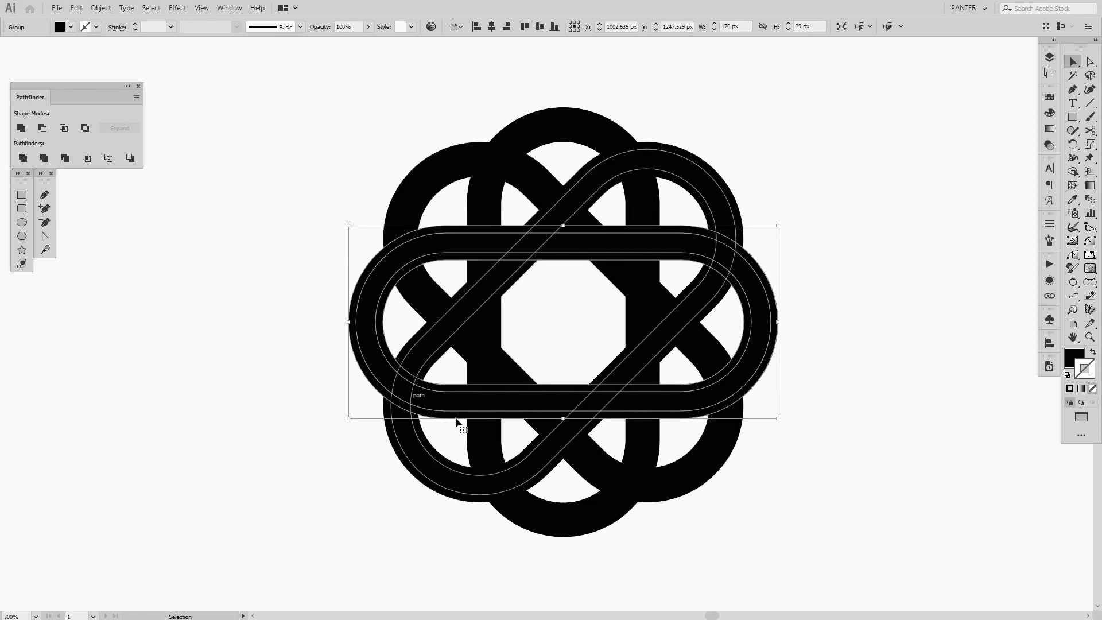
pyautogui.moveTo(911, 462); pyautogui.dragTo(235, 109)
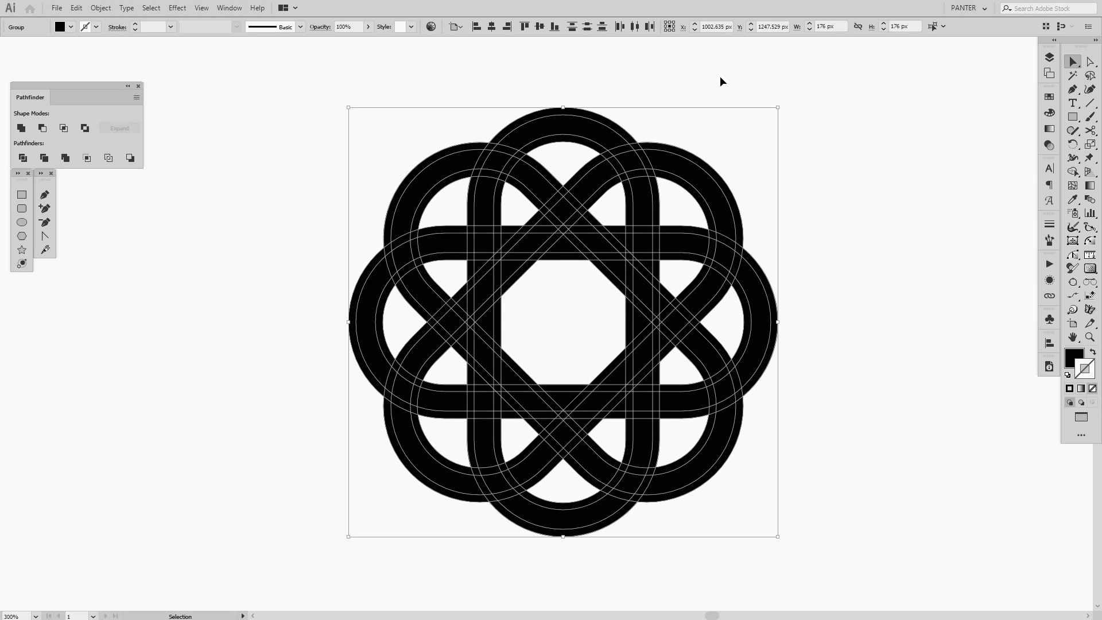
# - Activate Shape Builder and merge the top arc regions, undoing the right arc merge
pyautogui.hotkey('shift', 'm')
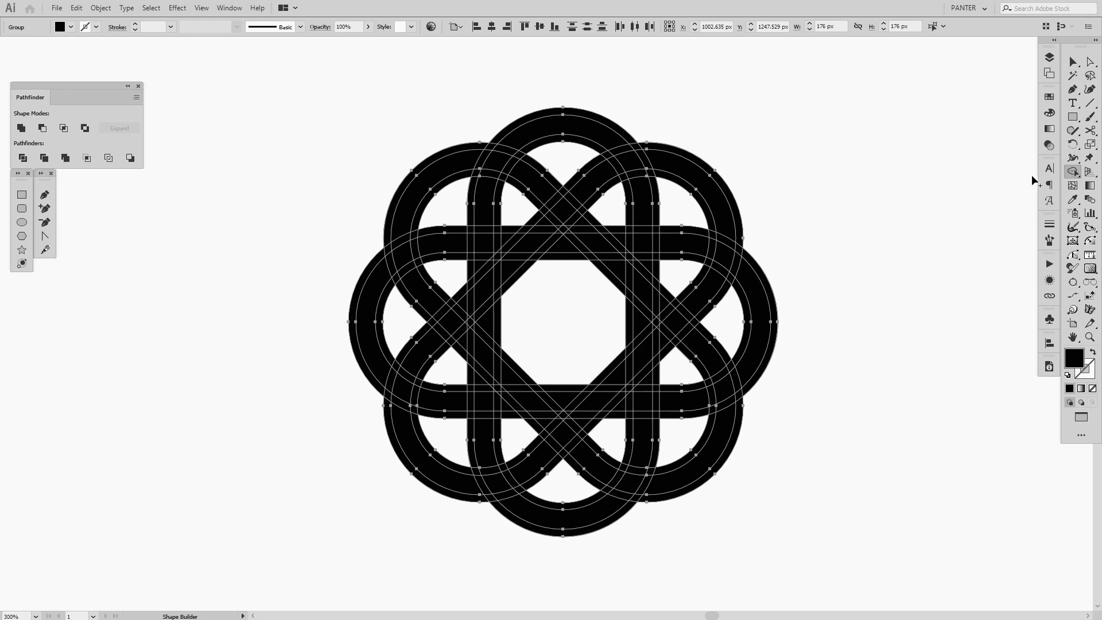
pyautogui.click(1073, 173)
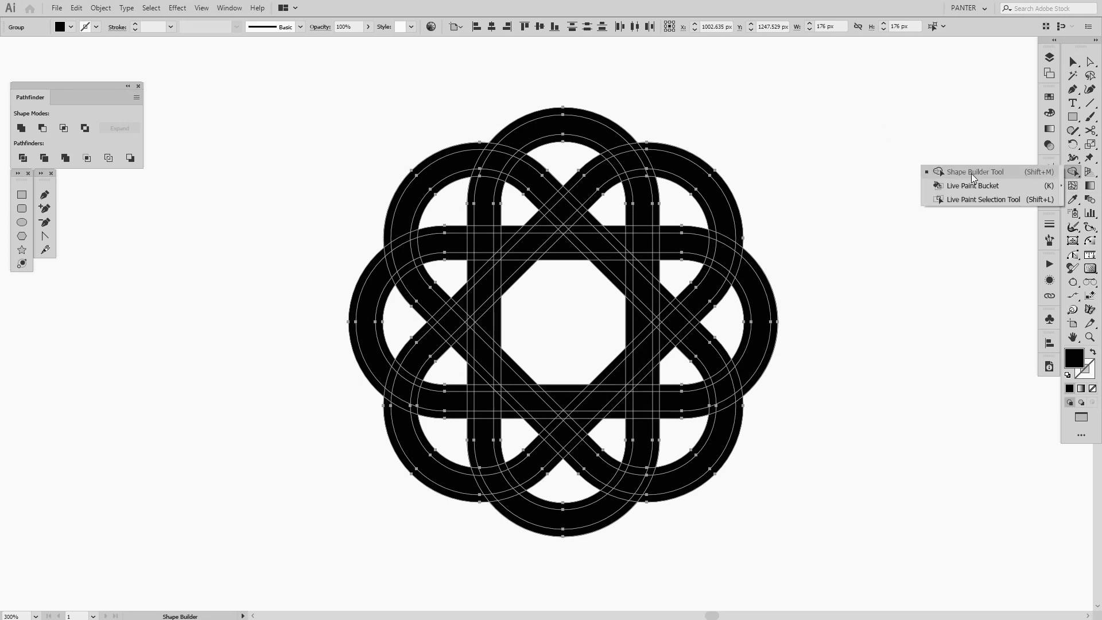
pyautogui.click(971, 173)
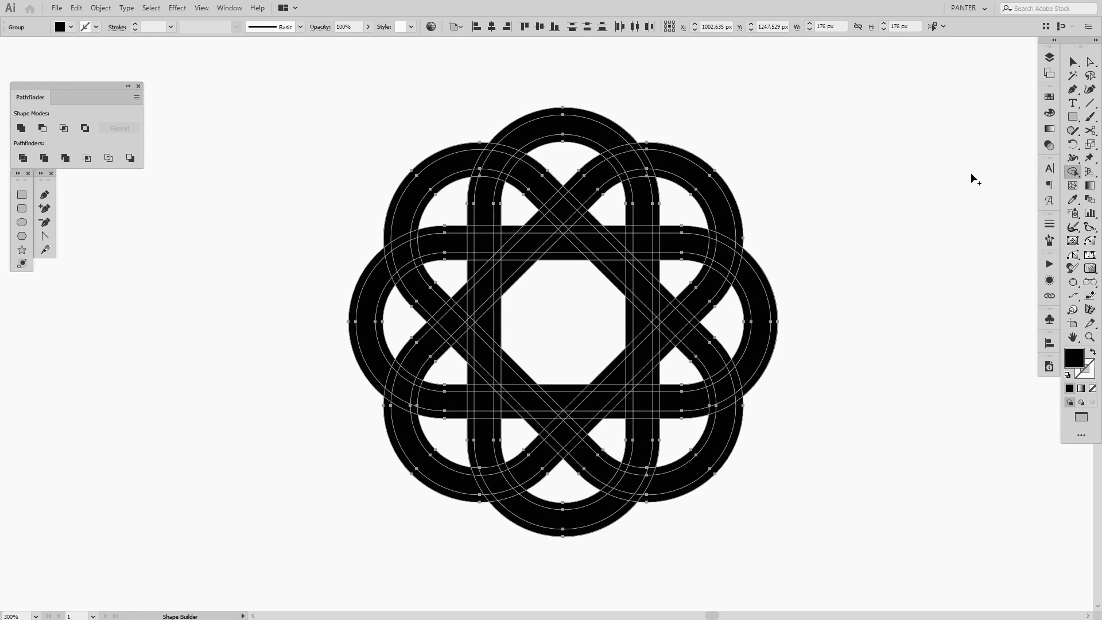
pyautogui.scroll(2, 529, 144)
pyautogui.press('space')
pyautogui.moveTo(567, 173); pyautogui.dragTo(554, 158)
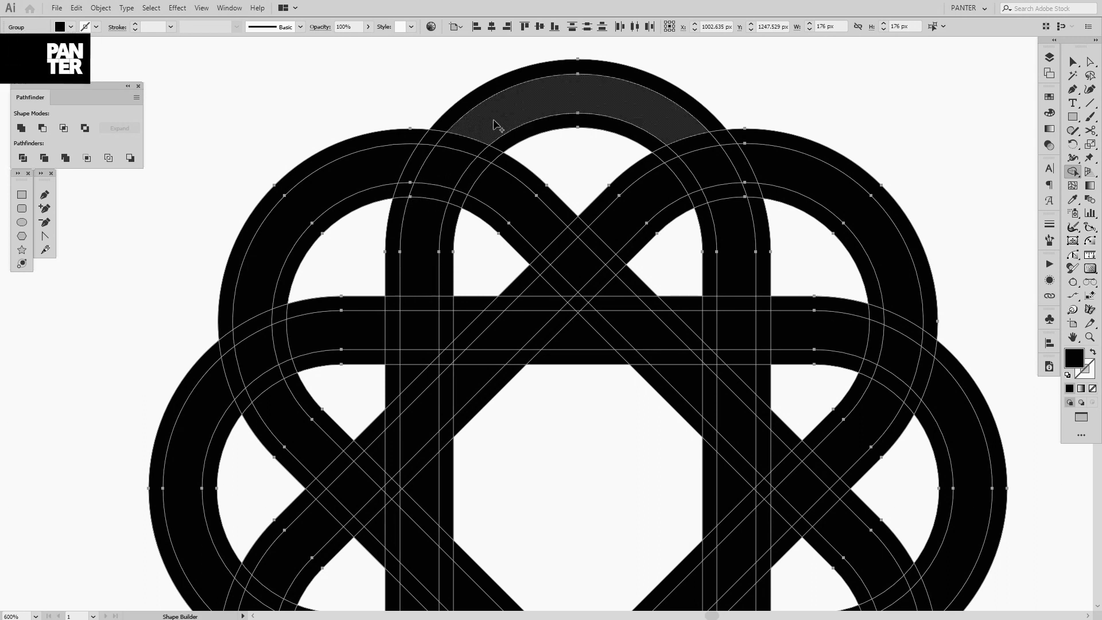
pyautogui.moveTo(485, 132)
pyautogui.mouseDown()
pyautogui.moveTo(432, 215)
pyautogui.moveTo(432, 236)
pyautogui.mouseUp()
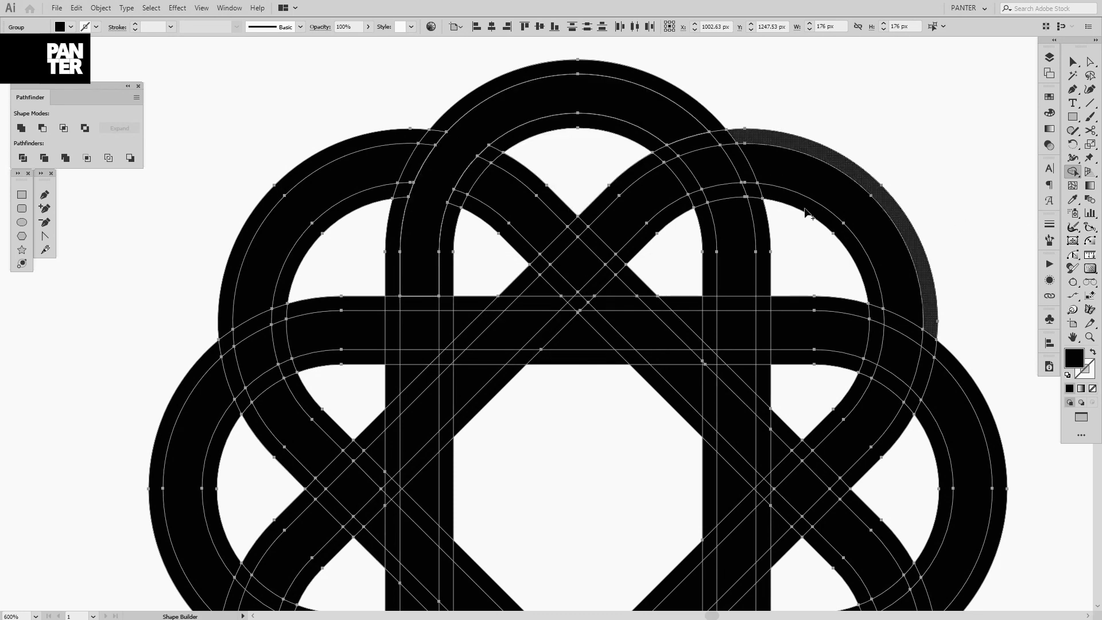
pyautogui.moveTo(782, 172); pyautogui.dragTo(823, 194)
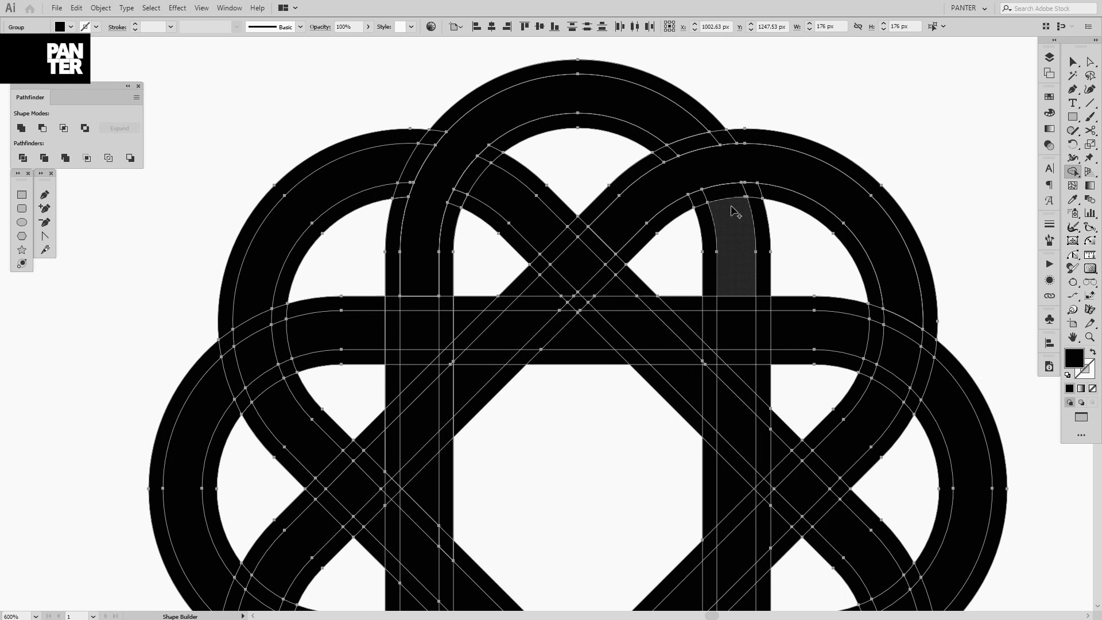
pyautogui.hotkey('ctrl', 'z')
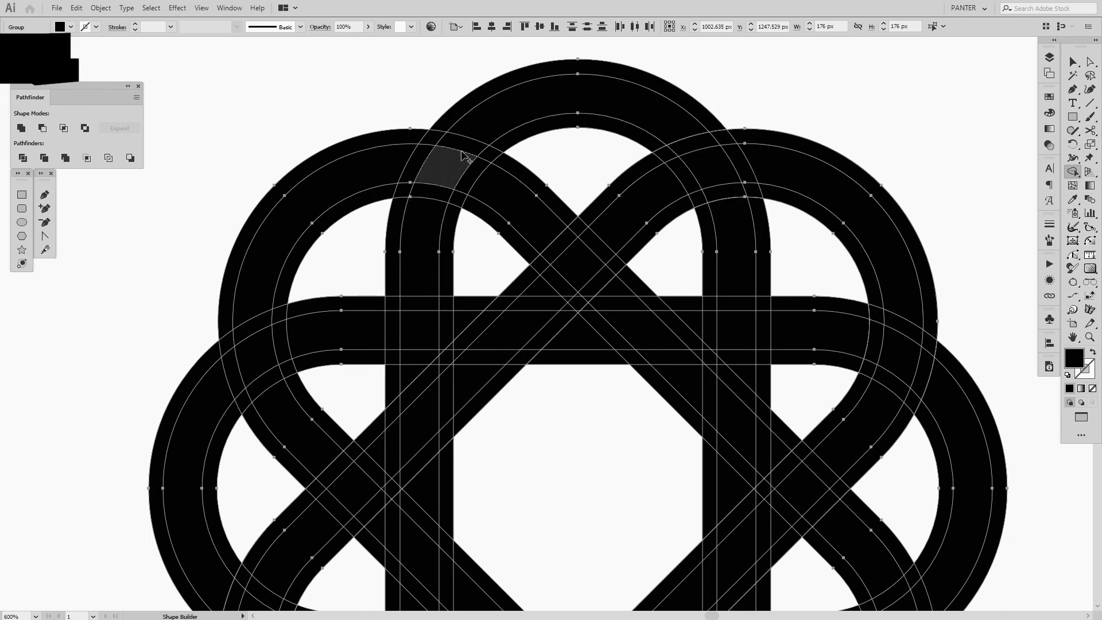
# - Cut over-under gaps at the top arc crossings, merging the top arc into one piece
pyautogui.keyDown('alt'); pyautogui.click(479, 174); pyautogui.keyUp('alt')
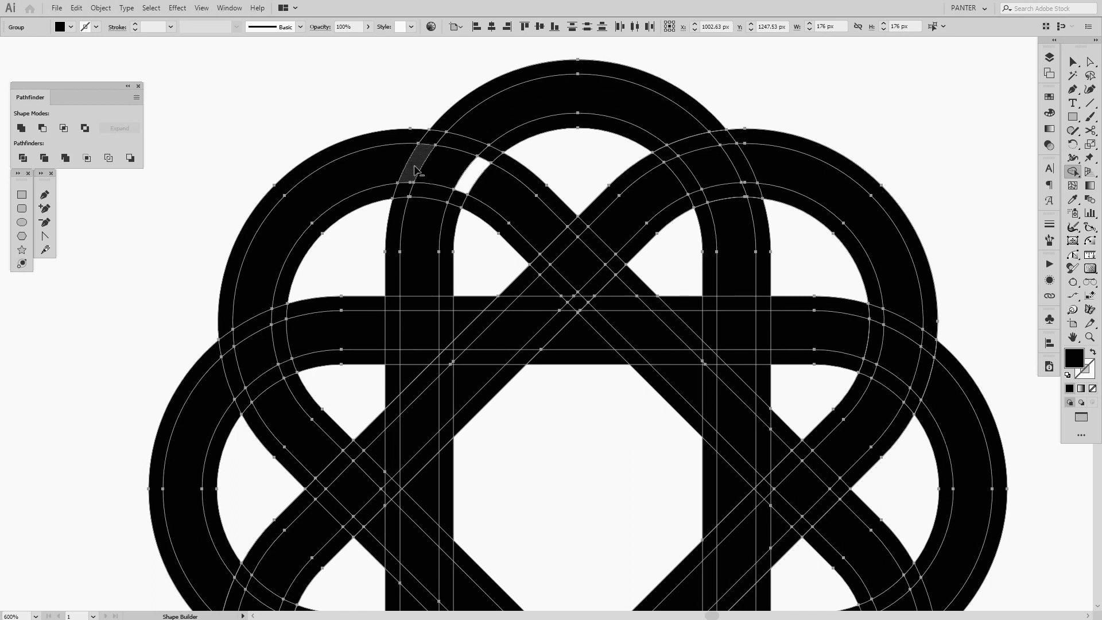
pyautogui.keyDown('alt'); pyautogui.click(418, 176); pyautogui.keyUp('alt')
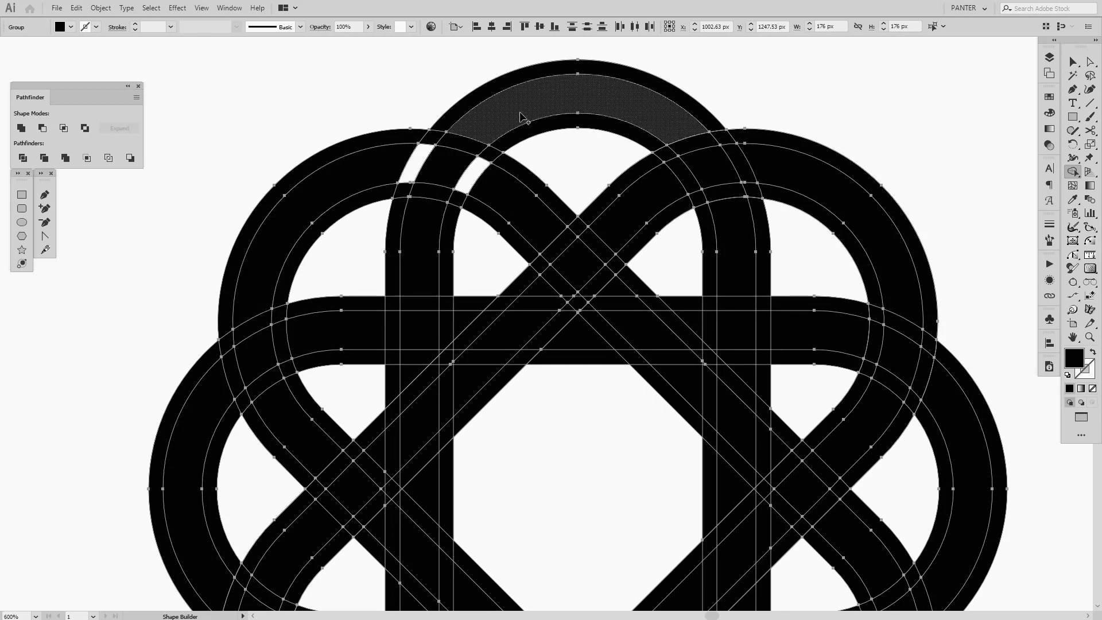
pyautogui.click(669, 110)
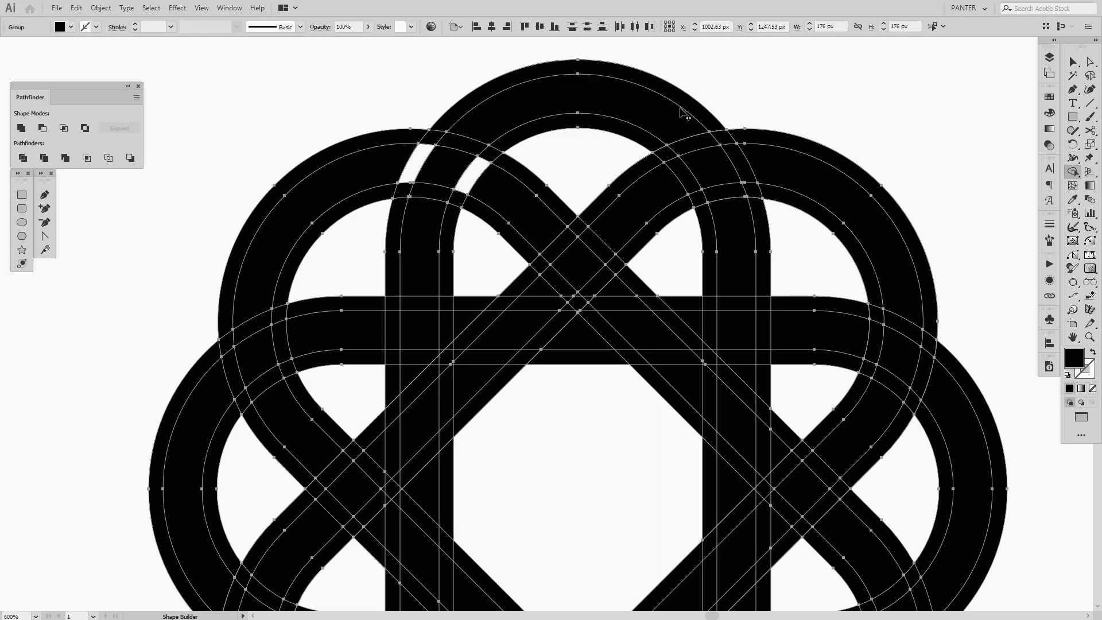
pyautogui.keyDown('alt'); pyautogui.click(696, 145); pyautogui.keyUp('alt')
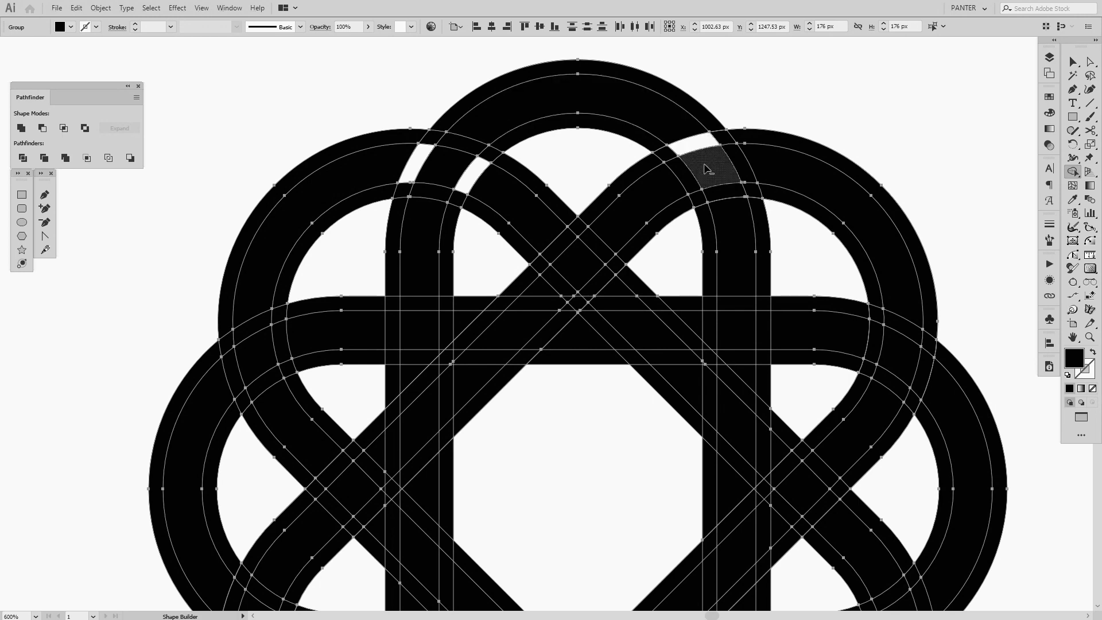
pyautogui.keyDown('alt'); pyautogui.click(722, 197); pyautogui.keyUp('alt')
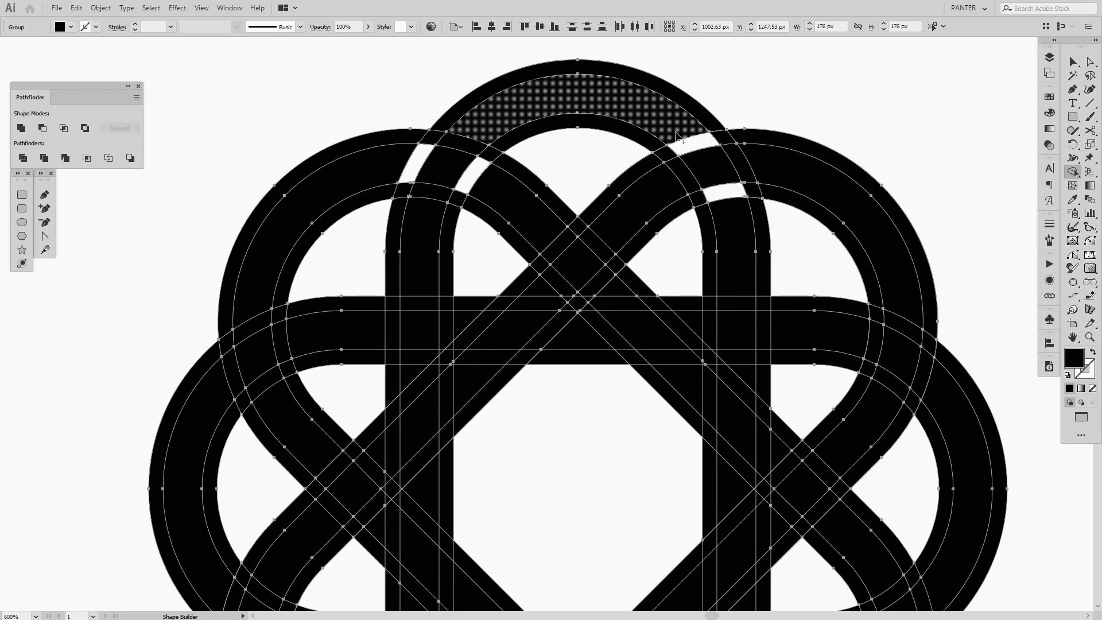
# - Delete crossing segments along the right-side loops to open over-under gaps
pyautogui.moveTo(834, 291); pyautogui.dragTo(767, 217)
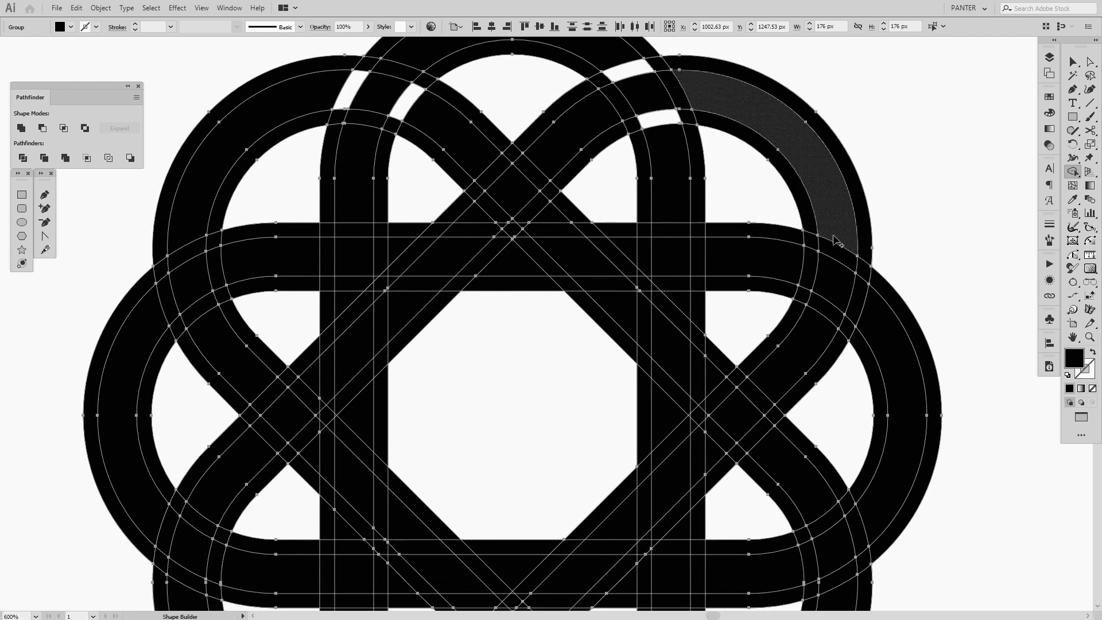
pyautogui.keyDown('alt'); pyautogui.click(839, 255); pyautogui.keyUp('alt')
pyautogui.keyDown('alt'); pyautogui.click(829, 310); pyautogui.keyUp('alt')
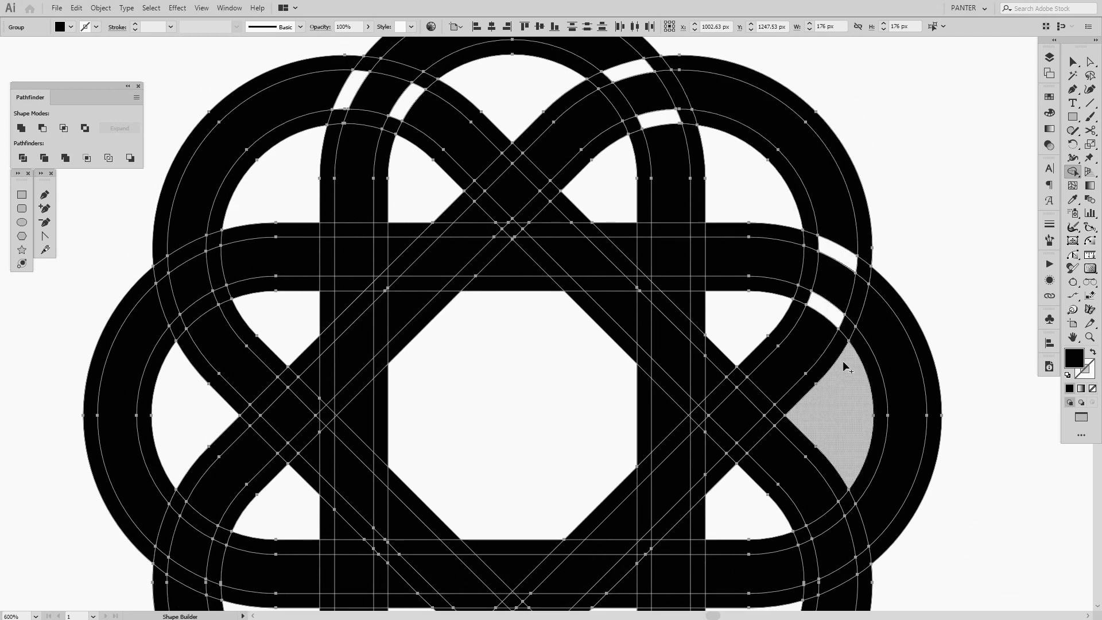
pyautogui.moveTo(844, 369); pyautogui.dragTo(824, 226)
pyautogui.keyDown('alt'); pyautogui.click(839, 391); pyautogui.keyUp('alt')
pyautogui.keyDown('alt'); pyautogui.click(792, 414); pyautogui.keyUp('alt')
pyautogui.moveTo(683, 383); pyautogui.dragTo(782, 272)
pyautogui.keyDown('alt'); pyautogui.click(752, 484); pyautogui.keyUp('alt')
pyautogui.keyDown('alt'); pyautogui.click(696, 476); pyautogui.keyUp('alt')
# - Cut matching over-under gaps at the lower and left crossings, then view the whole knot
pyautogui.moveTo(582, 316); pyautogui.dragTo(767, 292)
pyautogui.keyDown('alt'); pyautogui.click(660, 482); pyautogui.keyUp('alt')
pyautogui.keyDown('alt'); pyautogui.click(626, 440); pyautogui.keyUp('alt')
pyautogui.moveTo(526, 286); pyautogui.dragTo(496, 420)
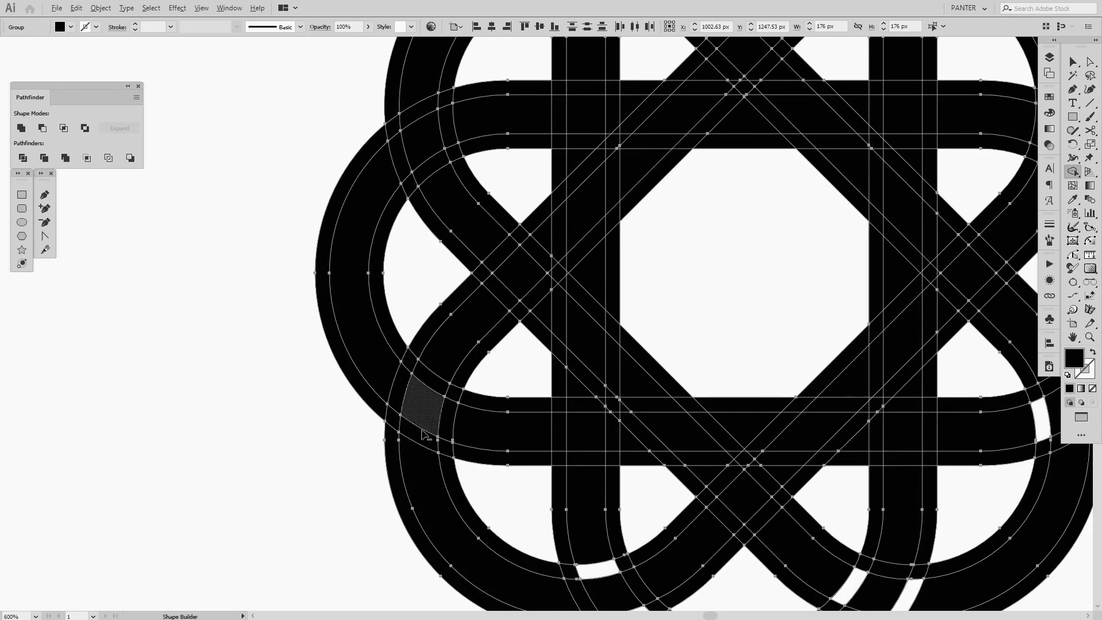
pyautogui.keyDown('alt'); pyautogui.click(421, 434); pyautogui.keyUp('alt')
pyautogui.keyDown('alt'); pyautogui.click(433, 380); pyautogui.keyUp('alt')
pyautogui.moveTo(480, 198); pyautogui.dragTo(480, 349)
pyautogui.keyDown('alt'); pyautogui.click(401, 311); pyautogui.keyUp('alt')
pyautogui.keyDown('alt'); pyautogui.click(452, 287); pyautogui.keyUp('alt')
pyautogui.moveTo(762, 373); pyautogui.dragTo(614, 333)
pyautogui.scroll(-1, 574, 343)
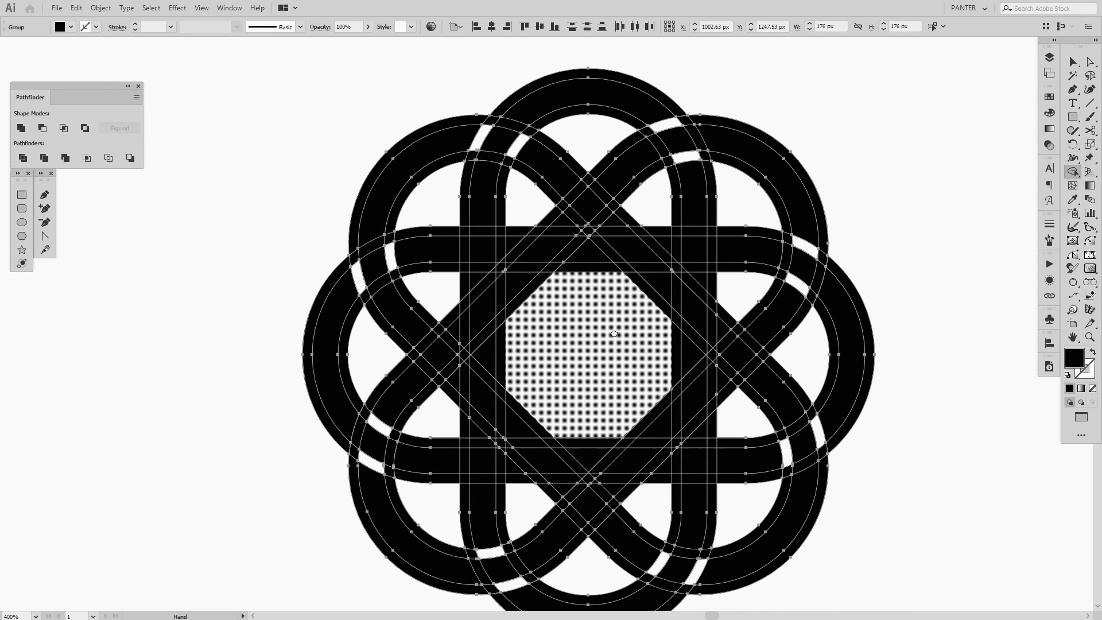
pyautogui.scroll(-1, 632, 341)
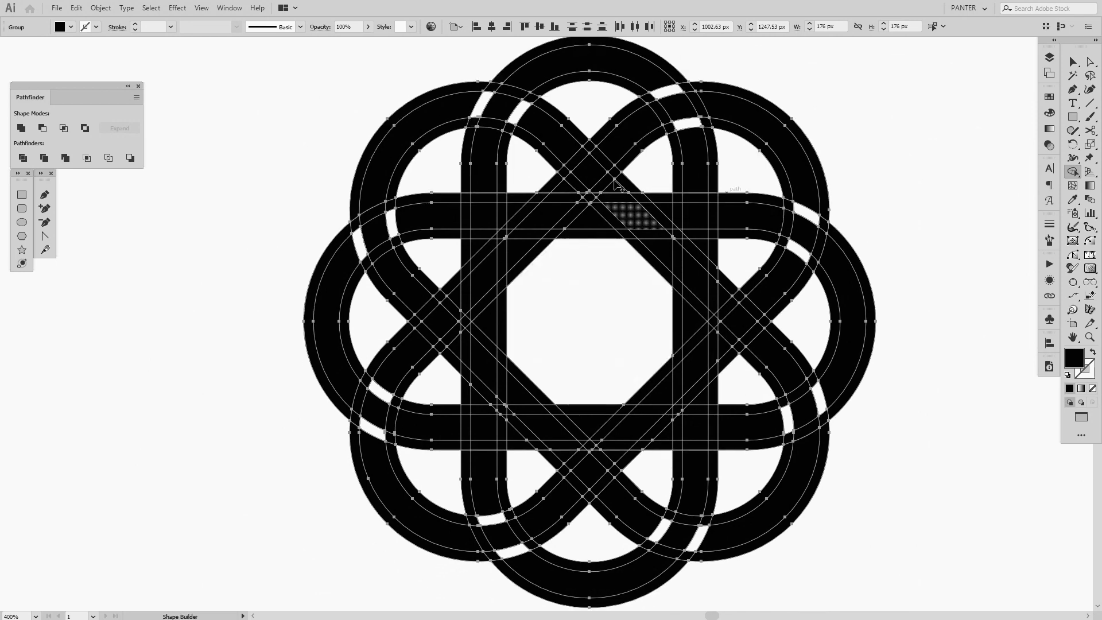
pyautogui.scroll(3, 568, 120)
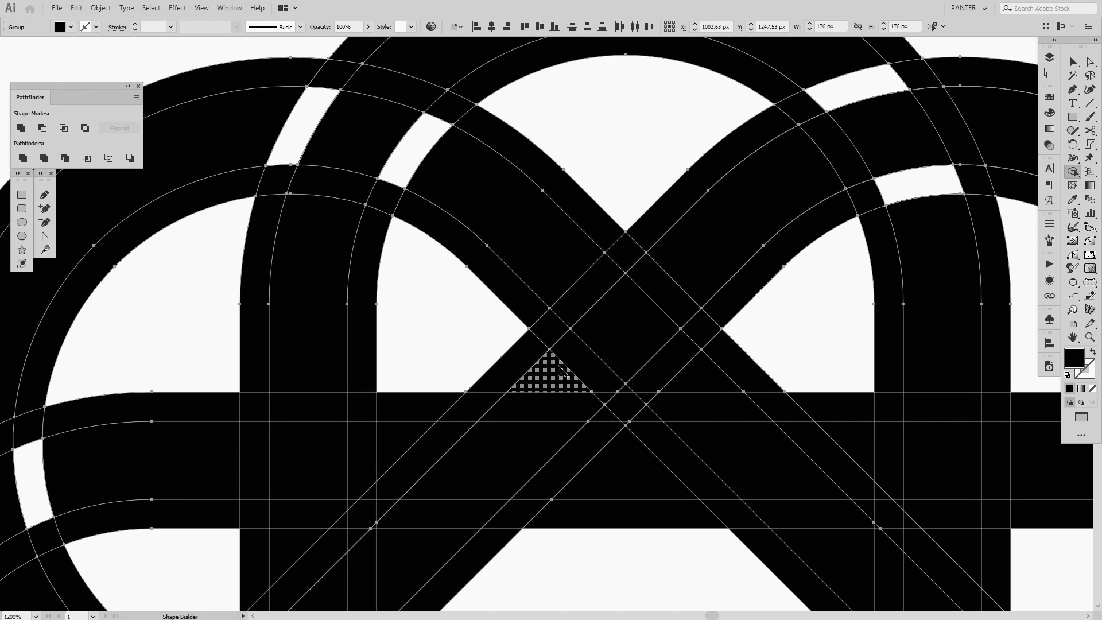
# - Delete the band piece and small triangle at the top diagonal crossing
pyautogui.scroll(1, 629, 336)
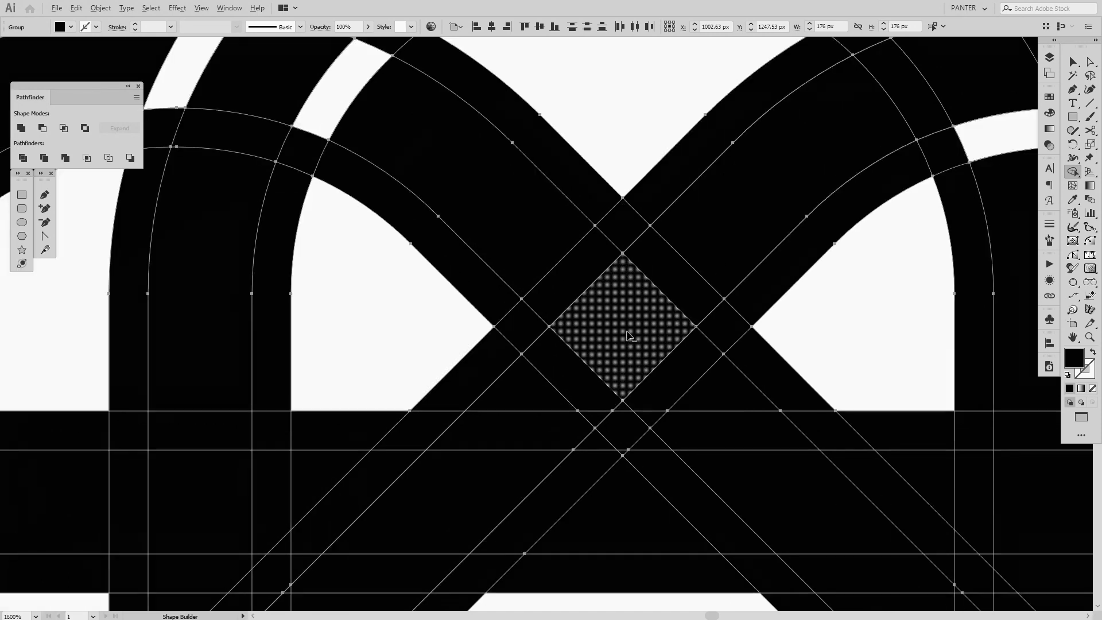
pyautogui.keyDown('alt'); pyautogui.click(670, 273); pyautogui.keyUp('alt')
pyautogui.scroll(1, 588, 398)
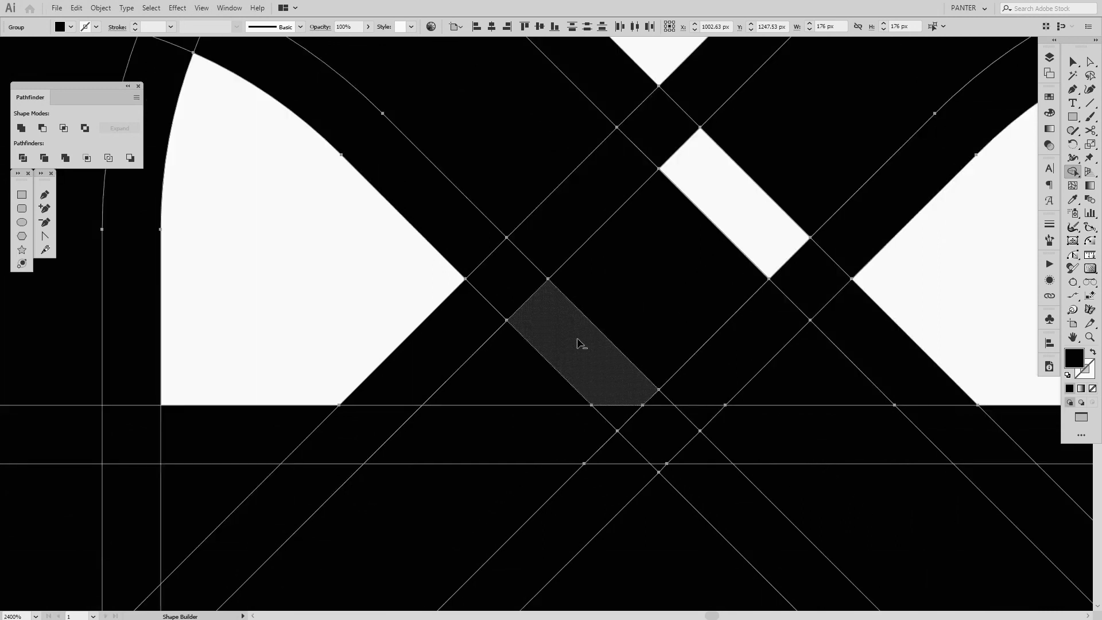
pyautogui.moveTo(617, 396); pyautogui.dragTo(619, 419)
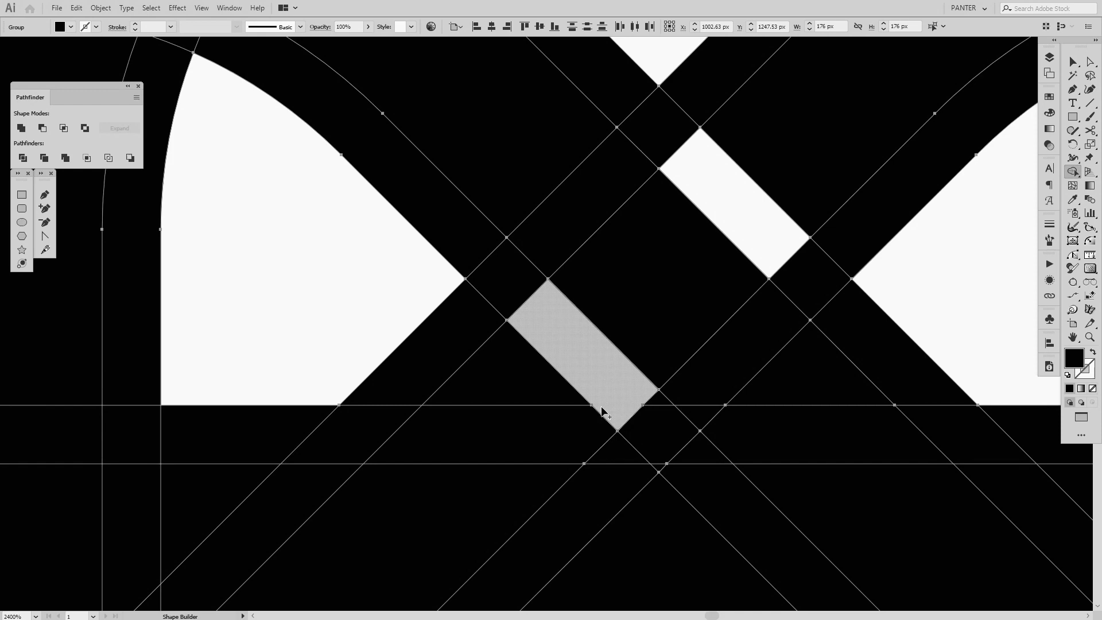
pyautogui.scroll(-2, 622, 416)
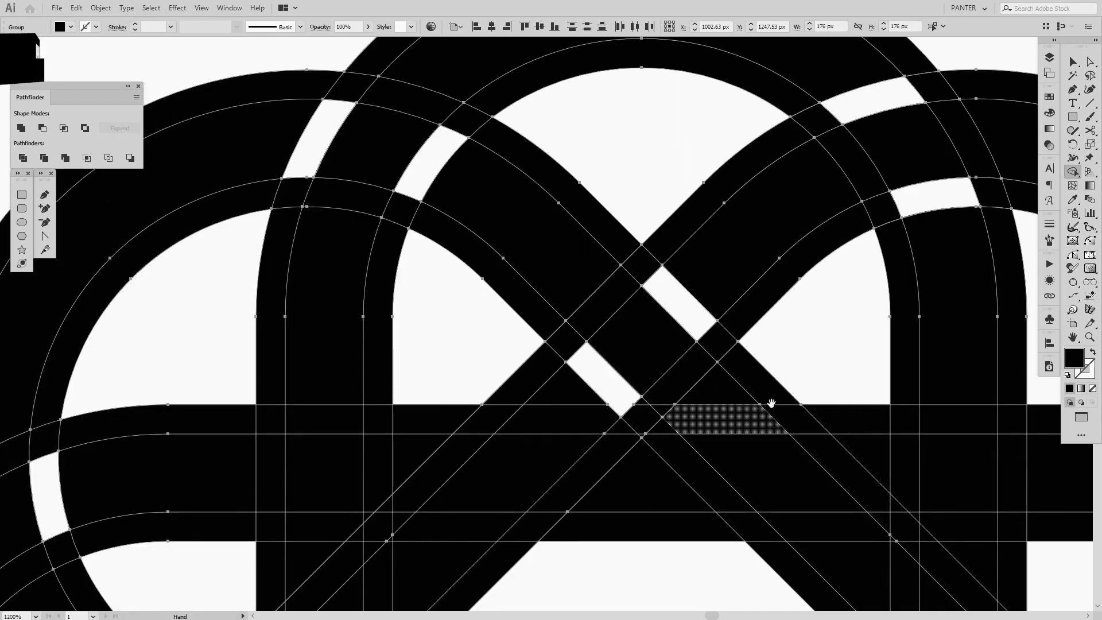
pyautogui.moveTo(769, 404); pyautogui.dragTo(586, 380)
pyautogui.scroll(-1, 565, 390)
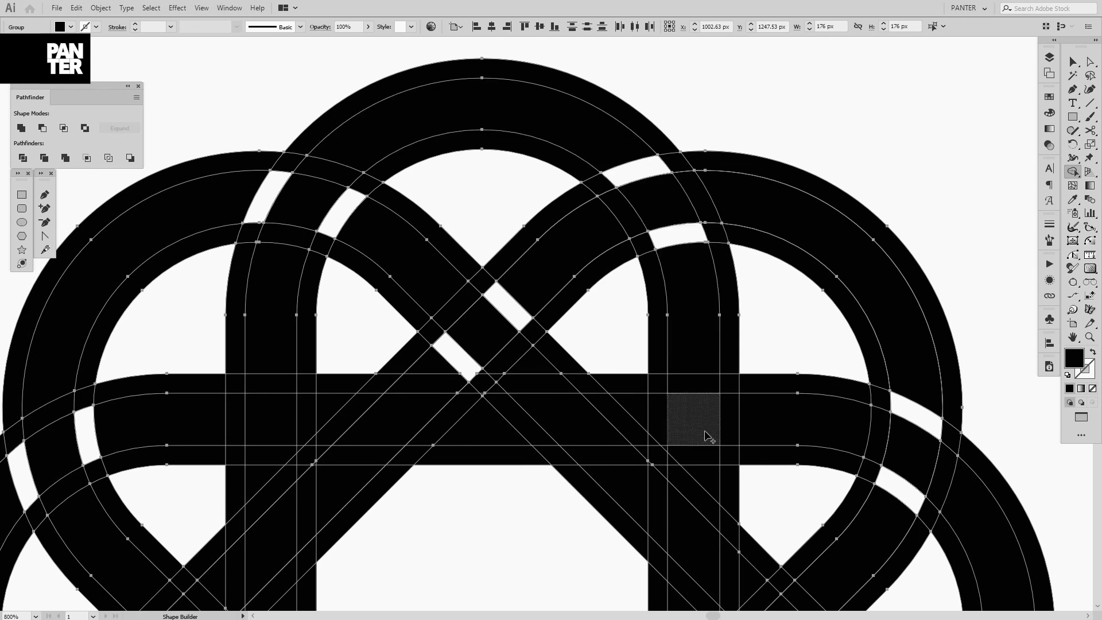
pyautogui.scroll(1, 708, 436)
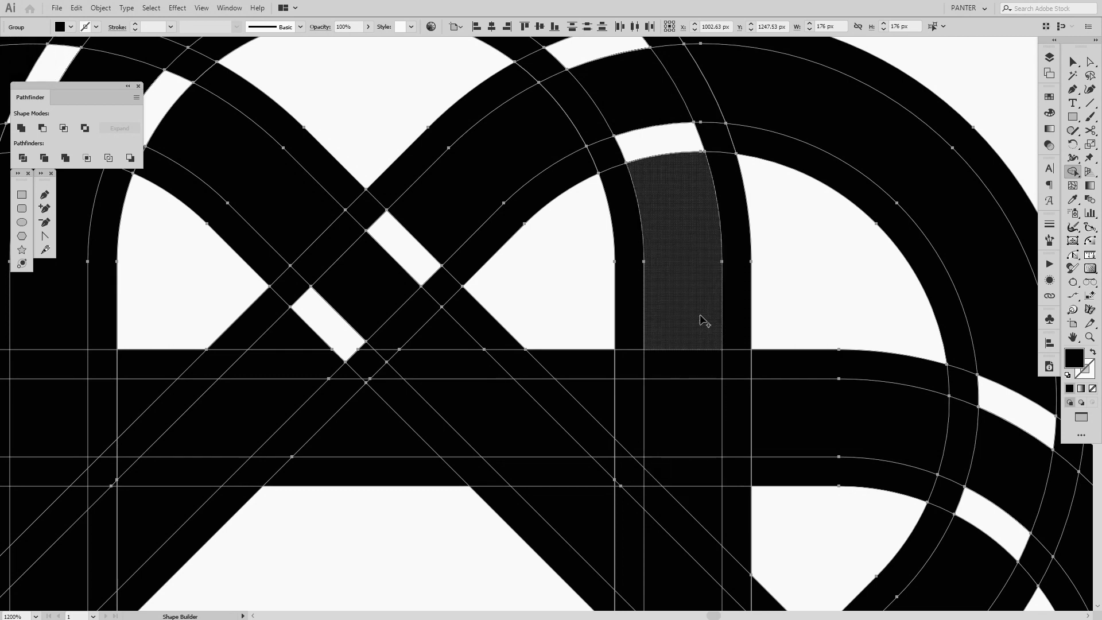
pyautogui.scroll(1, 614, 441)
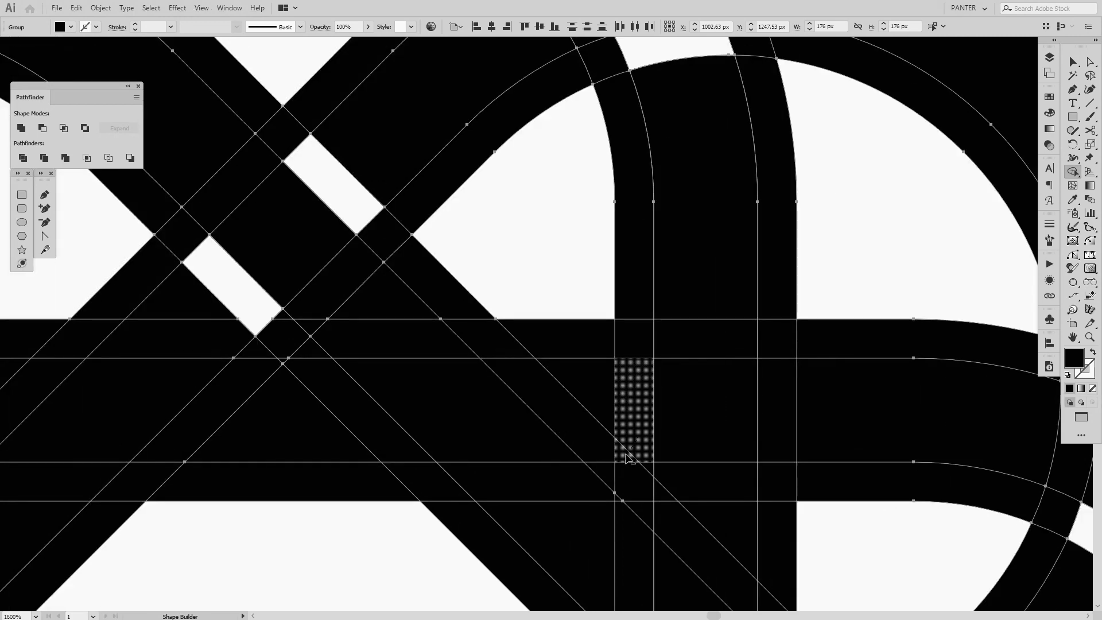
# - Cut gaps in the upper horizontal band on both sides of the right vertical loop
pyautogui.keyDown('alt'); pyautogui.click(628, 457); pyautogui.keyUp('alt')
pyautogui.keyDown('alt'); pyautogui.click(766, 439); pyautogui.keyUp('alt')
pyautogui.scroll(-3, 766, 442)
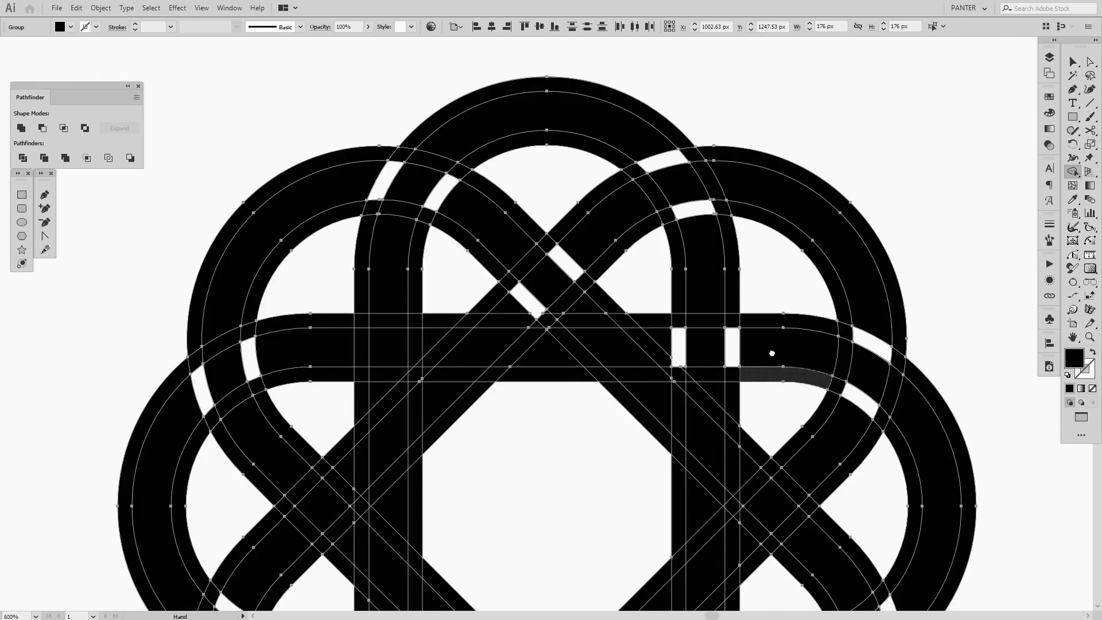
pyautogui.moveTo(772, 353); pyautogui.dragTo(796, 242)
pyautogui.keyDown('alt'); pyautogui.click(752, 195); pyautogui.keyUp('alt')
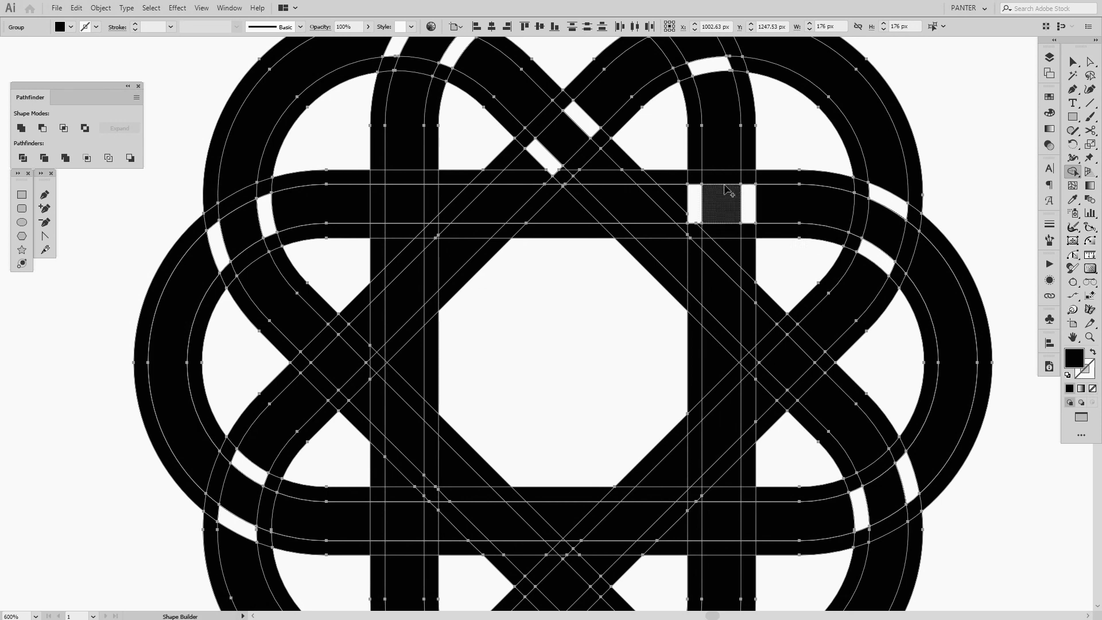
pyautogui.keyDown('alt'); pyautogui.click(696, 204); pyautogui.keyUp('alt')
pyautogui.moveTo(697, 205); pyautogui.dragTo(728, 137)
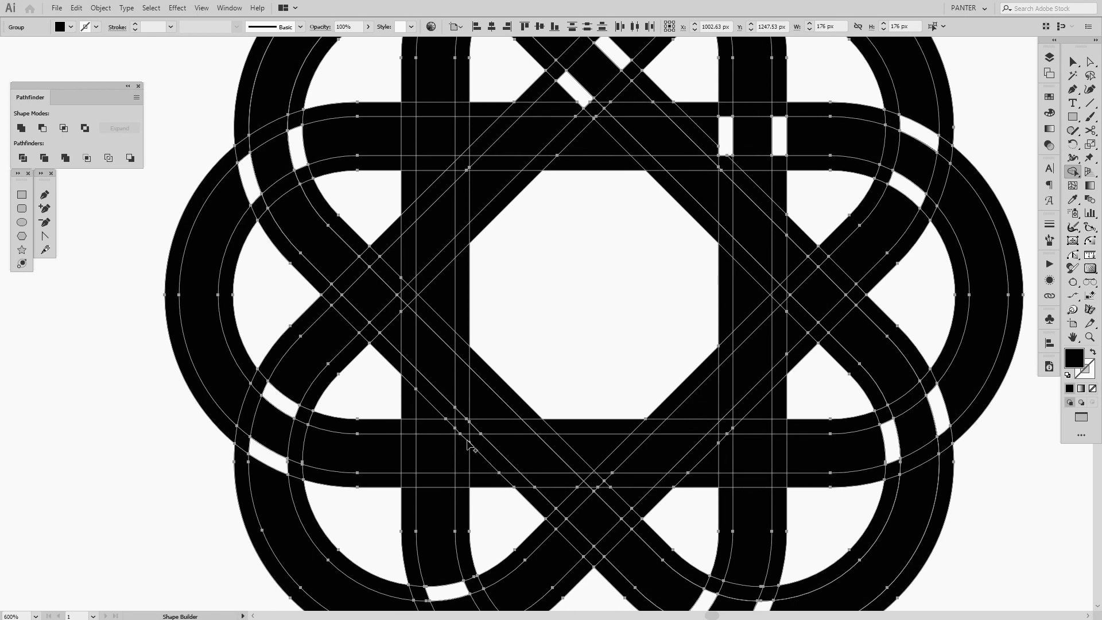
# - Cut white gaps where the right-side diagonal bands cross, removing two strips
pyautogui.press('space')
pyautogui.moveTo(709, 266)
pyautogui.mouseDown()
pyautogui.moveTo(649, 303)
pyautogui.moveTo(618, 346)
pyautogui.mouseUp()
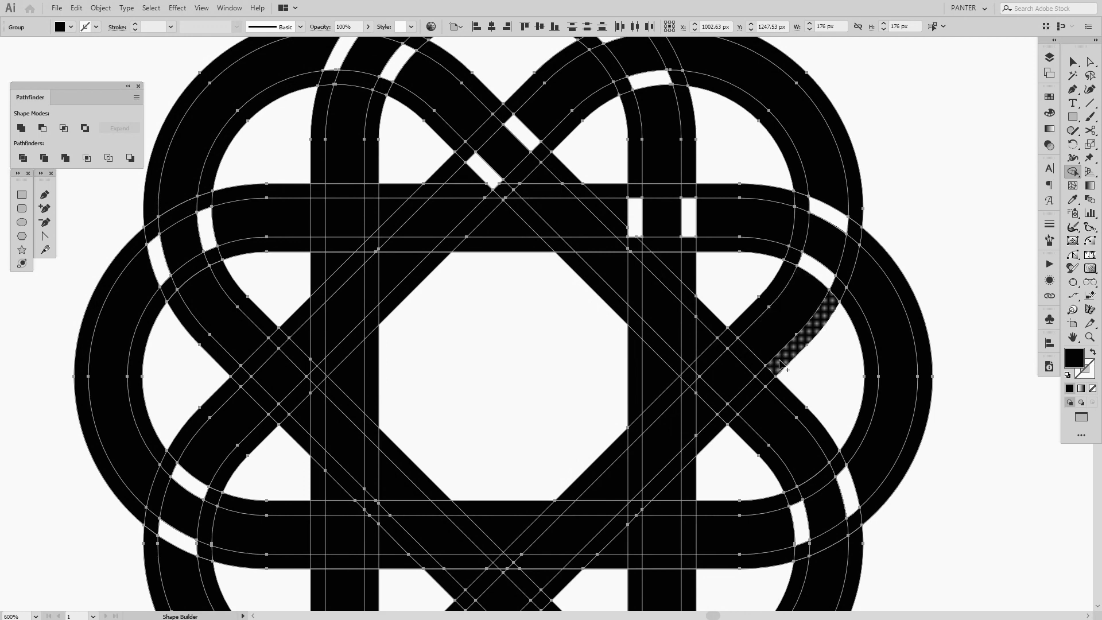
pyautogui.scroll(1, 782, 367)
pyautogui.press('space')
pyautogui.moveTo(782, 369); pyautogui.dragTo(762, 386)
pyautogui.scroll(1, 702, 390)
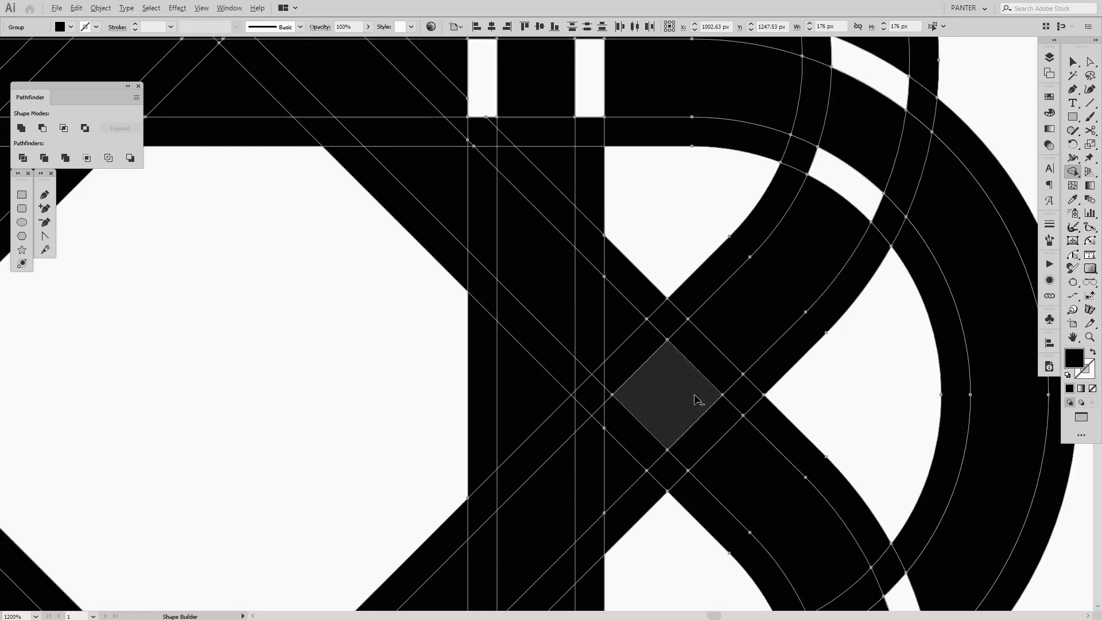
pyautogui.moveTo(602, 374); pyautogui.dragTo(603, 374)
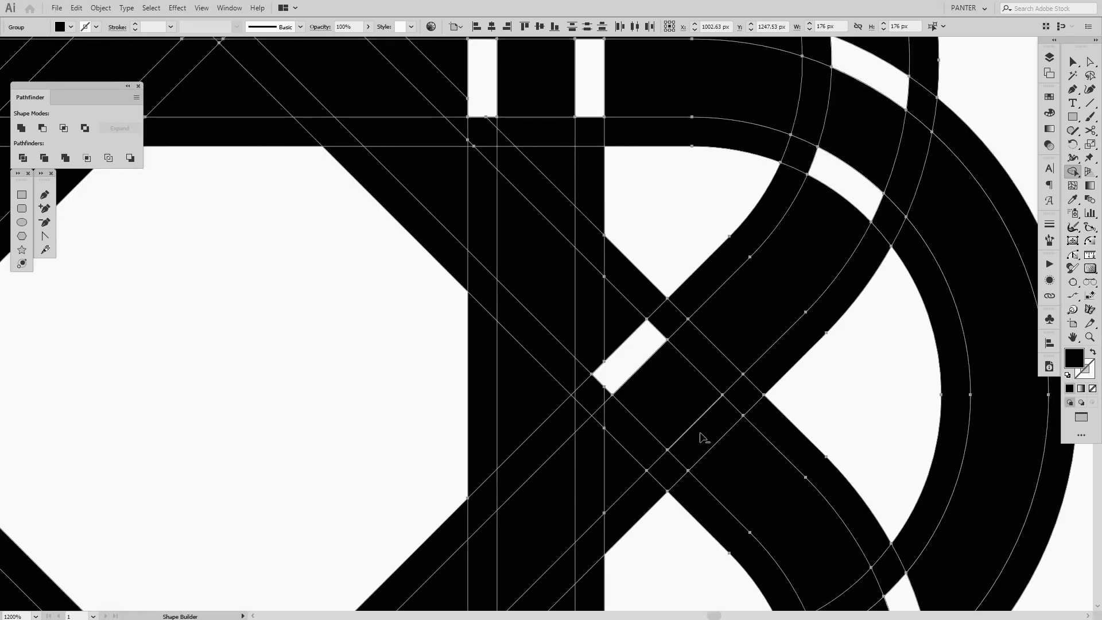
pyautogui.keyDown('alt'); pyautogui.click(702, 434); pyautogui.keyUp('alt')
# - Delete the corner triangle together with its adjoining band piece
pyautogui.scroll(-1, 702, 434)
pyautogui.scroll(5, 714, 287)
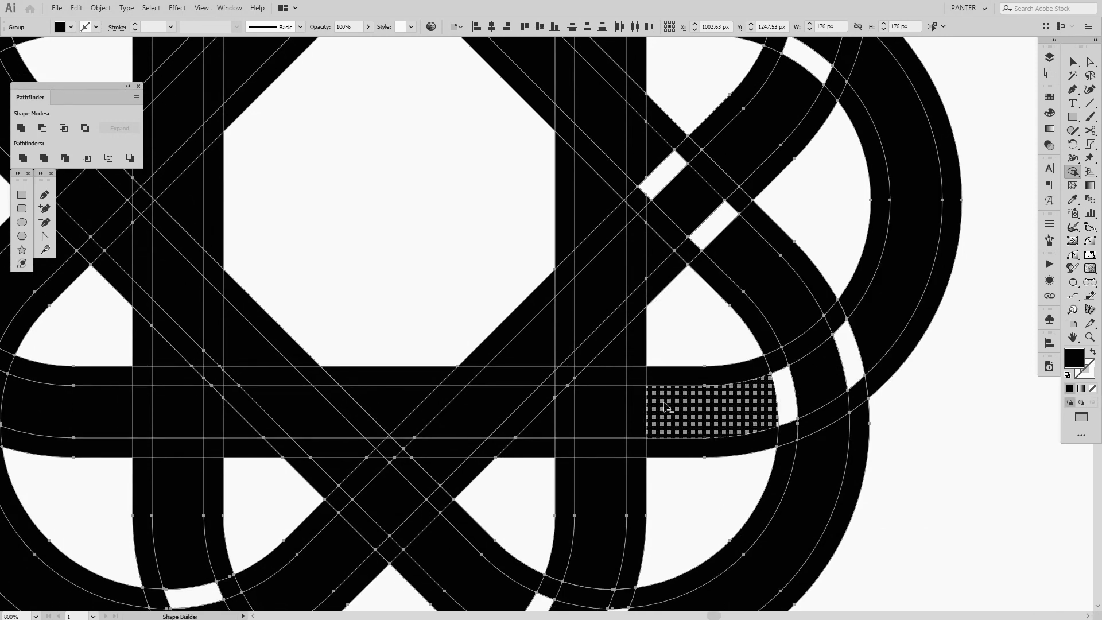
pyautogui.scroll(1, 599, 398)
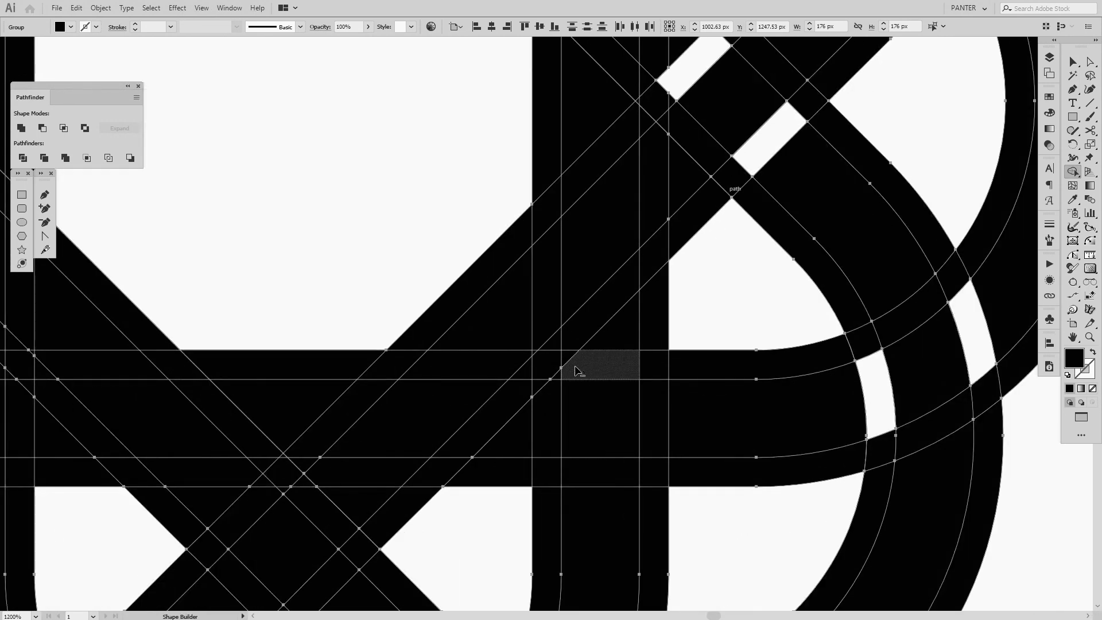
pyautogui.scroll(2, 577, 370)
pyautogui.moveTo(578, 365); pyautogui.dragTo(573, 349)
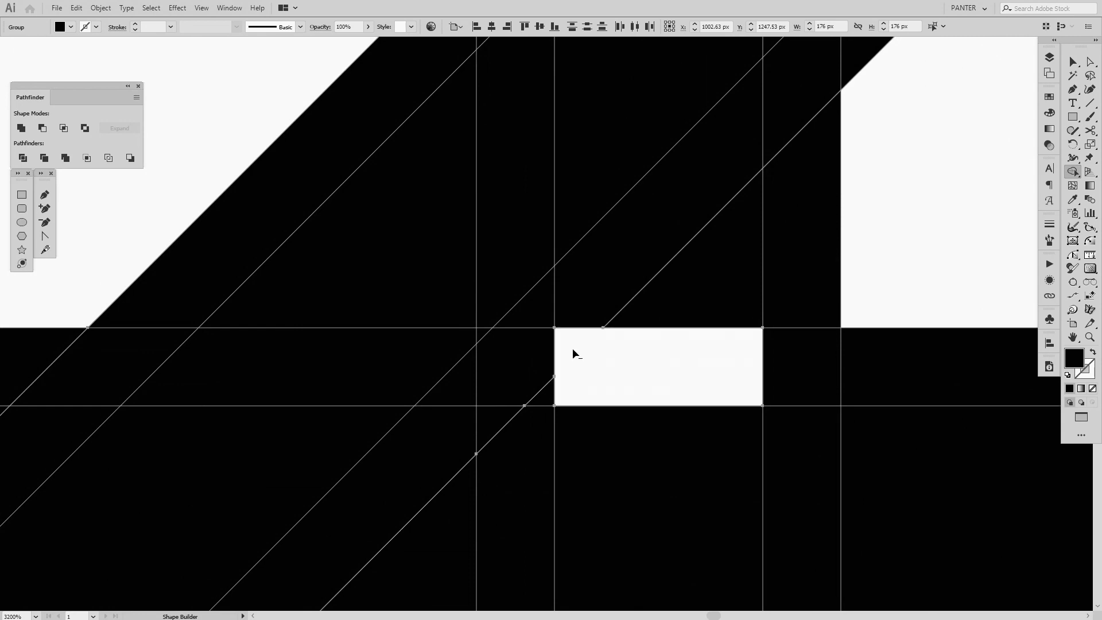
# - Cut a gap at the lower diagonal crossing, removing its triangle and both parallelograms
pyautogui.scroll(-3, 575, 350)
pyautogui.moveTo(610, 449); pyautogui.dragTo(603, 392)
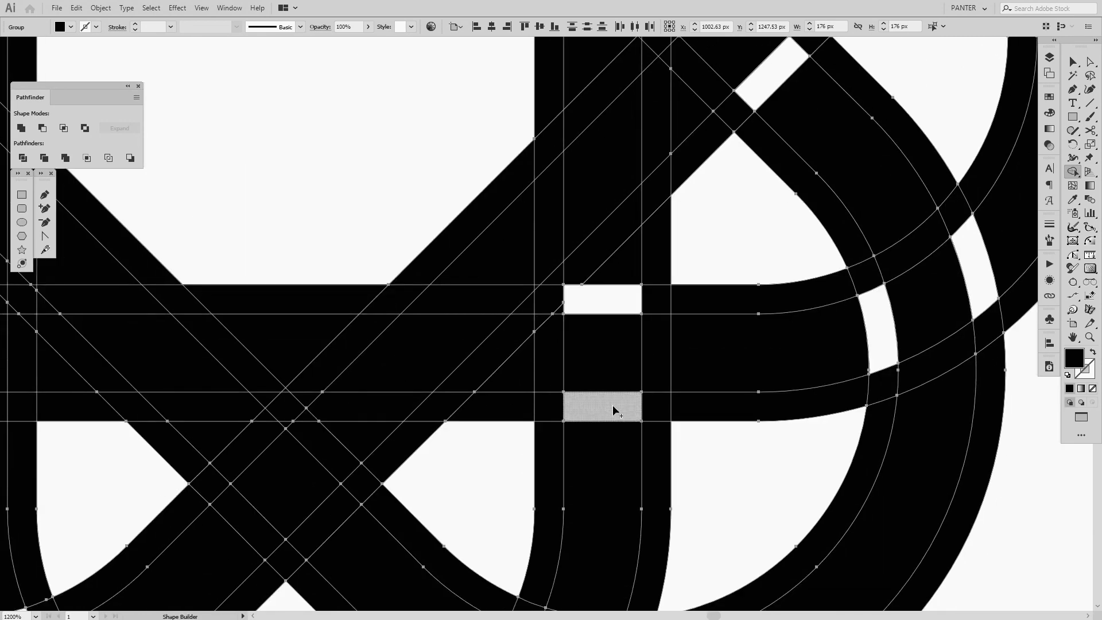
pyautogui.moveTo(433, 363); pyautogui.dragTo(622, 332)
pyautogui.scroll(-1, 623, 333)
pyautogui.scroll(1, 516, 425)
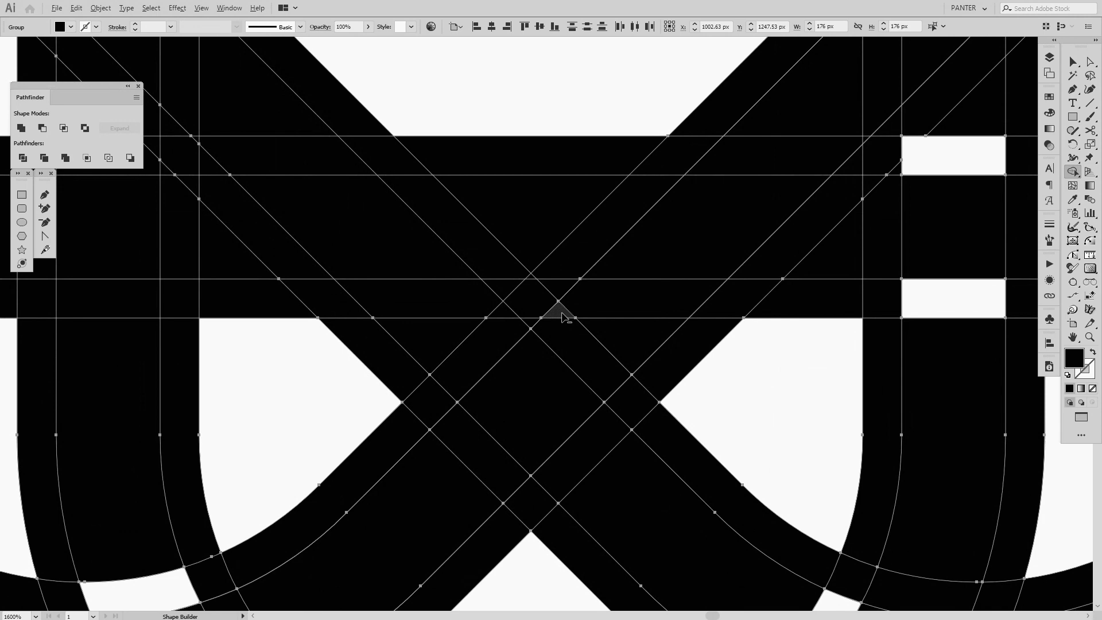
pyautogui.moveTo(562, 314); pyautogui.dragTo(567, 323)
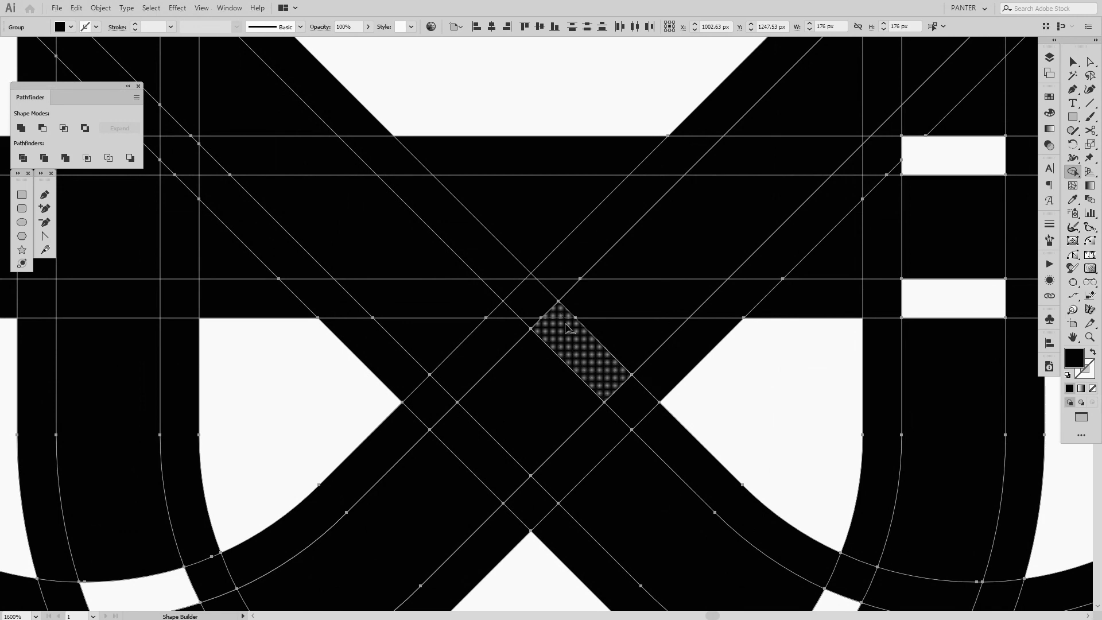
pyautogui.keyDown('alt'); pyautogui.click(566, 323); pyautogui.keyUp('alt')
pyautogui.keyDown('alt'); pyautogui.click(471, 440); pyautogui.keyUp('alt')
# - Cut matching gaps in the lower horizontal band beside the vertical loop
pyautogui.scroll(-2, 471, 448)
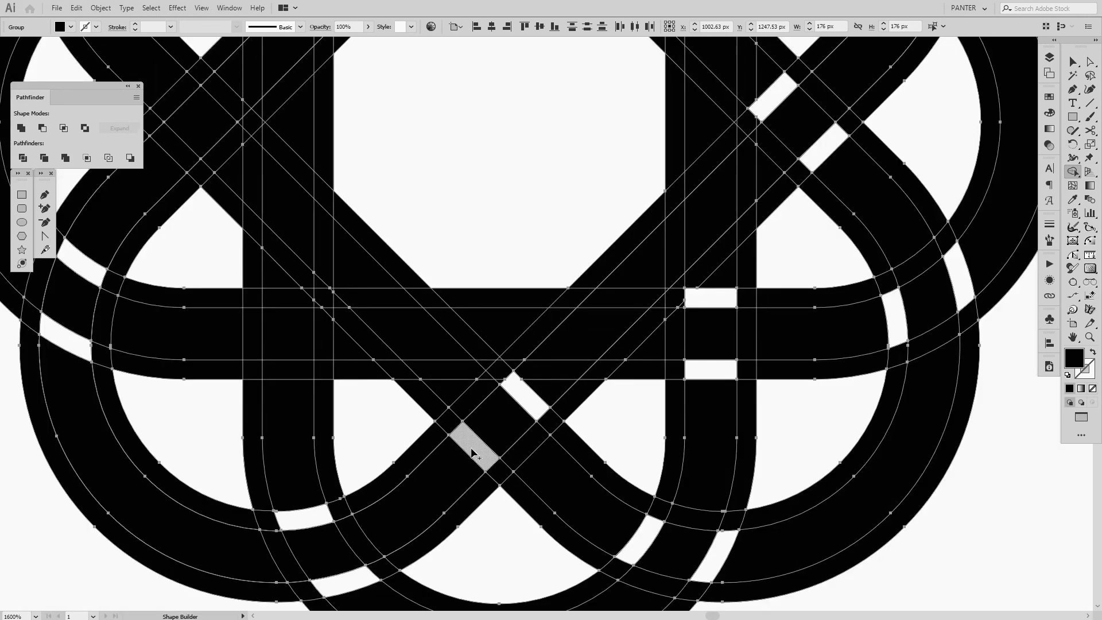
pyautogui.moveTo(359, 435); pyautogui.dragTo(494, 482)
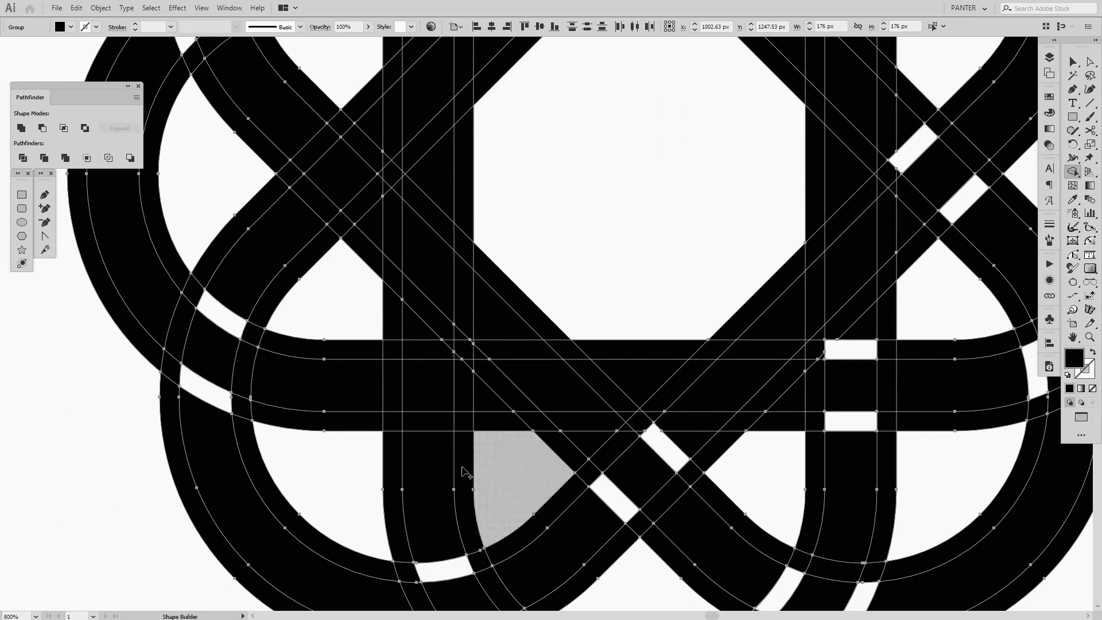
pyautogui.scroll(2, 398, 396)
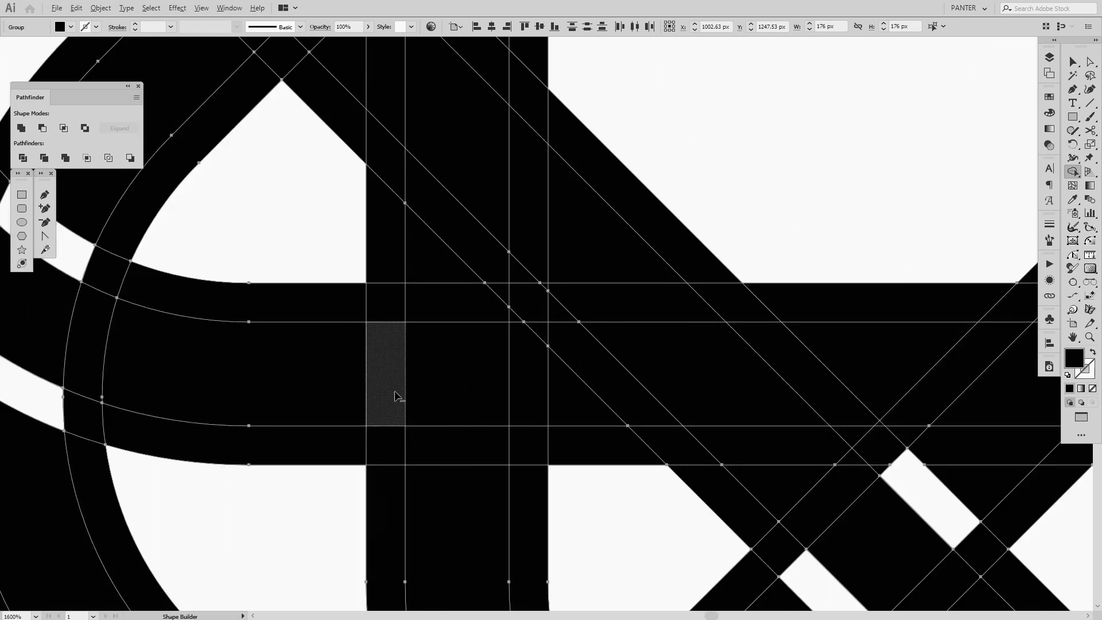
pyautogui.click(527, 347)
pyautogui.click(384, 362)
pyautogui.scroll(-2, 383, 362)
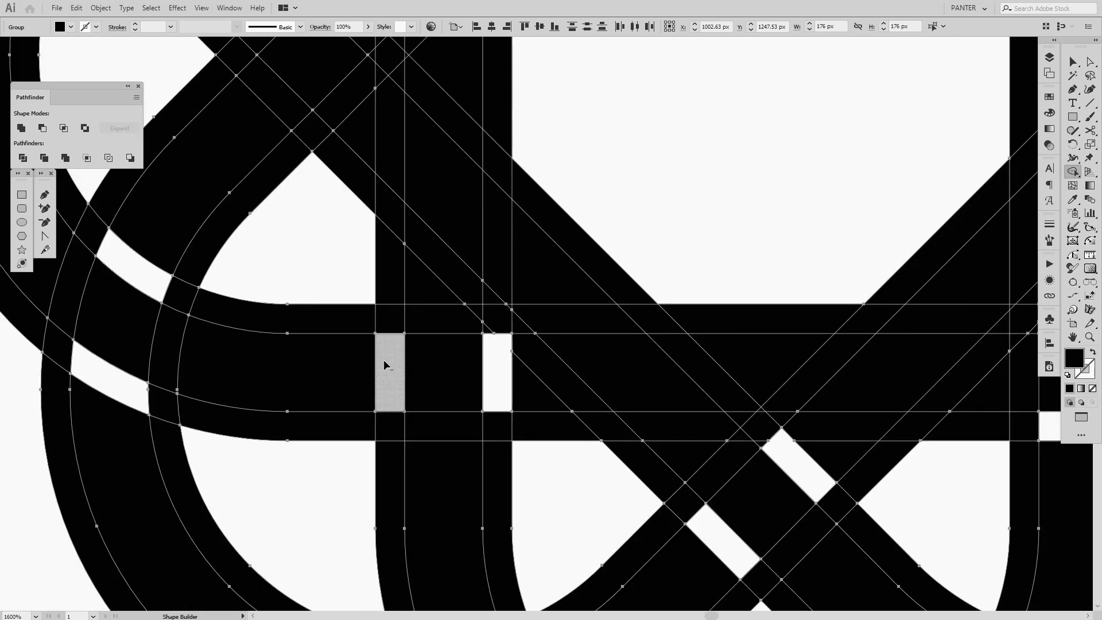
# - Cut out the lower and upper-left crossing regions on the knot's left side
pyautogui.press('space')
pyautogui.moveTo(397, 259); pyautogui.dragTo(467, 418)
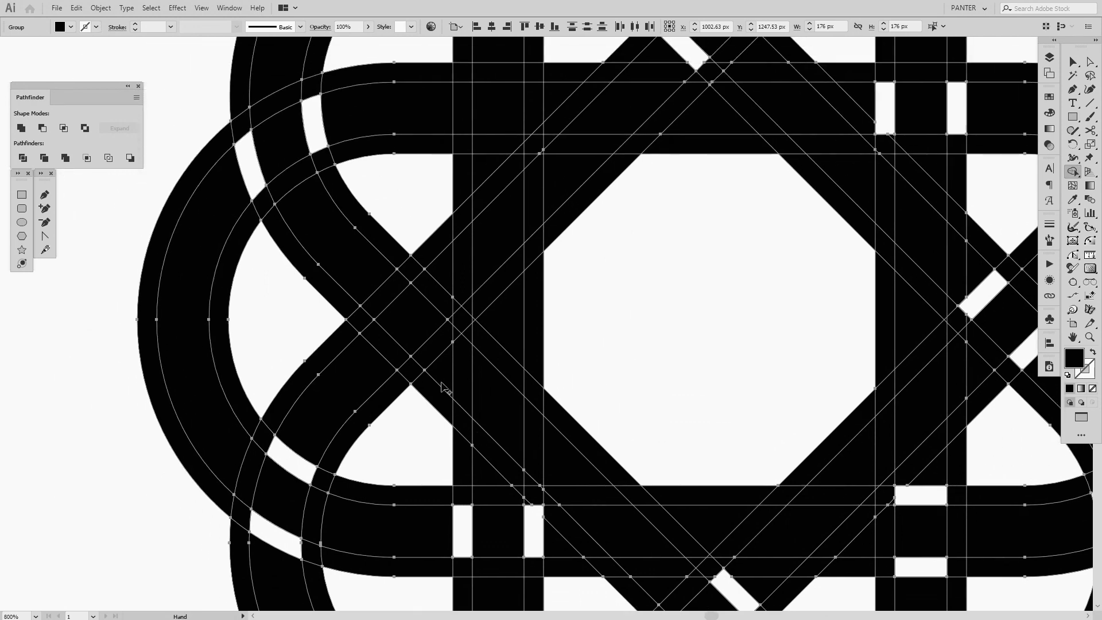
pyautogui.scroll(2, 442, 388)
pyautogui.moveTo(492, 319); pyautogui.dragTo(458, 339)
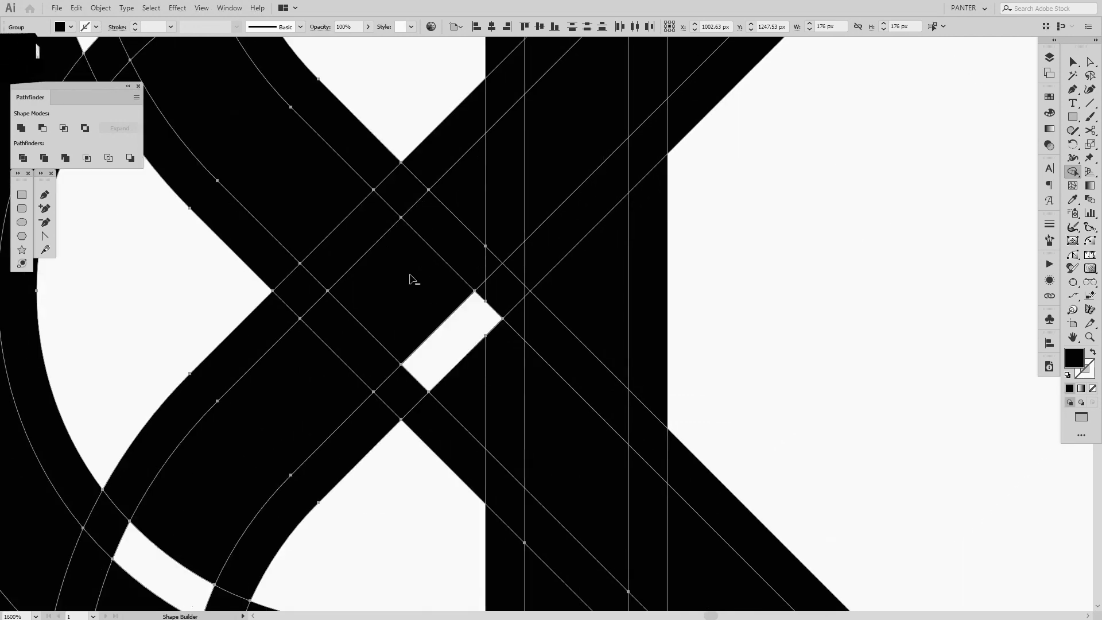
pyautogui.keyDown('alt'); pyautogui.click(354, 234); pyautogui.keyUp('alt')
# - Remove a band piece at the next crossing, undoing the extra piece deleted below it
pyautogui.scroll(-2, 352, 232)
pyautogui.moveTo(374, 154)
pyautogui.mouseDown()
pyautogui.moveTo(433, 261)
pyautogui.moveTo(458, 347)
pyautogui.mouseUp()
pyautogui.scroll(2, 568, 255)
pyautogui.scroll(-2, 568, 257)
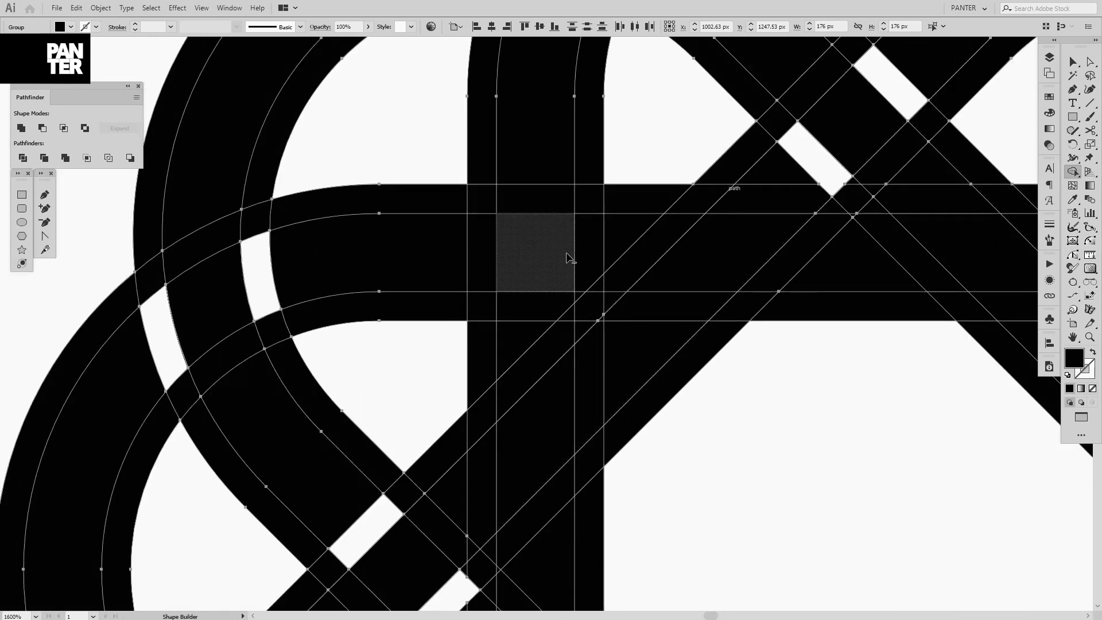
pyautogui.moveTo(583, 246); pyautogui.dragTo(596, 237)
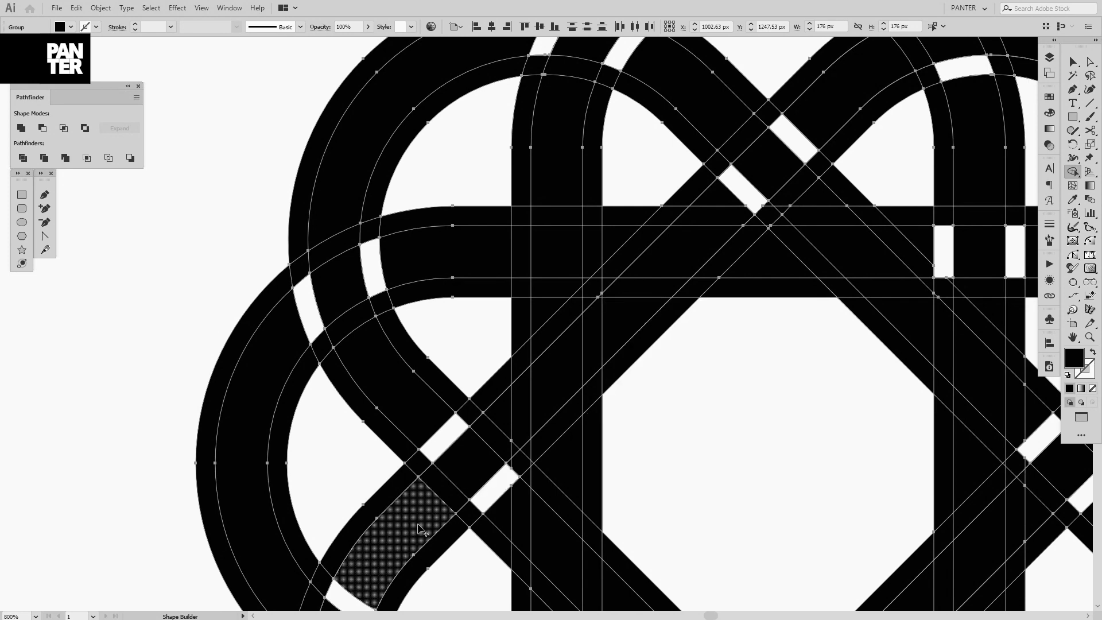
pyautogui.scroll(2, 571, 258)
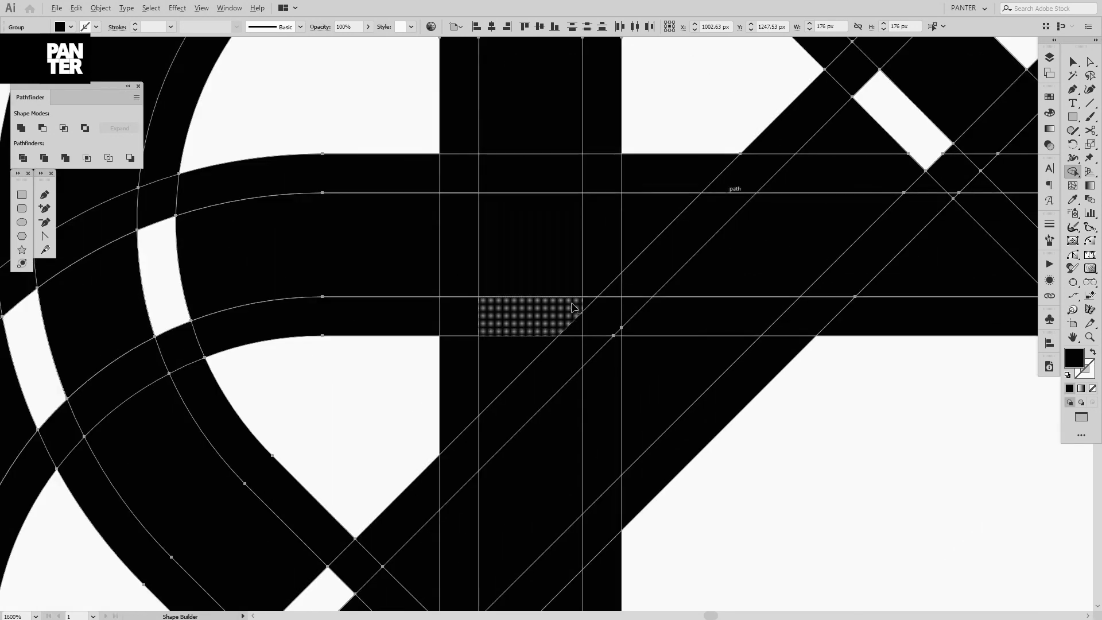
pyautogui.keyDown('alt'); pyautogui.click(565, 321); pyautogui.keyUp('alt')
pyautogui.keyDown('alt'); pyautogui.click(551, 177); pyautogui.keyUp('alt')
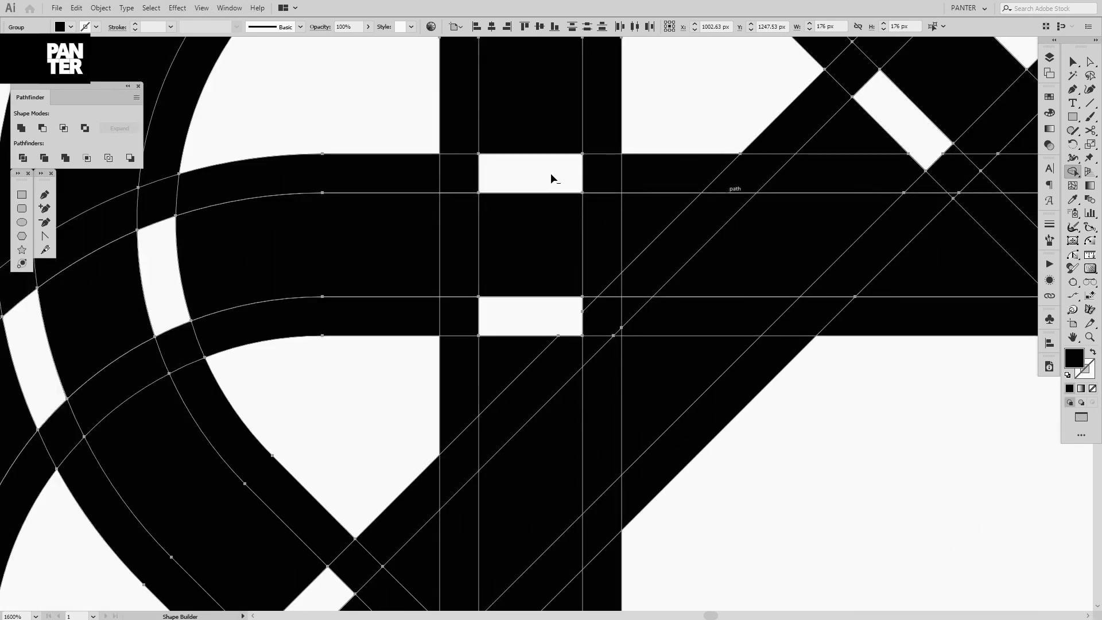
pyautogui.hotkey('ctrl', 'z')
# - With the Selection tool, marquee-select the entire knot group and zoom in
pyautogui.scroll(-2, 551, 179)
pyautogui.moveTo(569, 183); pyautogui.dragTo(508, 252)
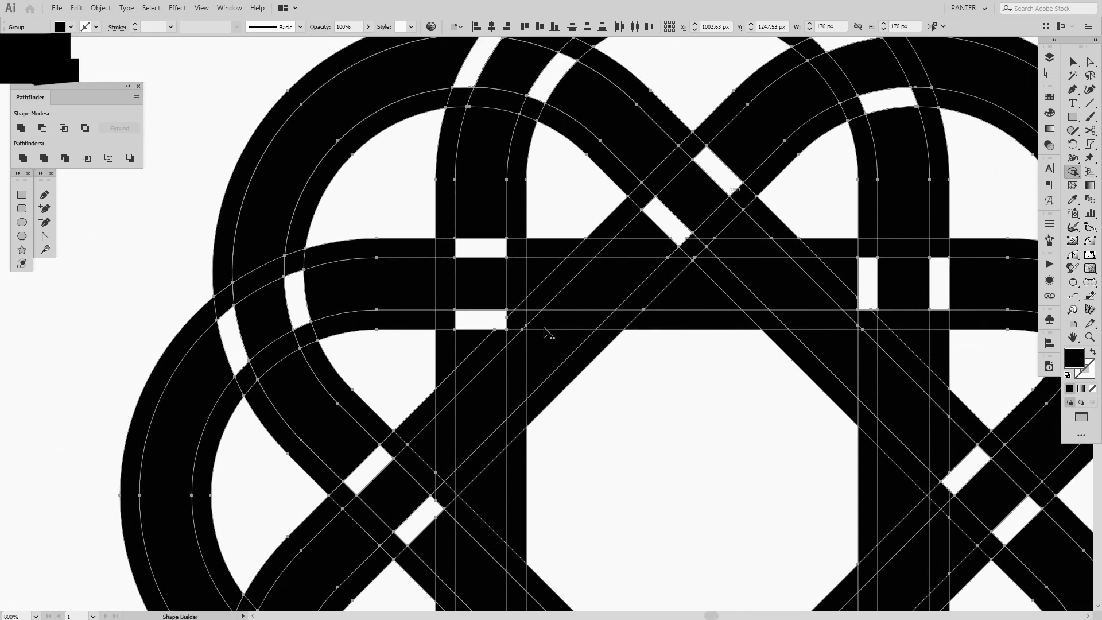
pyautogui.press('v')
pyautogui.click(657, 443)
pyautogui.moveTo(646, 442); pyautogui.dragTo(564, 306)
pyautogui.scroll(-3, 607, 416)
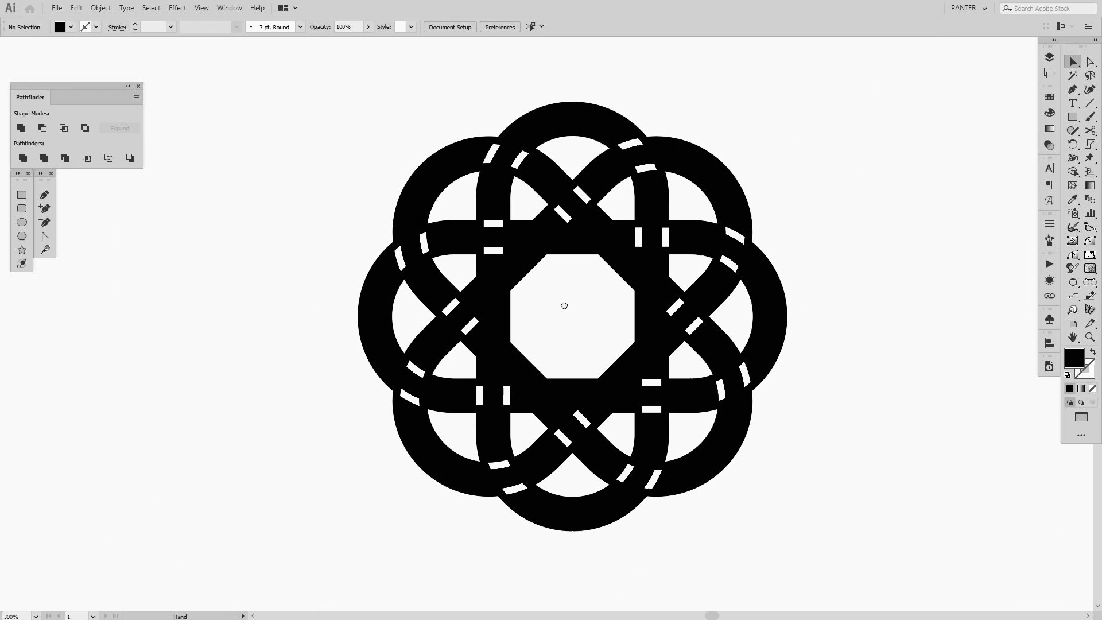
pyautogui.moveTo(831, 509); pyautogui.dragTo(331, 141)
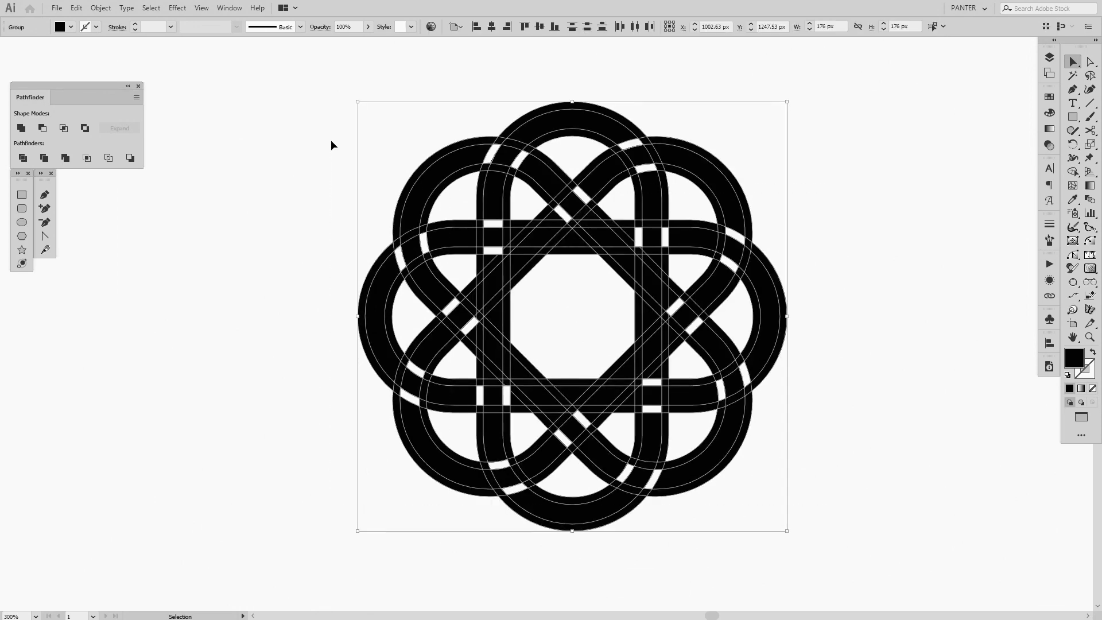
pyautogui.hotkey('ctrl', '+')
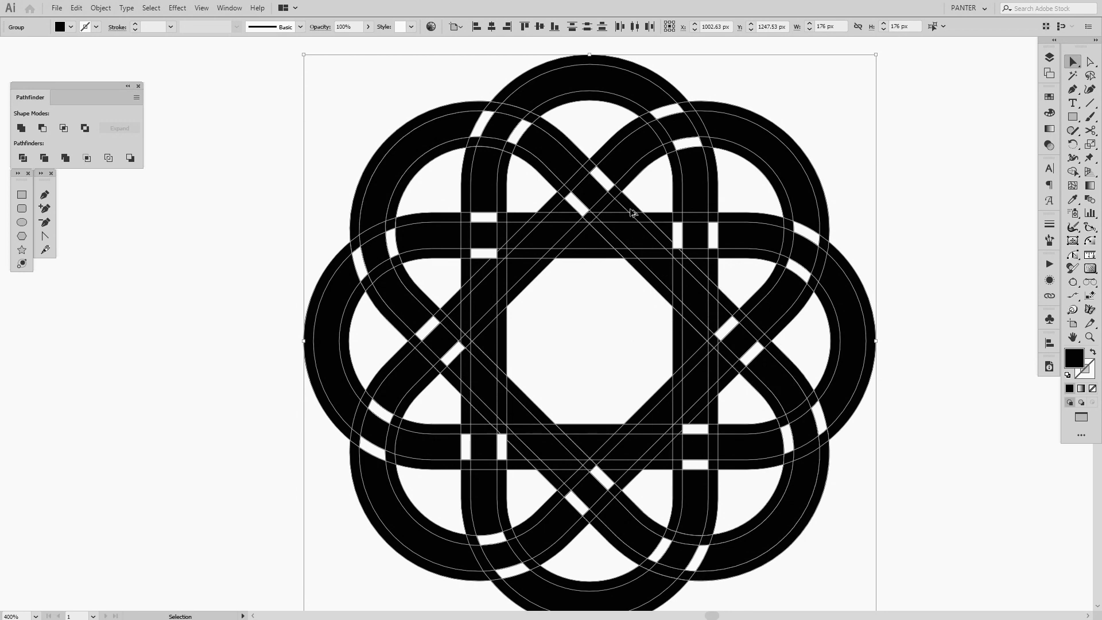
# - Zoom on the knot's top and try a Shape Builder merge of the diagonal band regions, then undo it
pyautogui.hotkey('ctrl', '+')
pyautogui.hotkey('ctrl', '+')
pyautogui.hotkey('ctrl', '+')
pyautogui.scroll(-1, 658, 291)
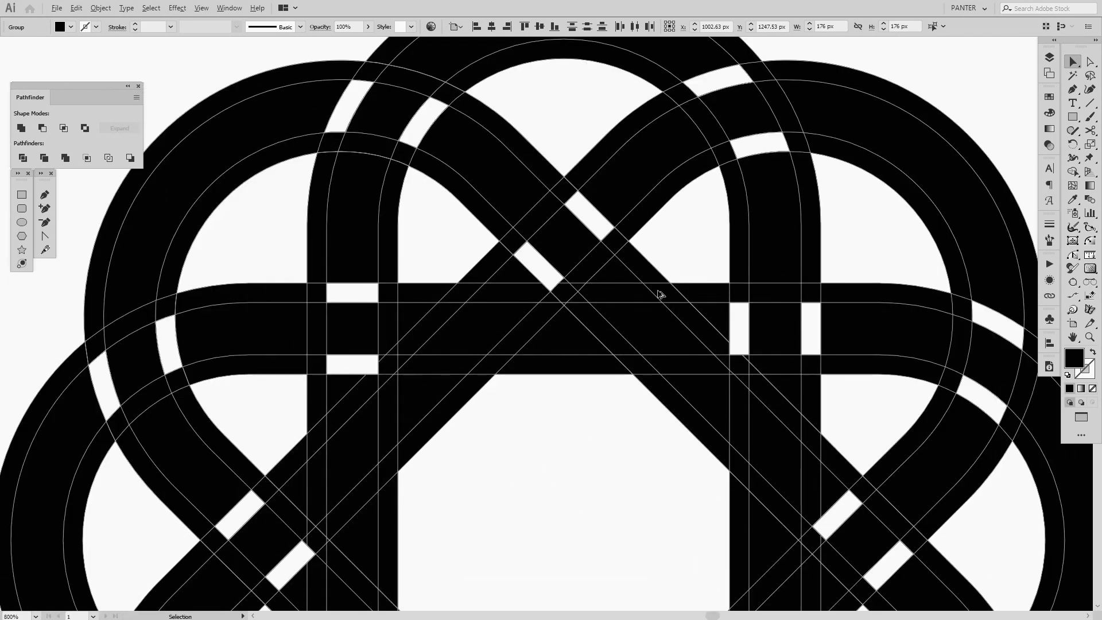
pyautogui.scroll(1, 659, 291)
pyautogui.scroll(-1, 660, 293)
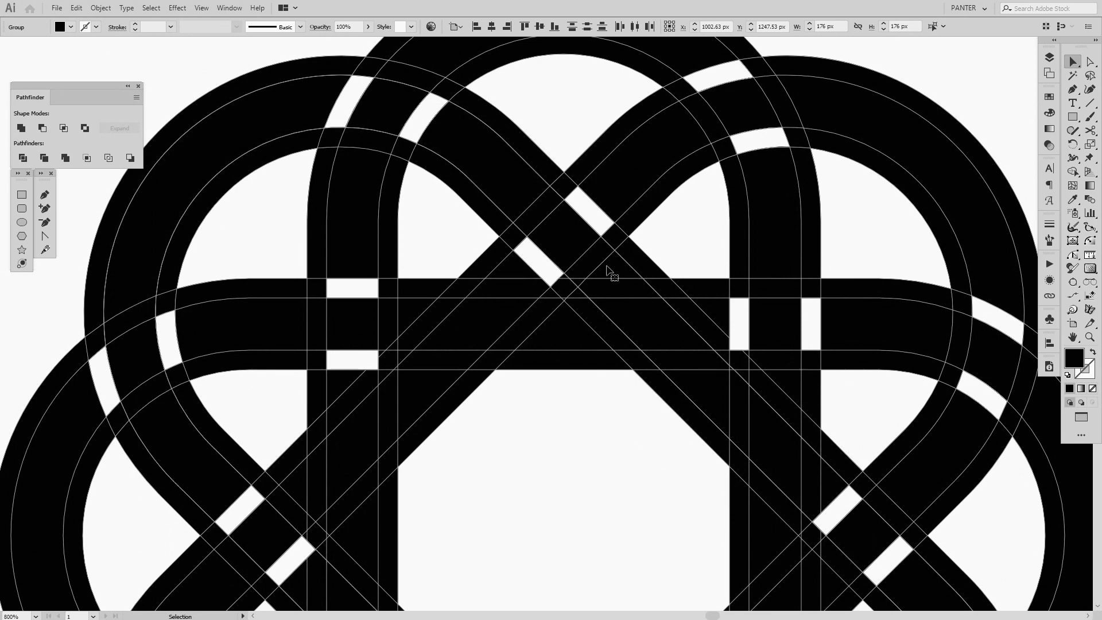
pyautogui.scroll(-2, 541, 201)
pyautogui.scroll(2, 541, 201)
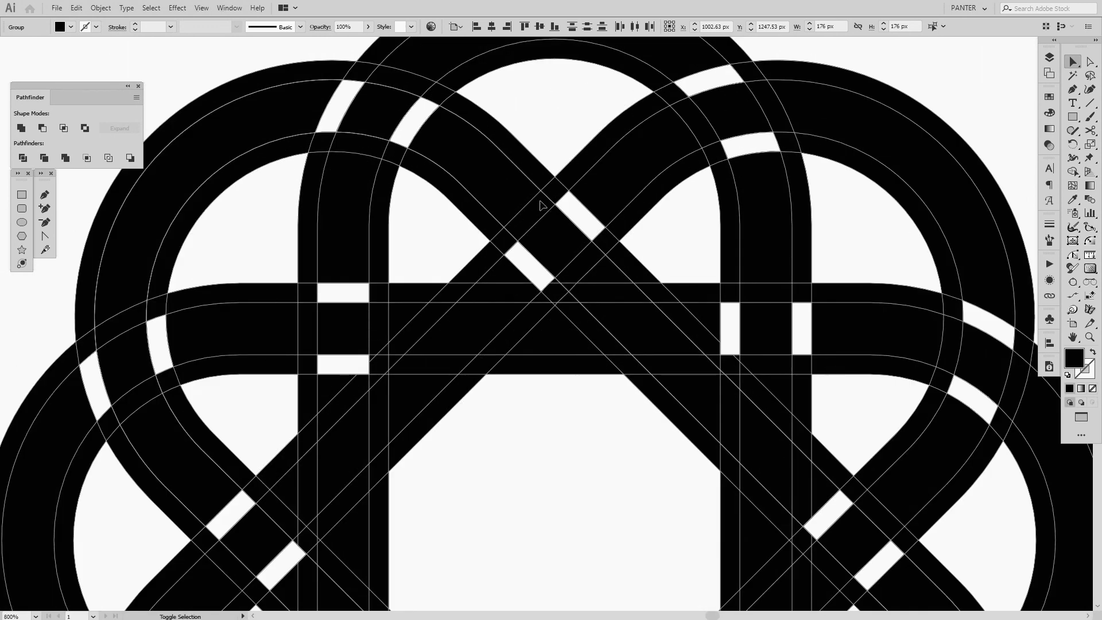
pyautogui.hotkey('shift', 'm')
pyautogui.moveTo(498, 188); pyautogui.dragTo(603, 277)
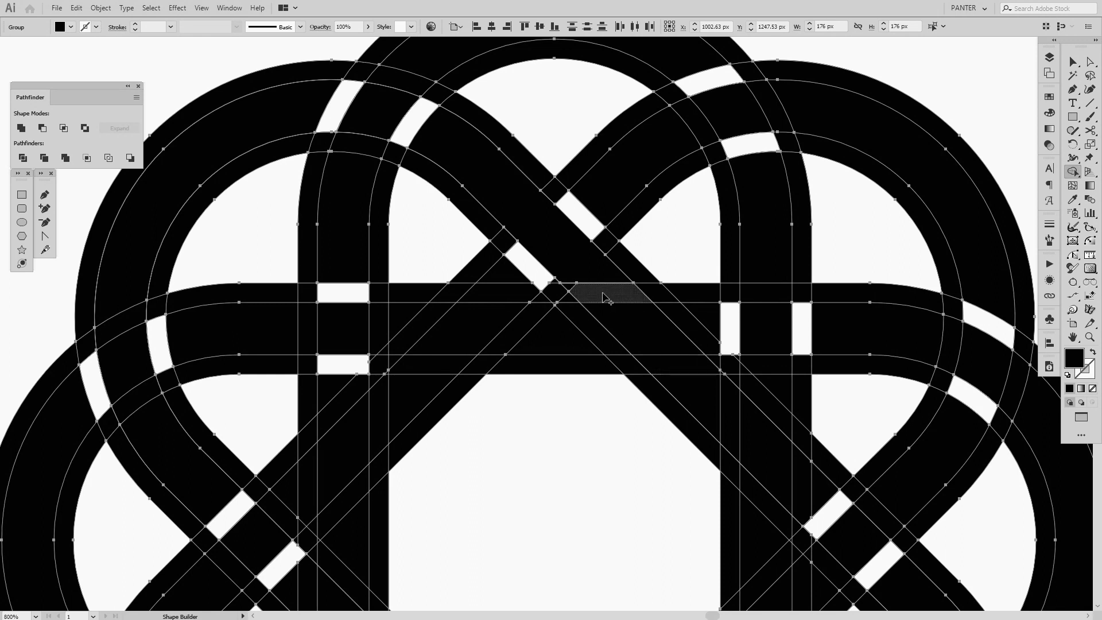
pyautogui.moveTo(576, 340); pyautogui.dragTo(717, 330)
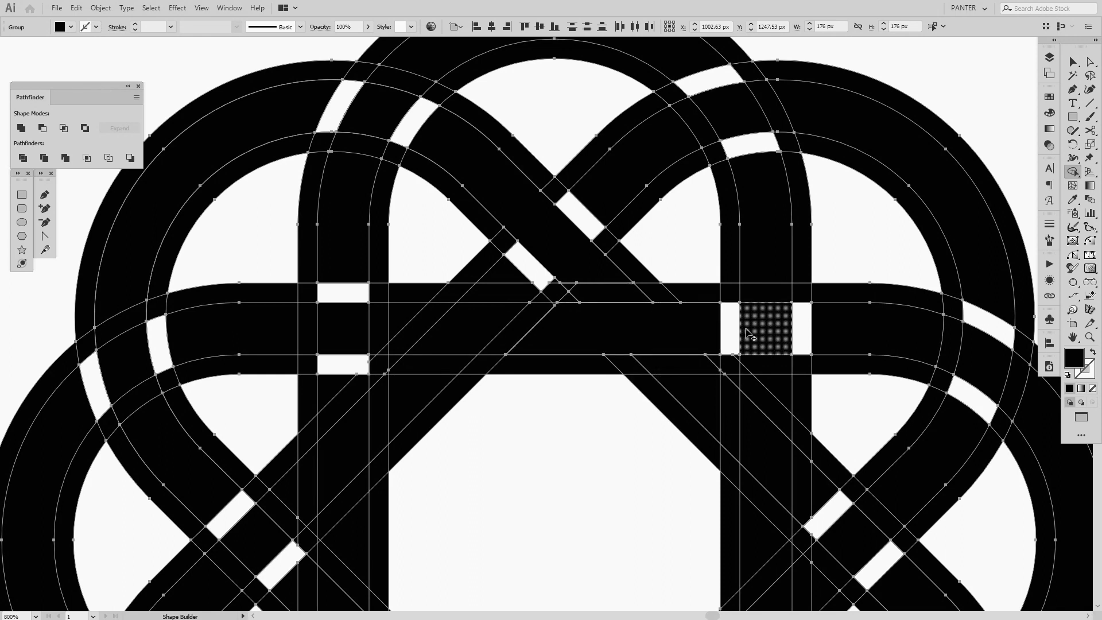
pyautogui.hotkey('ctrl', 'z')
pyautogui.hotkey('ctrl', 'z')
# - Select all the artwork and delete the band piece beside the top-centre crossing
pyautogui.hotkey('ctrl', 'a')
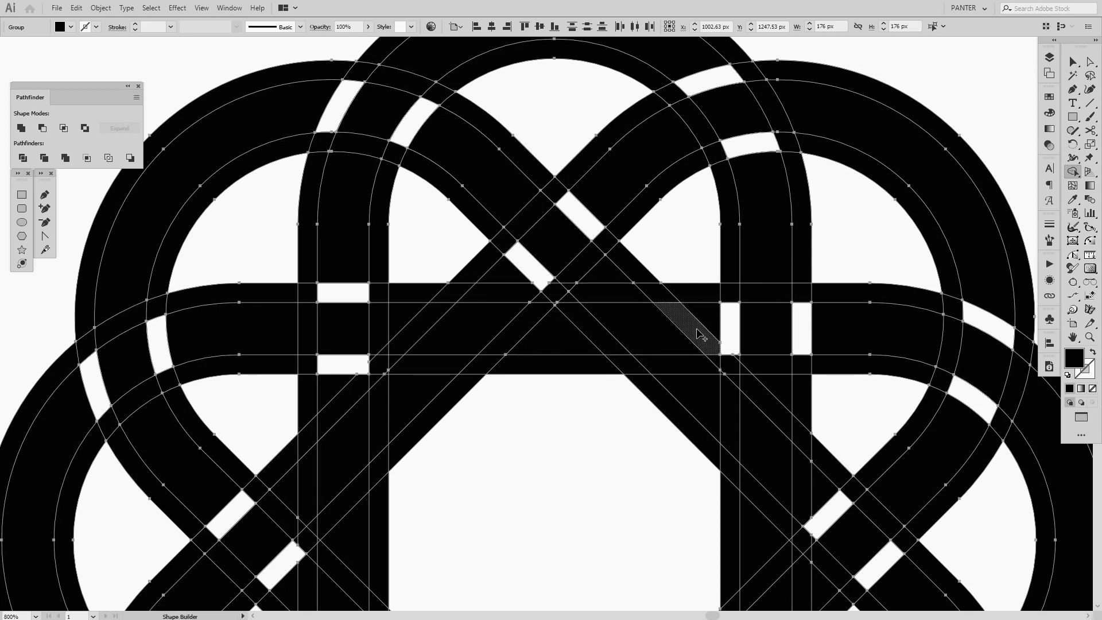
pyautogui.scroll(1, 620, 309)
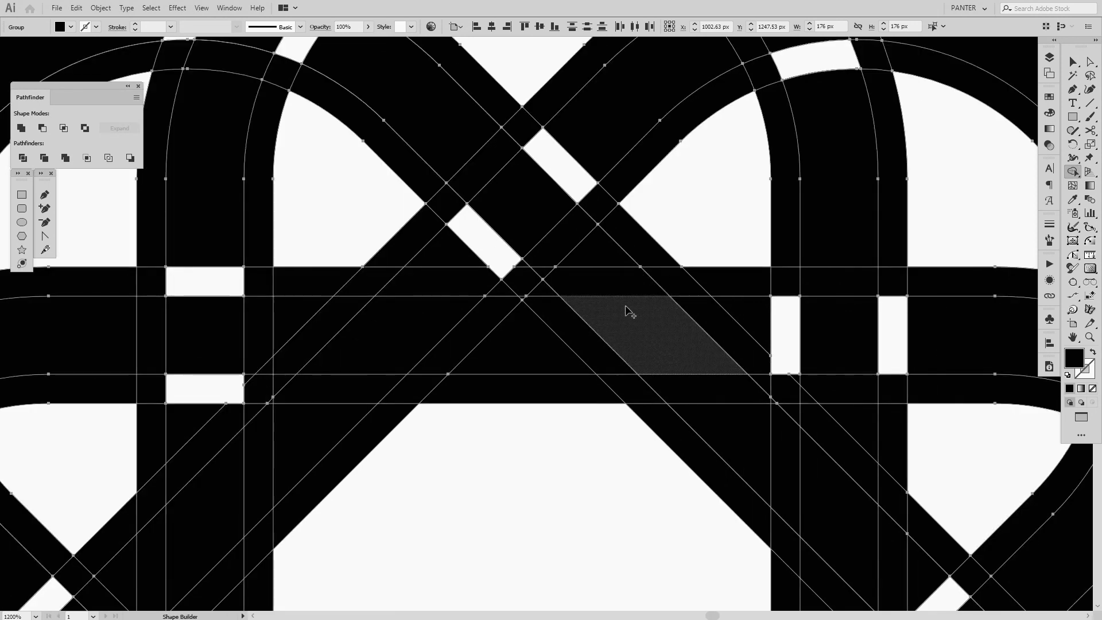
pyautogui.scroll(1, 599, 295)
pyautogui.moveTo(563, 200); pyautogui.dragTo(571, 222)
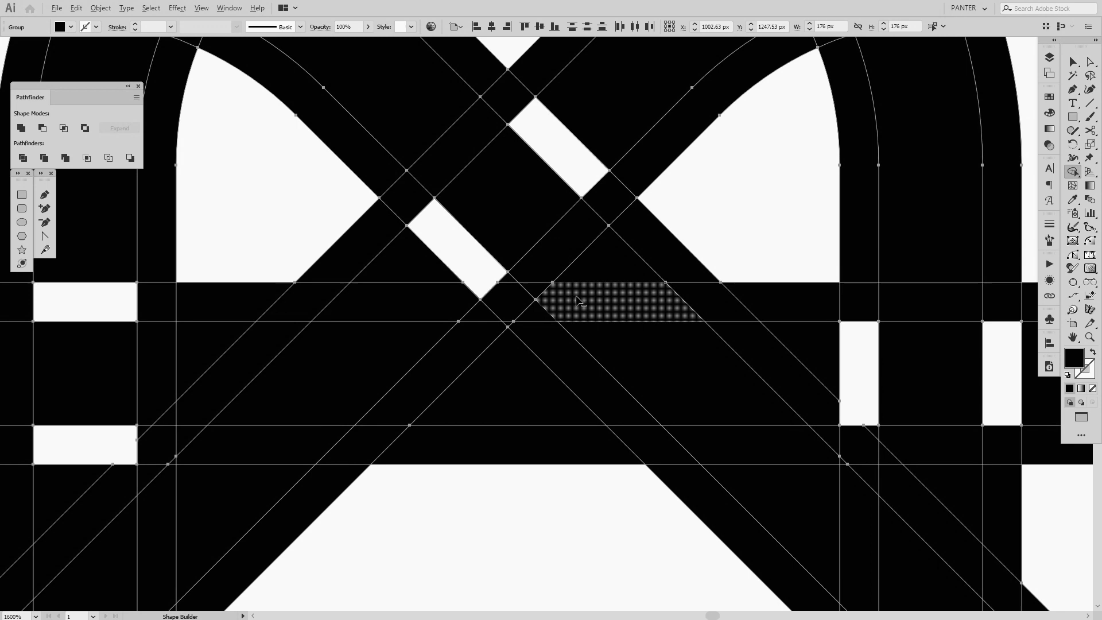
pyautogui.moveTo(542, 294); pyautogui.dragTo(535, 290)
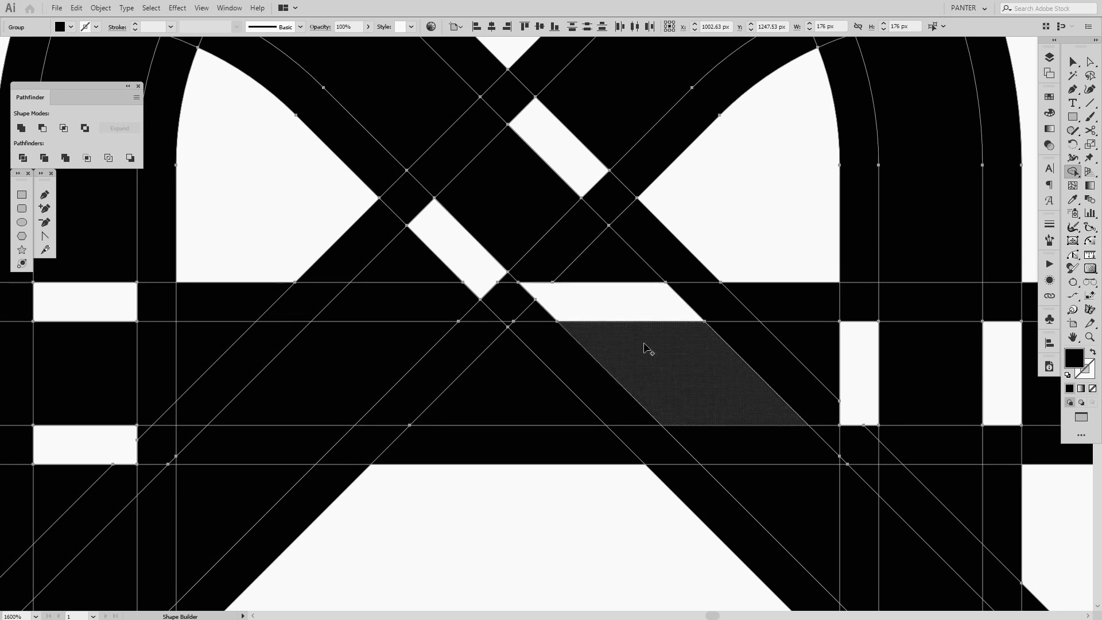
pyautogui.moveTo(667, 359); pyautogui.dragTo(585, 333)
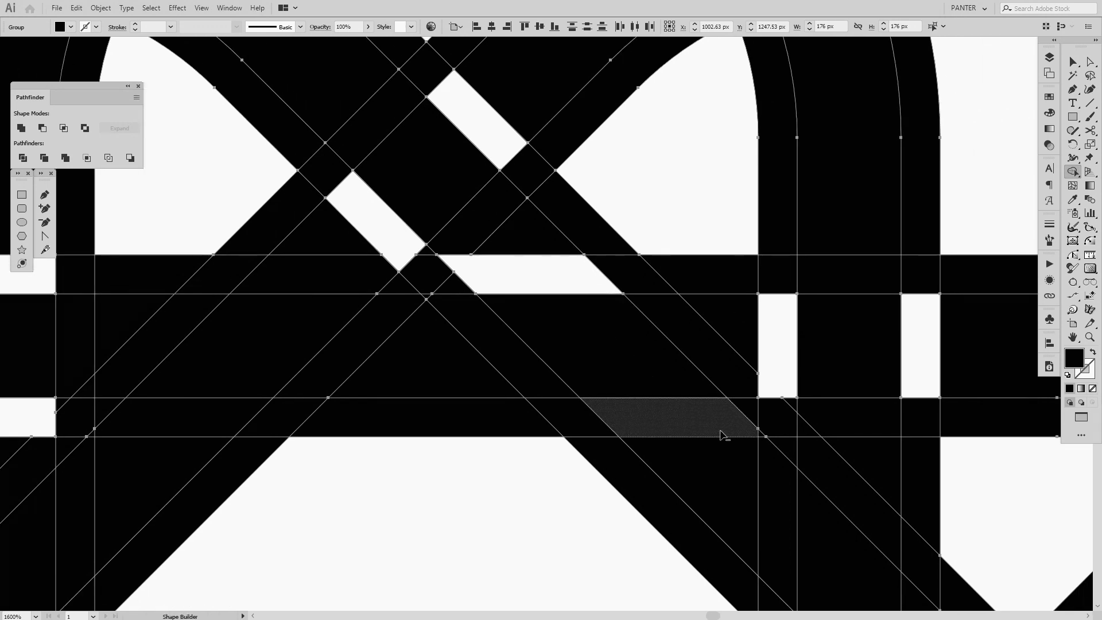
pyautogui.scroll(3, 721, 435)
pyautogui.scroll(-2, 746, 450)
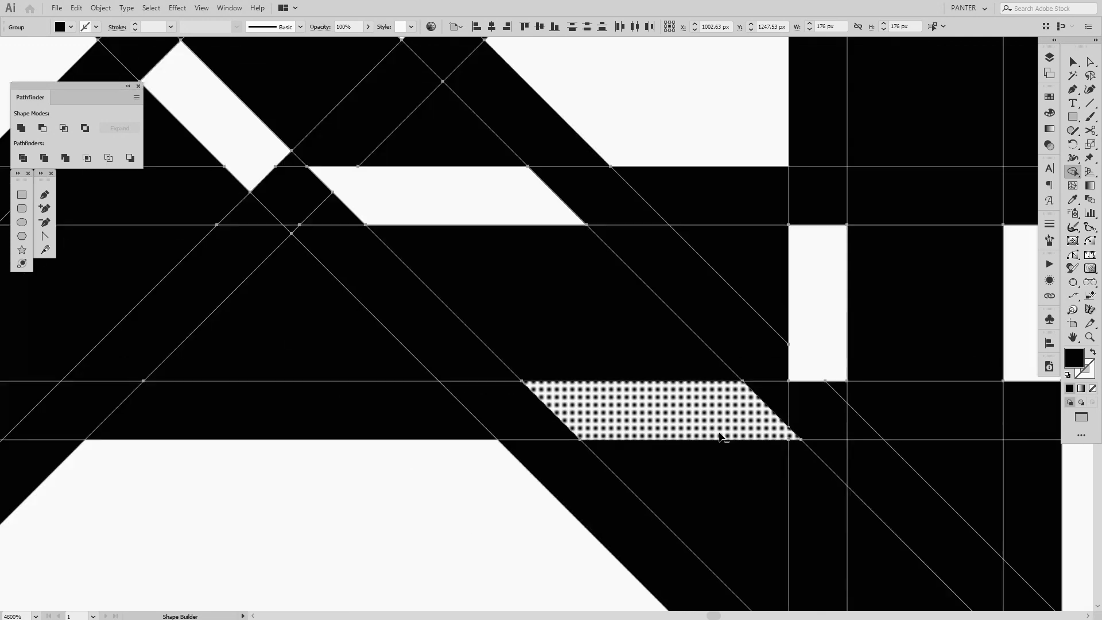
pyautogui.scroll(-4, 720, 437)
pyautogui.scroll(1, 696, 401)
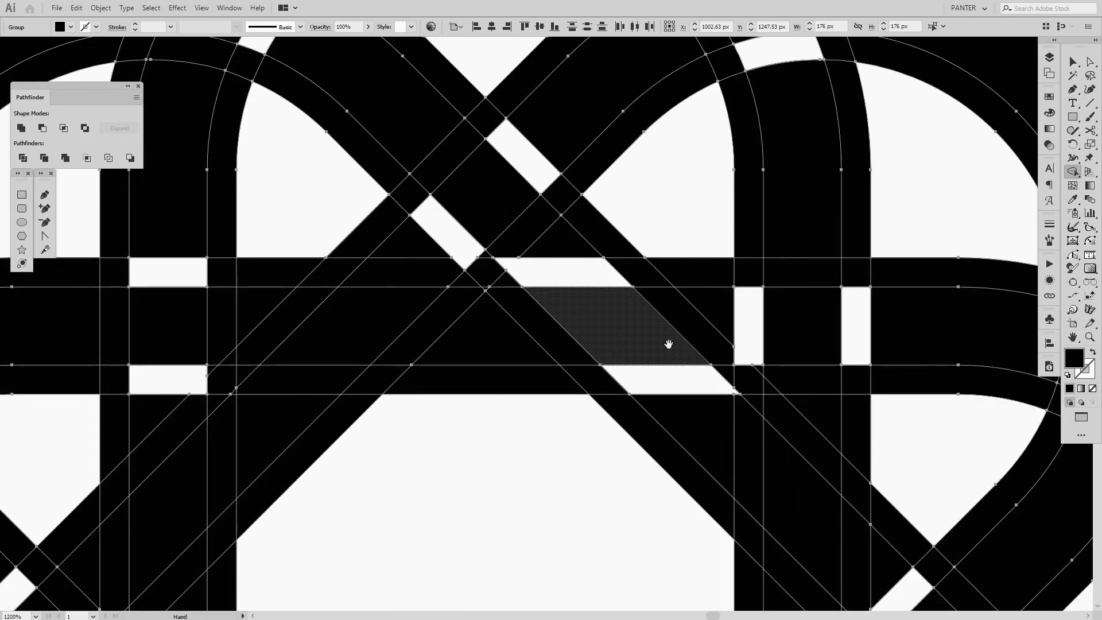
# - Remove the diagonal band piece at the lower-right crossing to leave a white gap
pyautogui.scroll(-2, 669, 342)
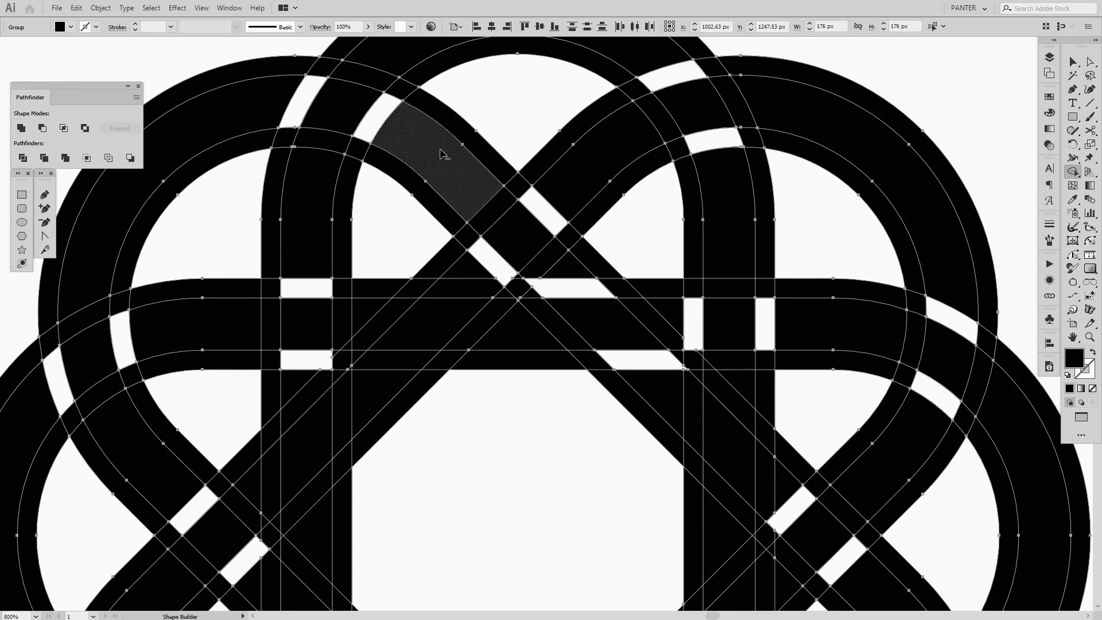
pyautogui.moveTo(570, 102); pyautogui.dragTo(539, 132)
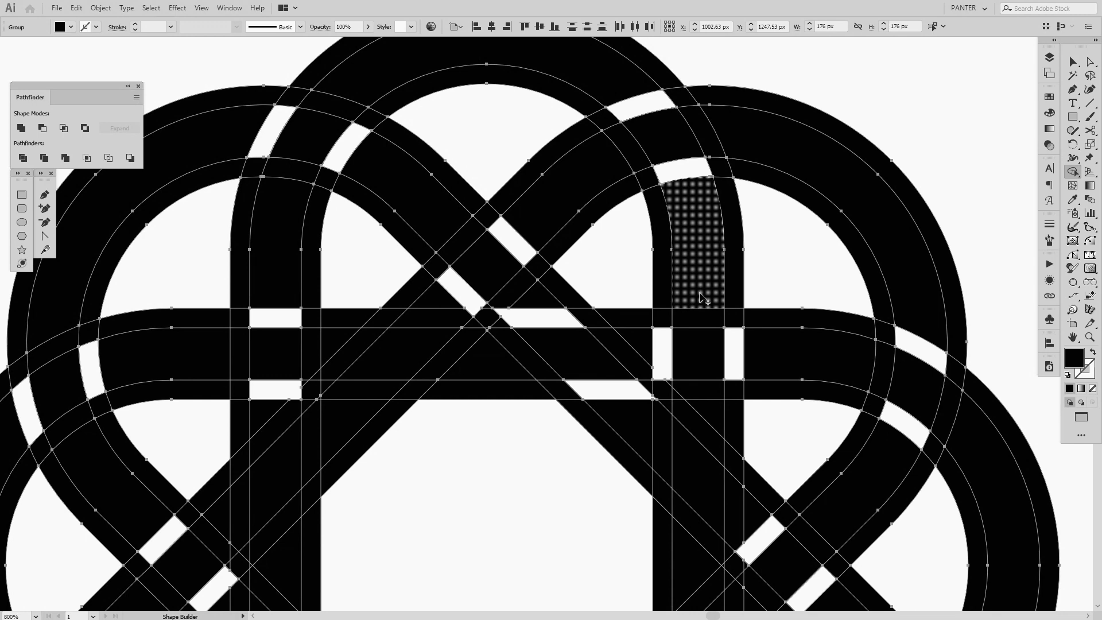
pyautogui.scroll(2, 712, 419)
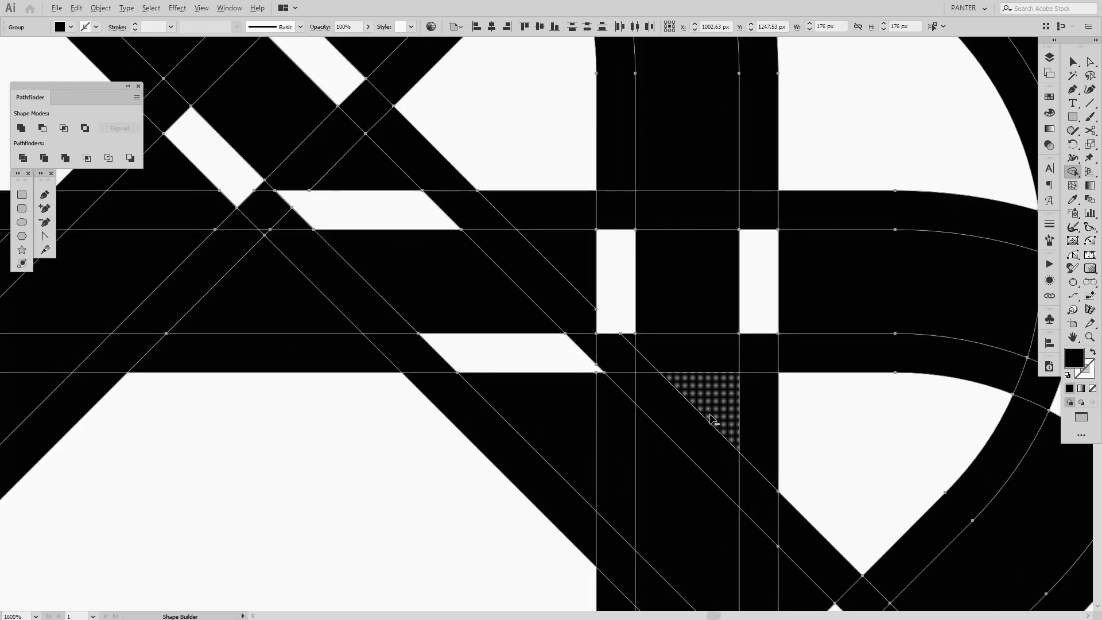
pyautogui.moveTo(710, 408); pyautogui.dragTo(707, 382)
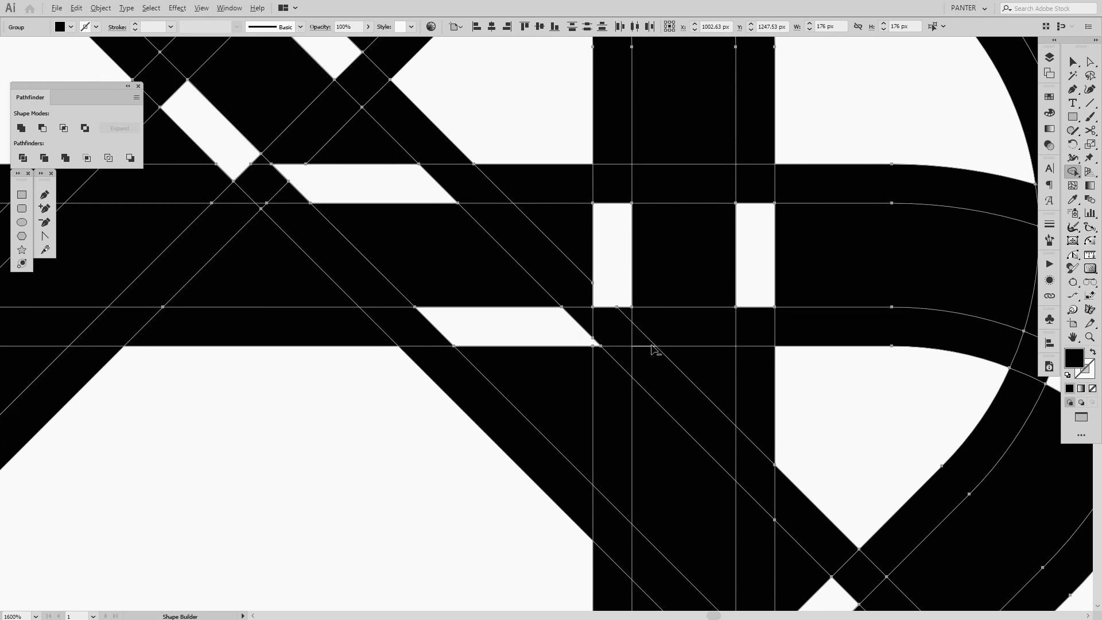
pyautogui.moveTo(696, 416); pyautogui.dragTo(622, 200)
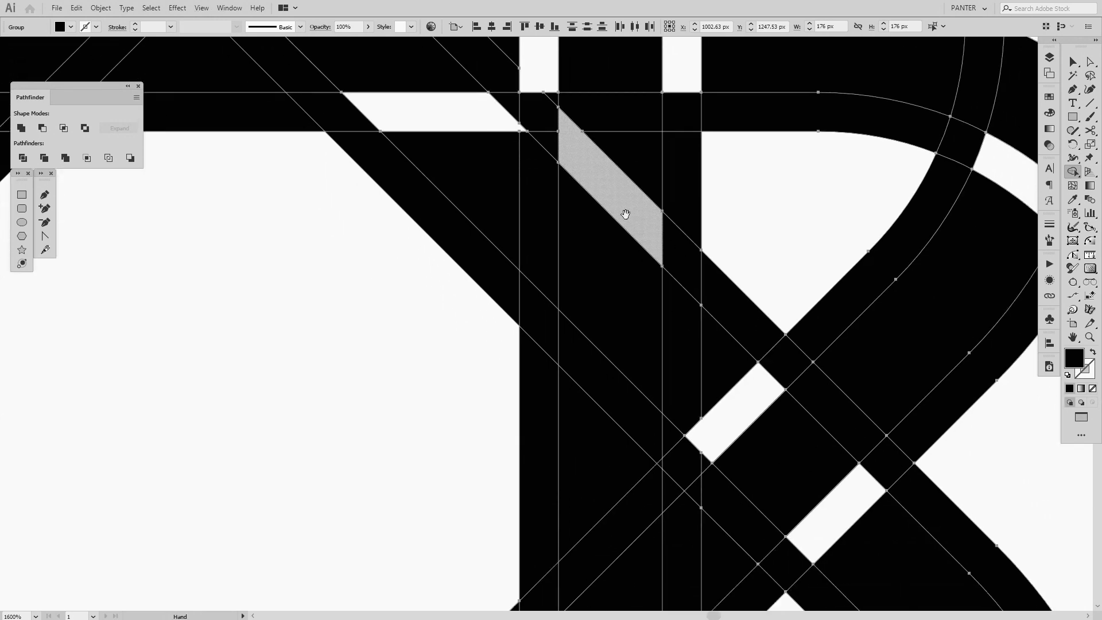
pyautogui.scroll(2, 616, 412)
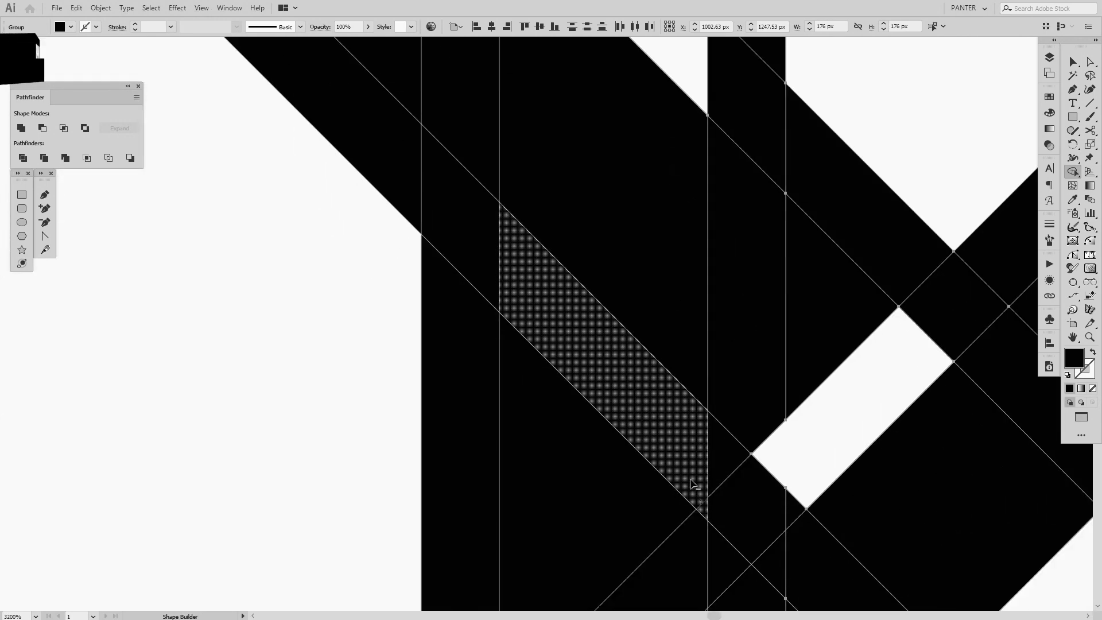
pyautogui.keyDown('alt'); pyautogui.click(691, 473); pyautogui.keyUp('alt')
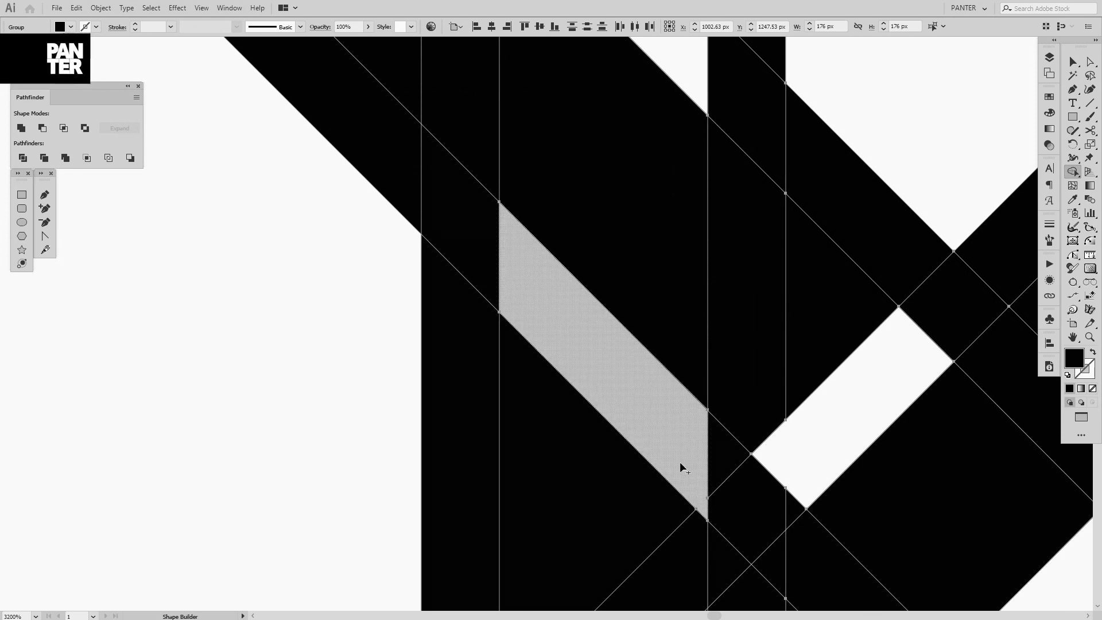
pyautogui.scroll(-3, 676, 442)
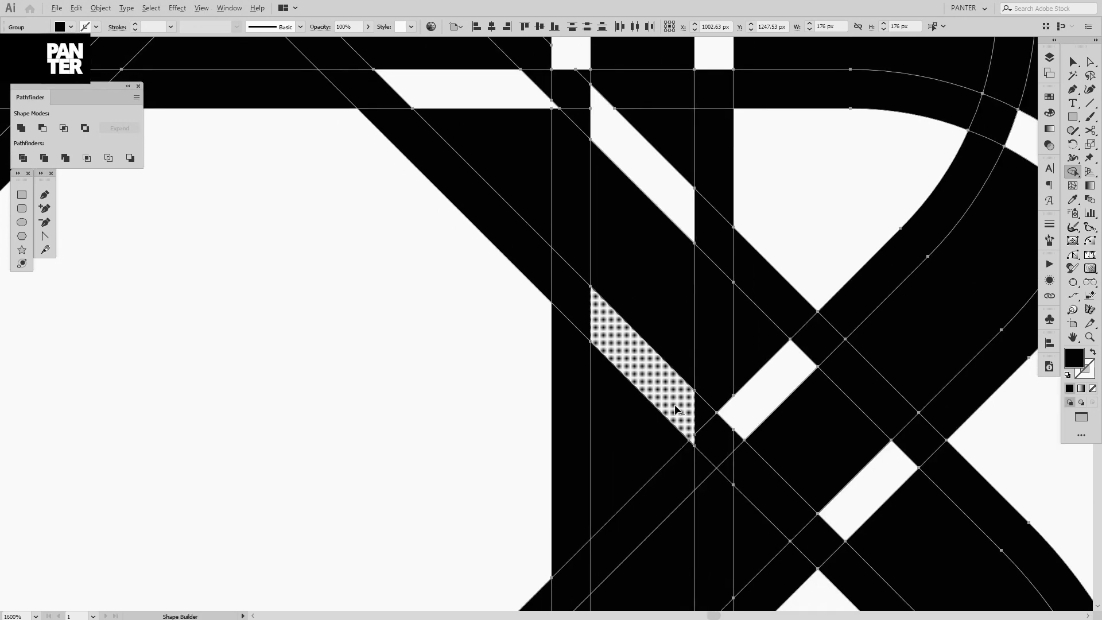
pyautogui.scroll(-2, 690, 451)
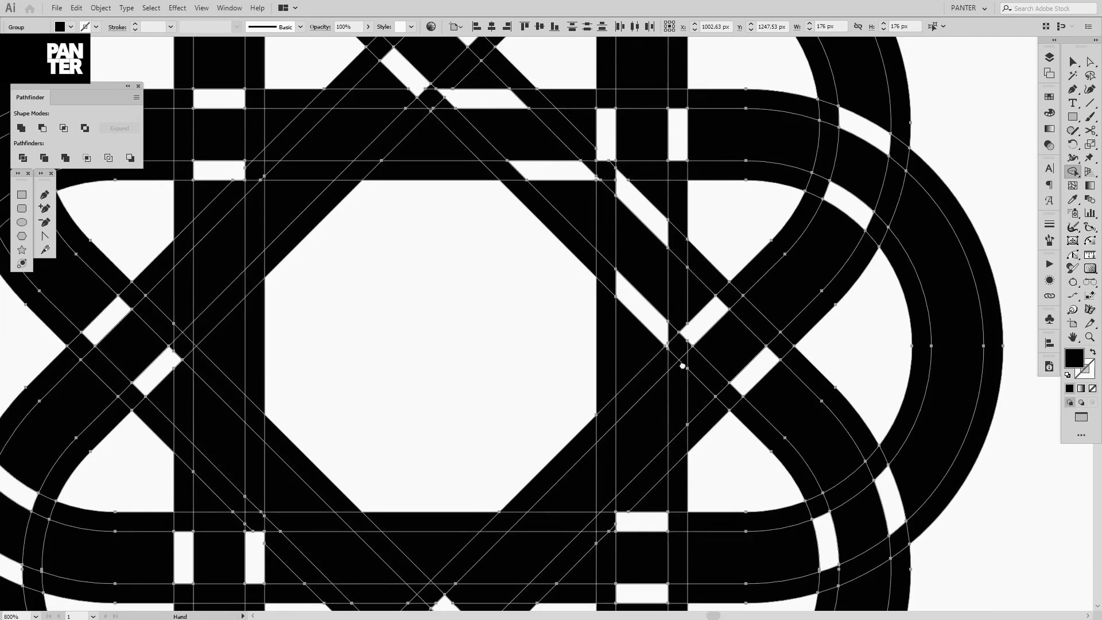
pyautogui.moveTo(682, 365); pyautogui.dragTo(624, 415)
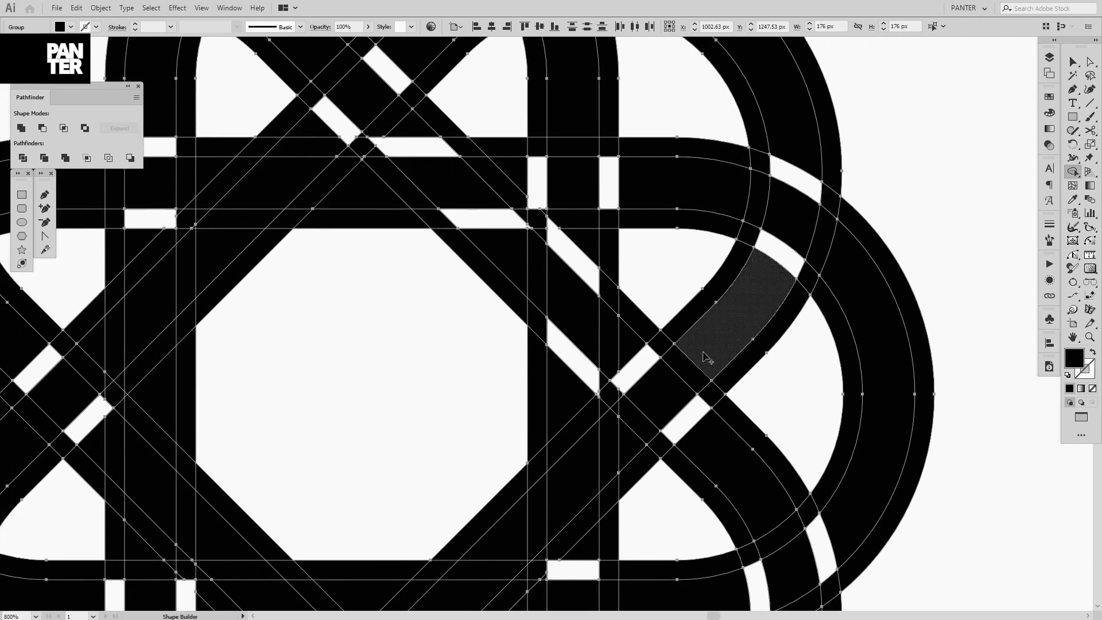
pyautogui.scroll(2, 622, 413)
pyautogui.scroll(-3, 583, 463)
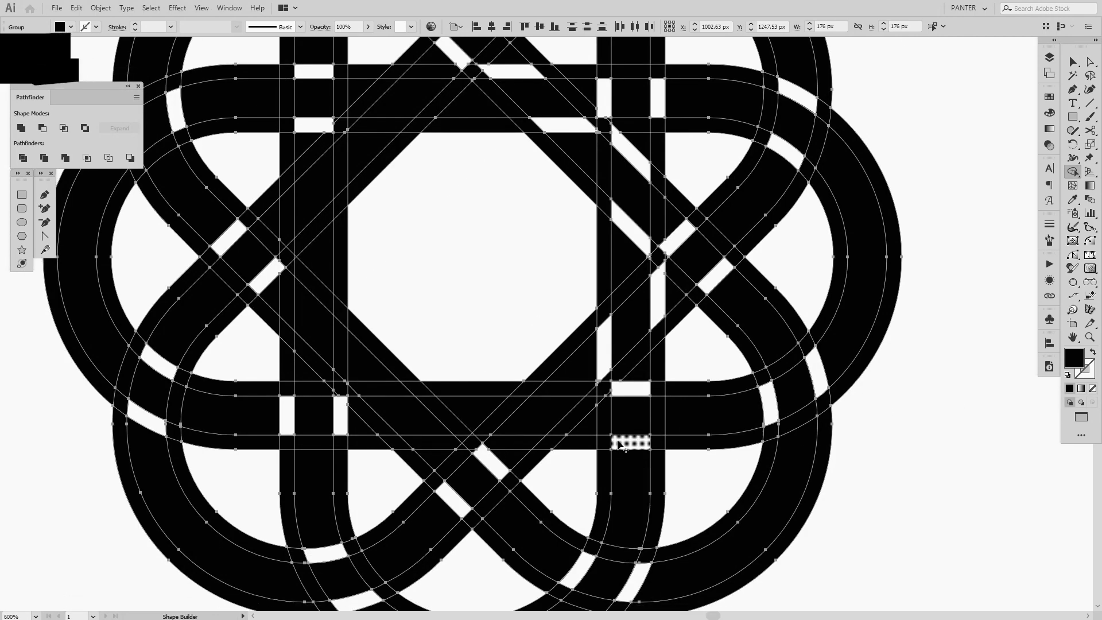
# - Erase two diagonal strip pieces at the nearby crossings
pyautogui.scroll(3, 580, 423)
pyautogui.scroll(-3, 580, 423)
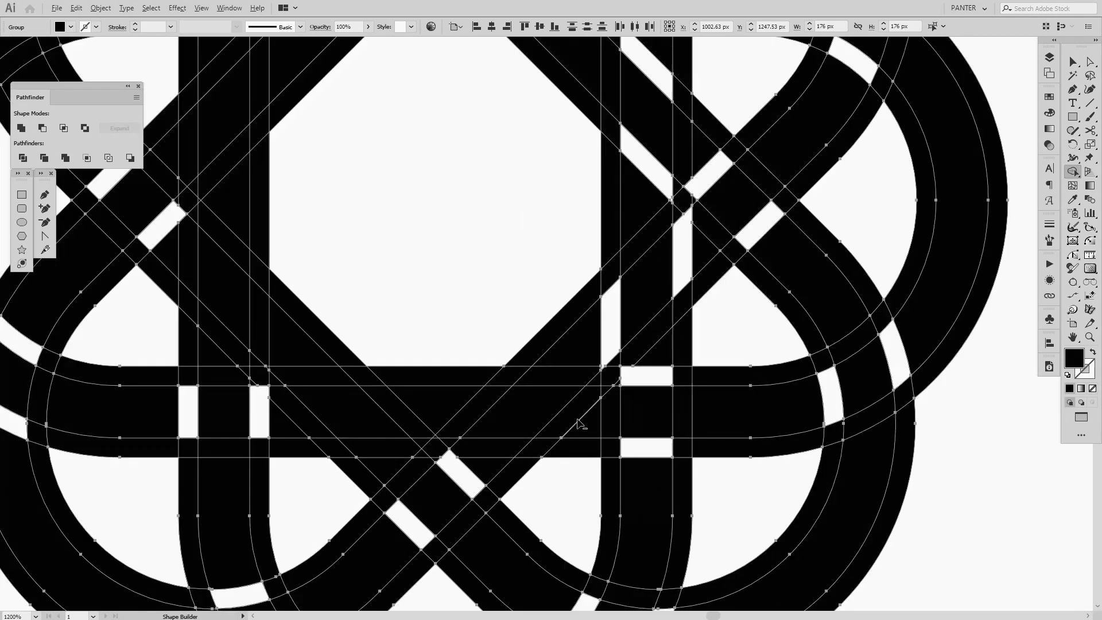
pyautogui.moveTo(594, 423); pyautogui.dragTo(618, 348)
pyautogui.scroll(3, 618, 349)
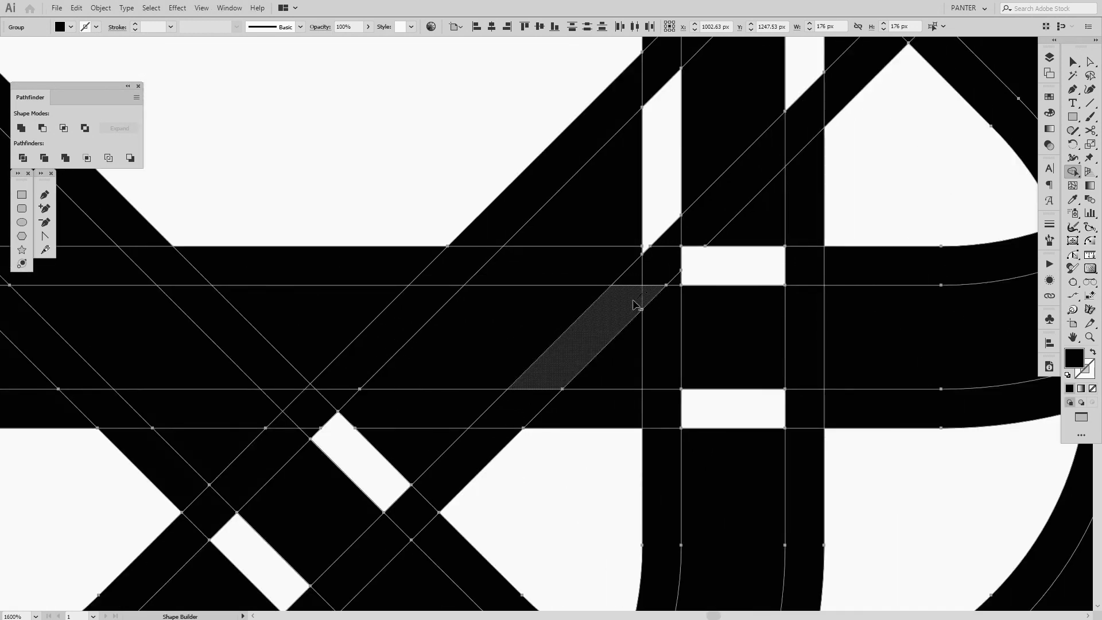
pyautogui.moveTo(635, 303); pyautogui.dragTo(611, 325)
pyautogui.scroll(1, 311, 401)
pyautogui.moveTo(310, 379); pyautogui.dragTo(401, 313)
pyautogui.scroll(-3, 410, 309)
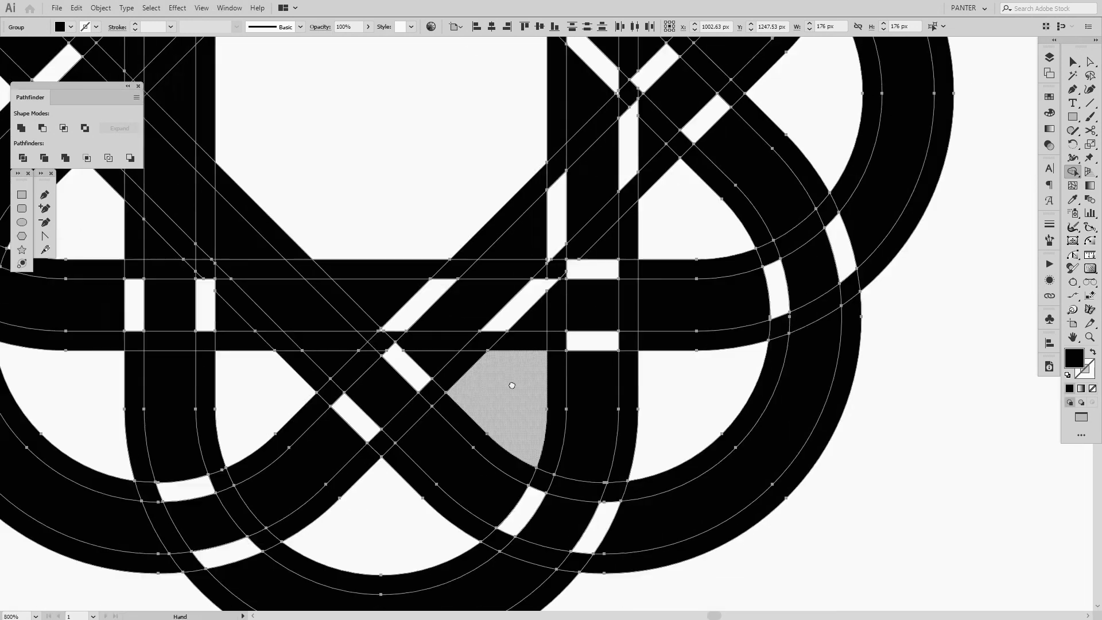
# - Move over the lower loops and erase two more black strip pieces at their crossings
pyautogui.moveTo(510, 387)
pyautogui.mouseDown()
pyautogui.moveTo(549, 399)
pyautogui.moveTo(613, 388)
pyautogui.moveTo(662, 407)
pyautogui.mouseUp()
pyautogui.scroll(-1, 548, 384)
pyautogui.scroll(1, 546, 383)
pyautogui.moveTo(544, 379); pyautogui.dragTo(534, 380)
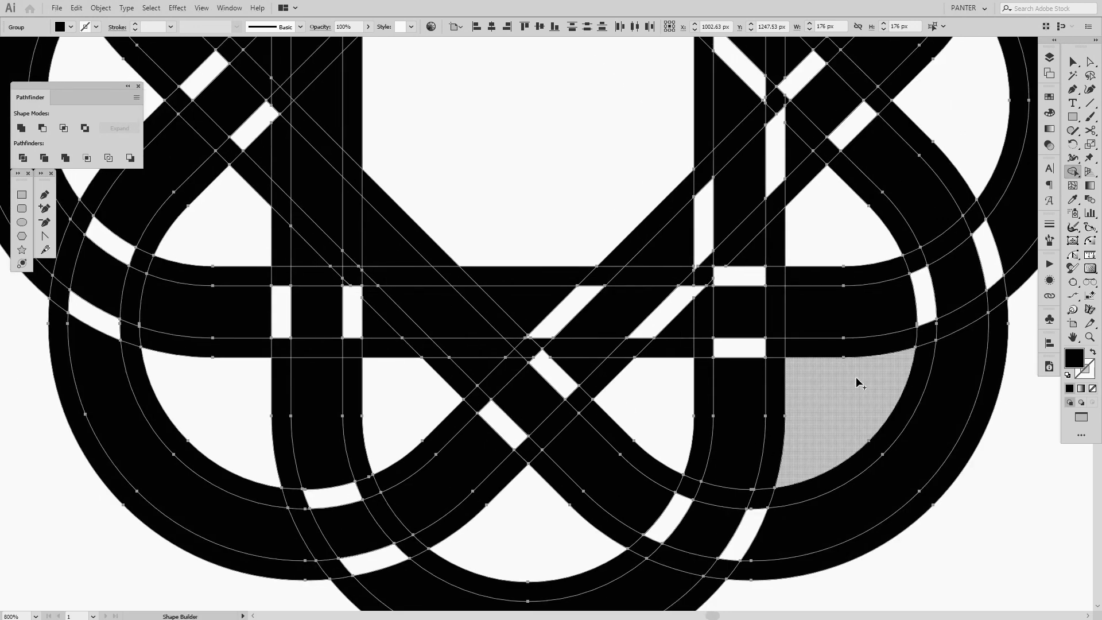
pyautogui.scroll(-1, 683, 314)
pyautogui.scroll(2, 534, 315)
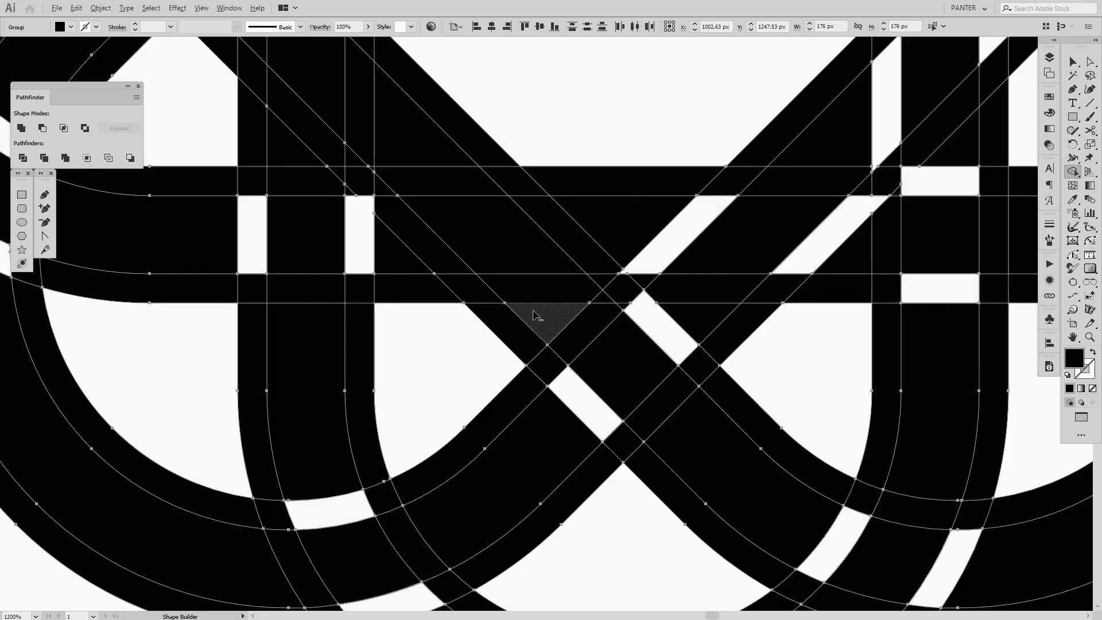
pyautogui.scroll(-1, 533, 315)
pyautogui.scroll(-1, 333, 131)
pyautogui.moveTo(491, 295); pyautogui.dragTo(581, 388)
pyautogui.scroll(1, 505, 290)
pyautogui.scroll(1, 518, 273)
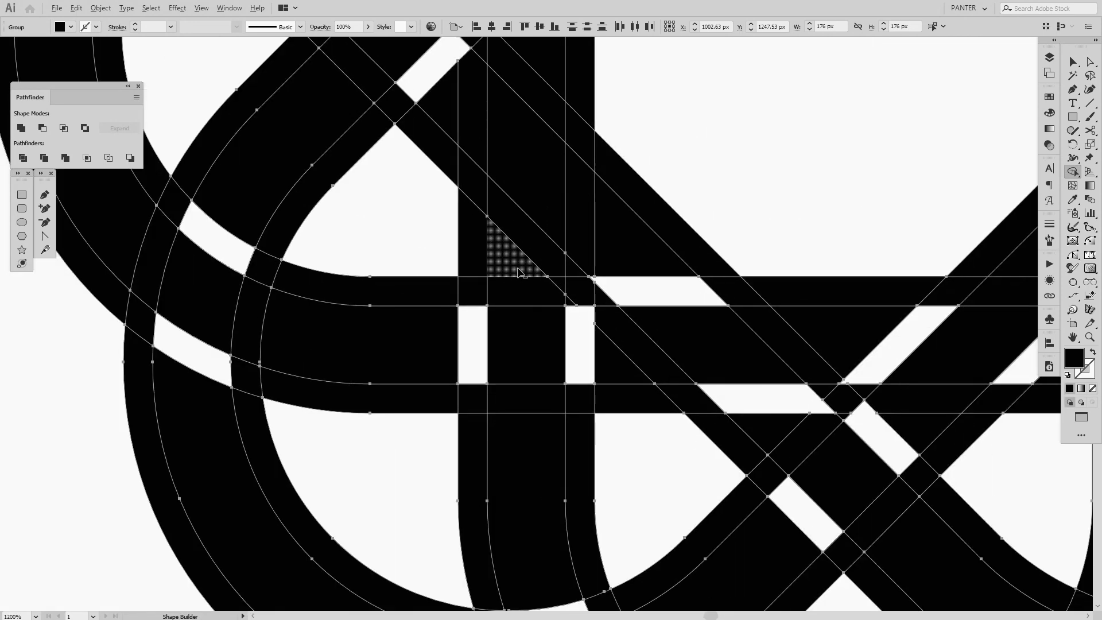
pyautogui.moveTo(520, 272); pyautogui.dragTo(529, 283)
pyautogui.scroll(2, 561, 253)
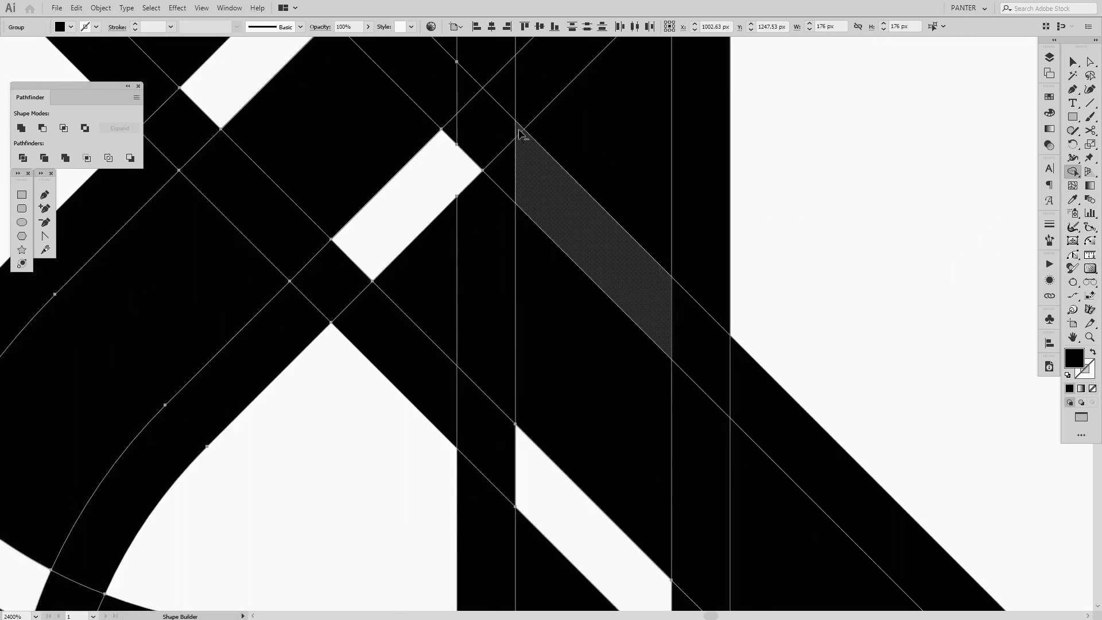
pyautogui.scroll(-3, 520, 134)
pyautogui.scroll(1, 578, 246)
pyautogui.scroll(3, 571, 205)
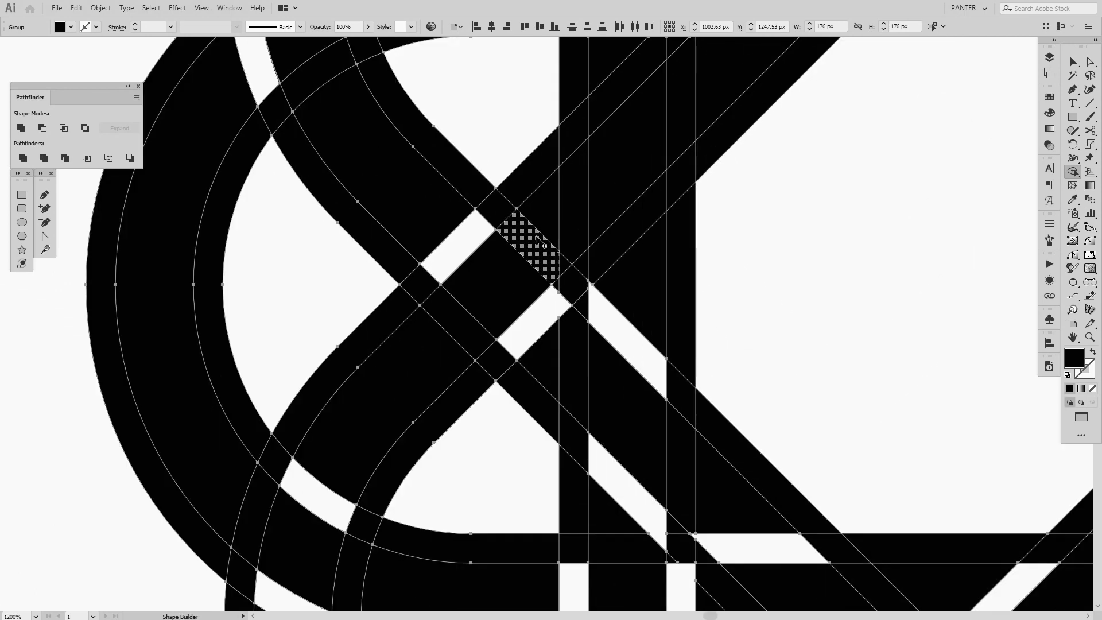
pyautogui.moveTo(566, 264); pyautogui.dragTo(579, 235)
pyautogui.moveTo(625, 174); pyautogui.dragTo(584, 265)
pyautogui.scroll(2, 654, 123)
pyautogui.moveTo(654, 123); pyautogui.dragTo(650, 201)
pyautogui.scroll(-3, 652, 210)
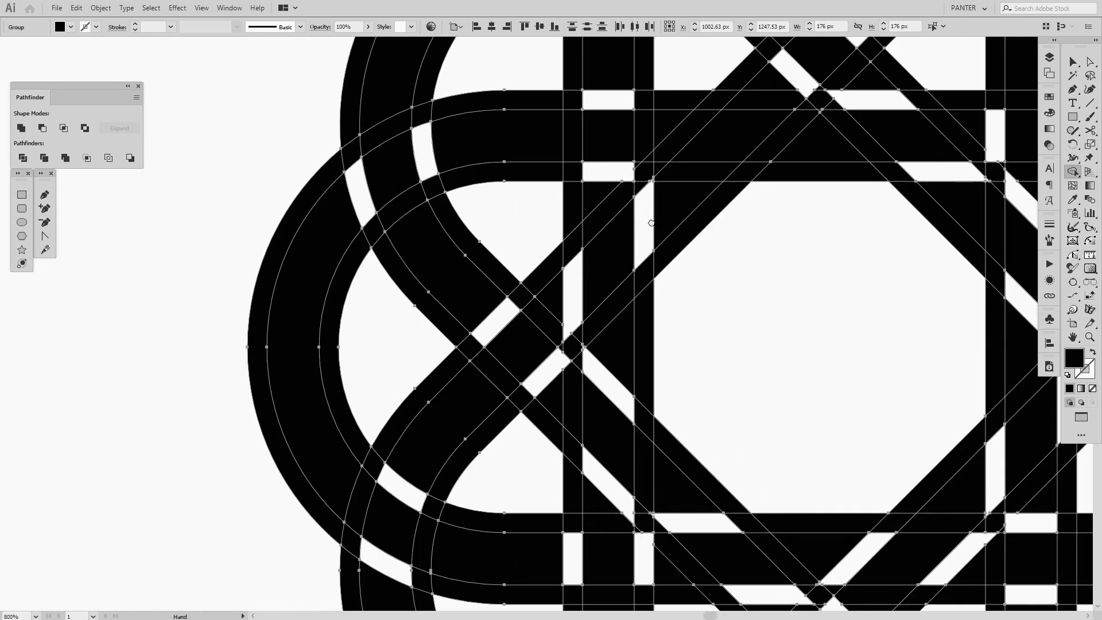
pyautogui.scroll(1, 651, 223)
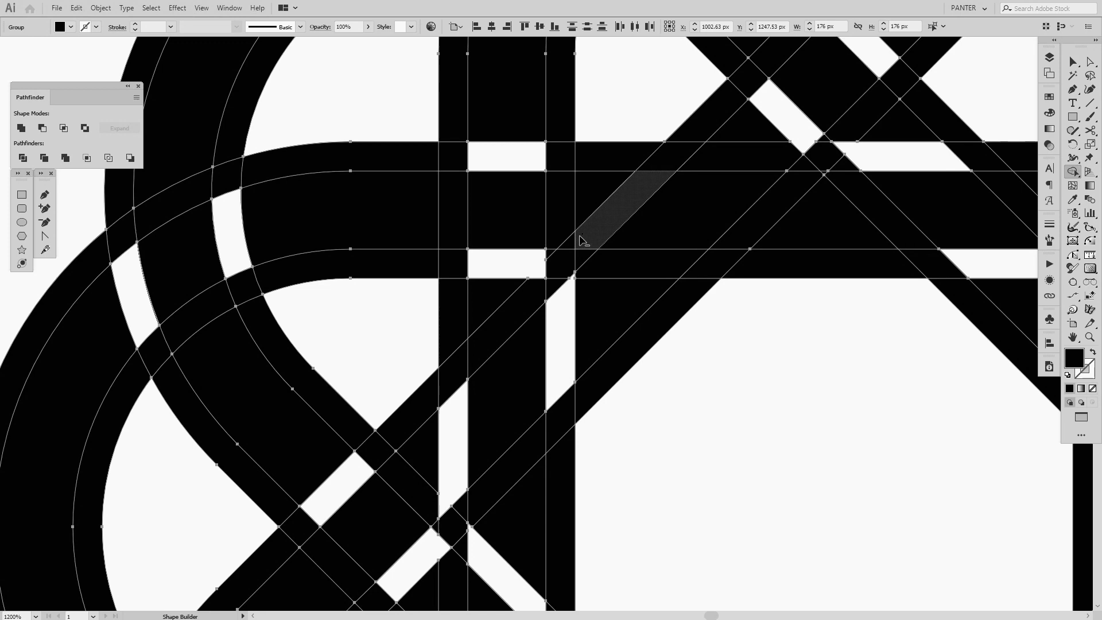
pyautogui.scroll(-2, 652, 310)
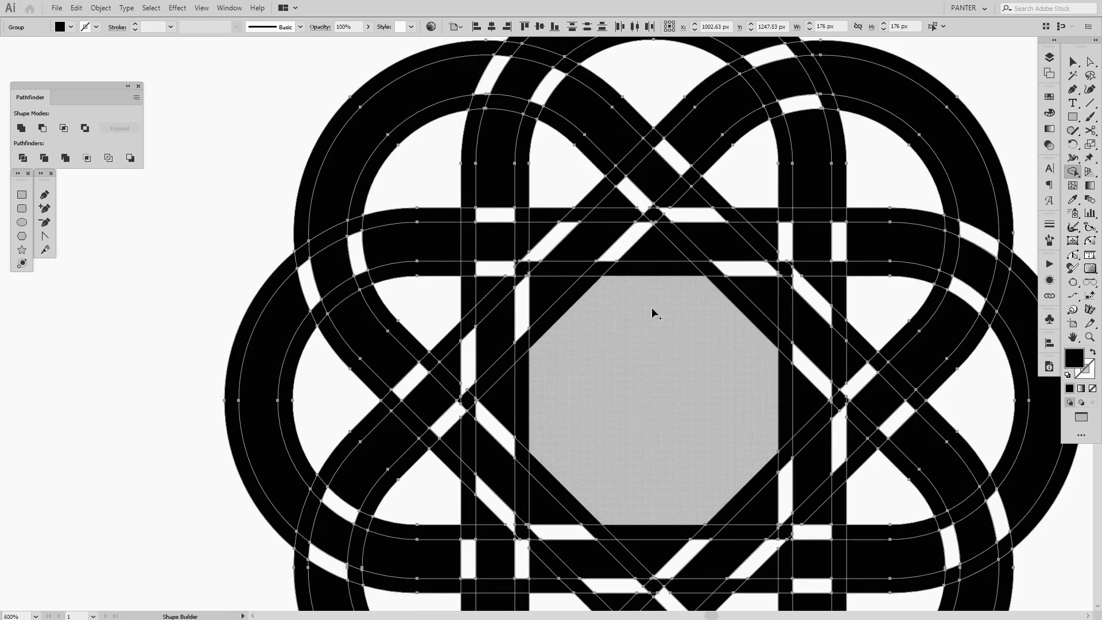
# - Marquee-select the whole knot group and Alt-drag a duplicate to its right
pyautogui.press('v')
pyautogui.scroll(-3, 666, 333)
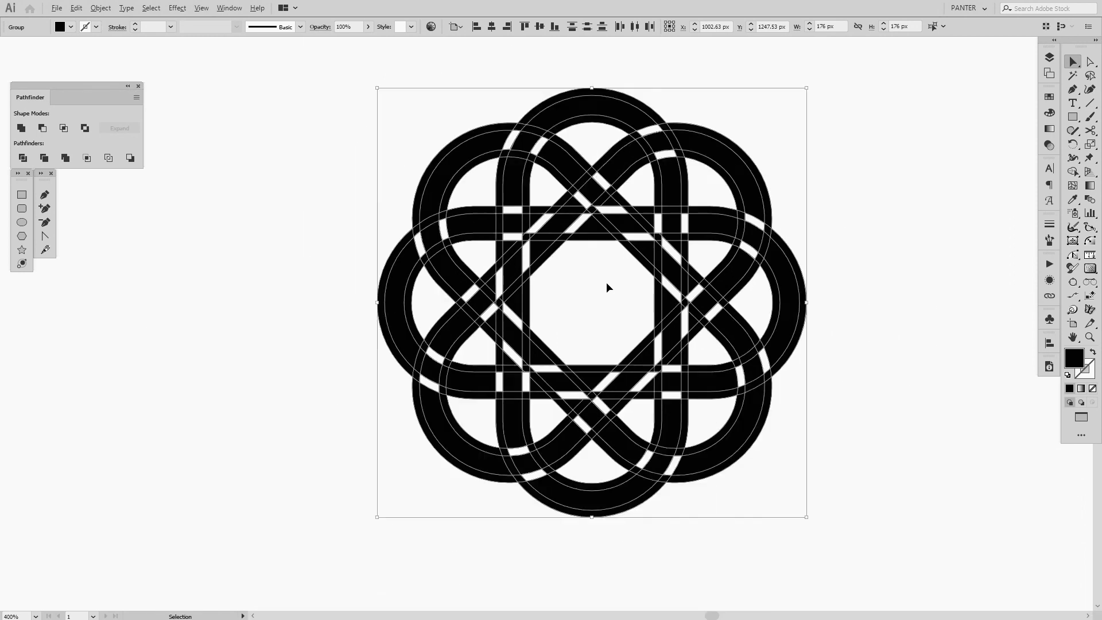
pyautogui.scroll(-2, 606, 282)
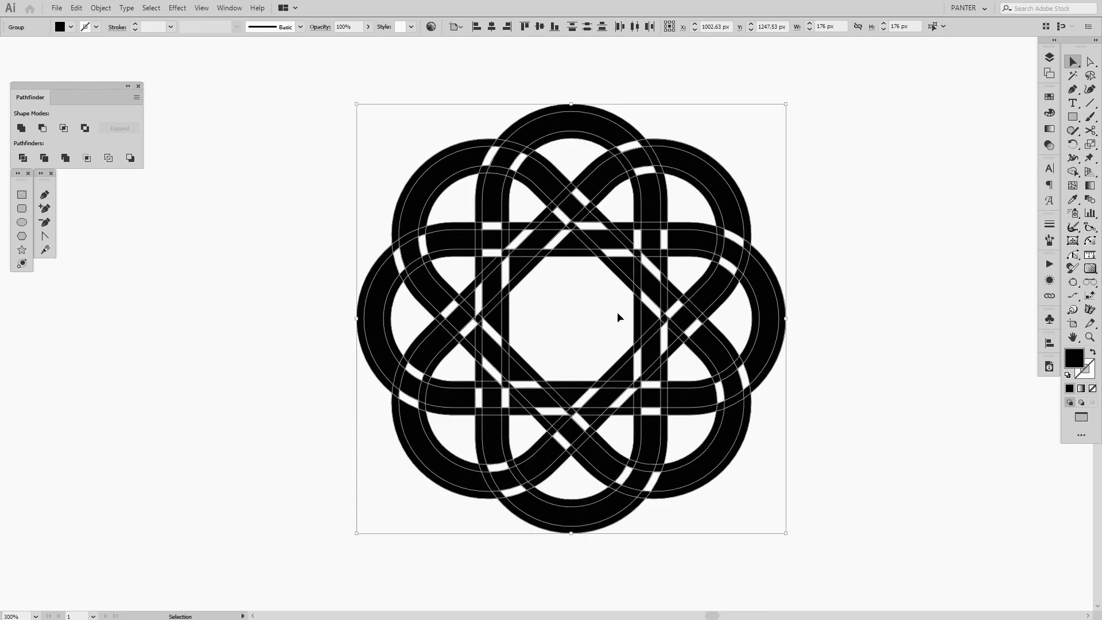
pyautogui.click(886, 339)
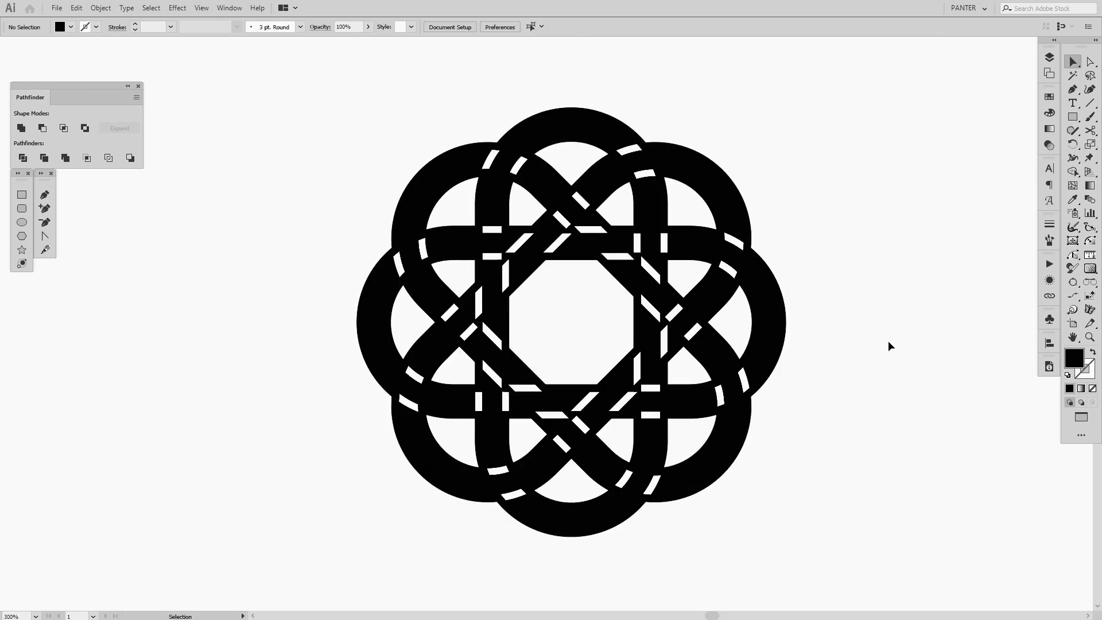
pyautogui.scroll(-2, 888, 341)
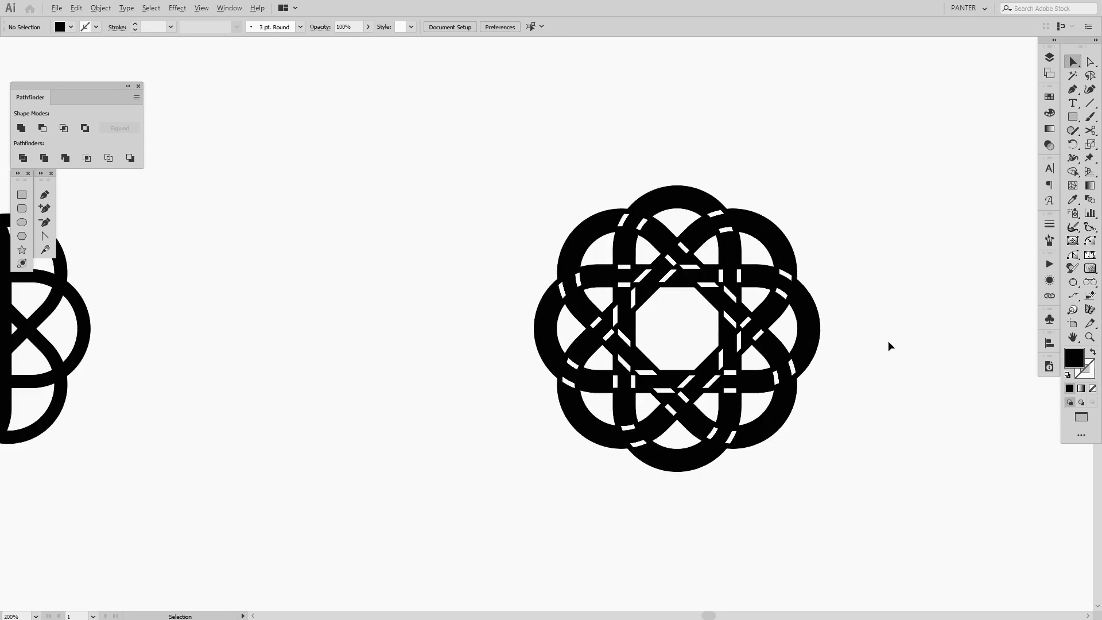
pyautogui.moveTo(846, 348); pyautogui.dragTo(507, 339)
pyautogui.moveTo(636, 462); pyautogui.dragTo(294, 232)
pyautogui.moveTo(428, 290); pyautogui.dragTo(908, 330)
pyautogui.hscroll(4, 910, 330)
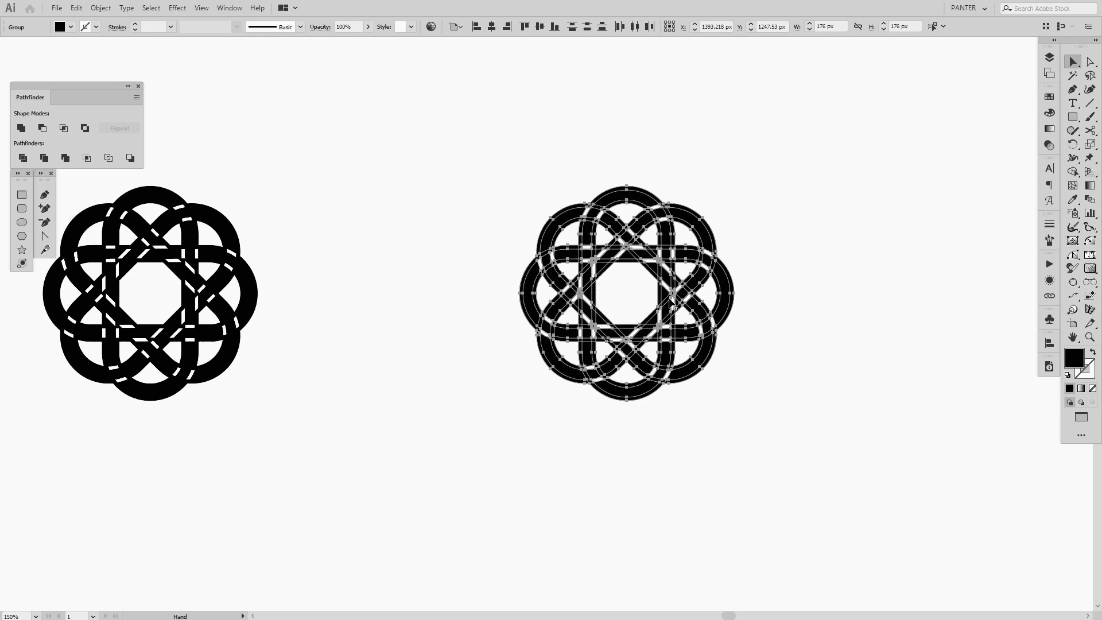
pyautogui.scroll(2, 626, 295)
# - Ungroup the duplicate knot and pick out its horizontal, diagonal and vertical outline ovals
pyautogui.rightClick(740, 300)
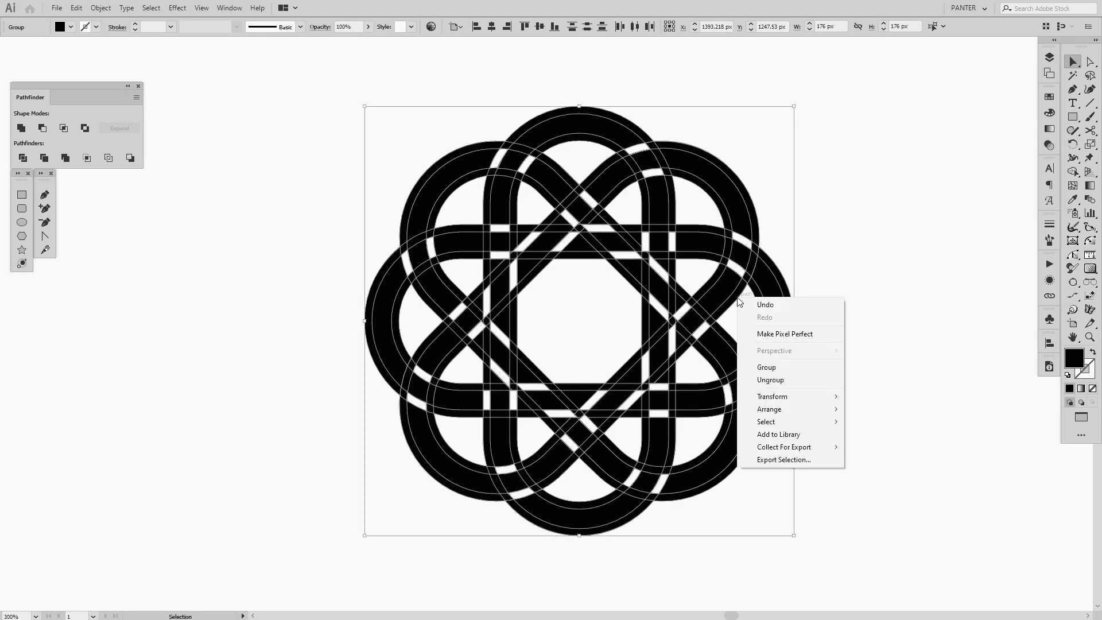
pyautogui.click(770, 379)
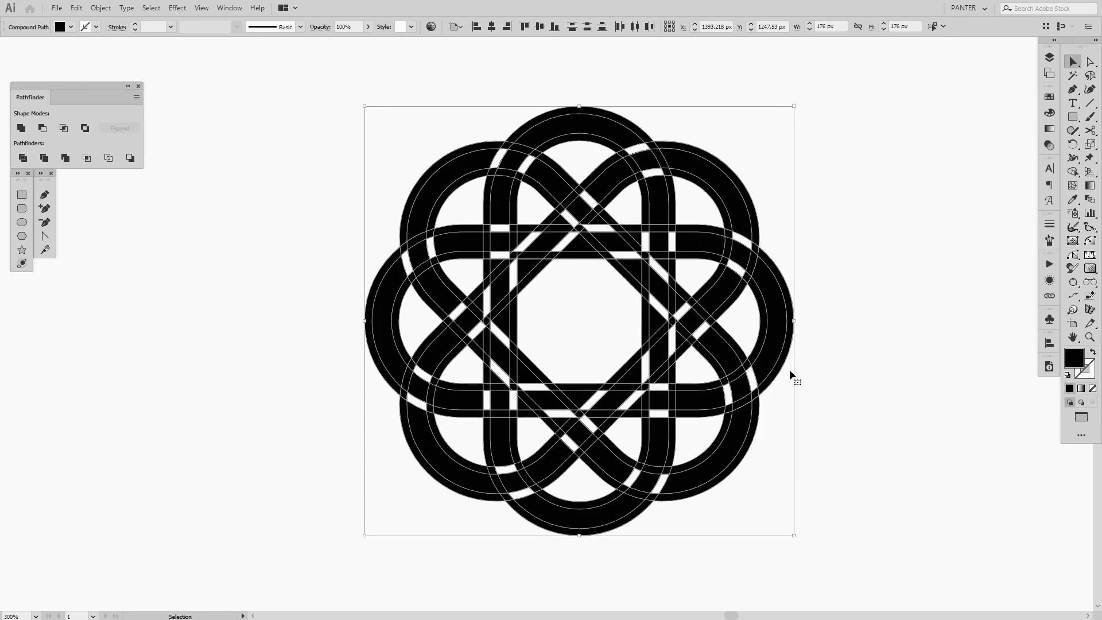
pyautogui.click(790, 370)
pyautogui.click(784, 286)
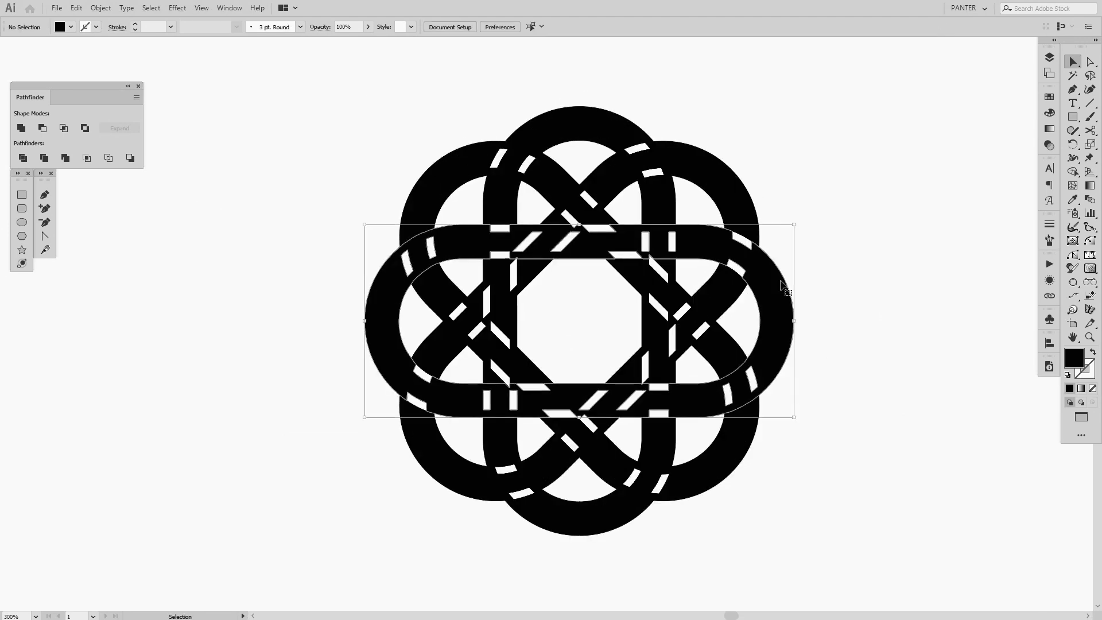
pyautogui.keyDown('shift'); pyautogui.click(749, 197); pyautogui.keyUp('shift')
pyautogui.keyDown('shift'); pyautogui.click(631, 122); pyautogui.keyUp('shift')
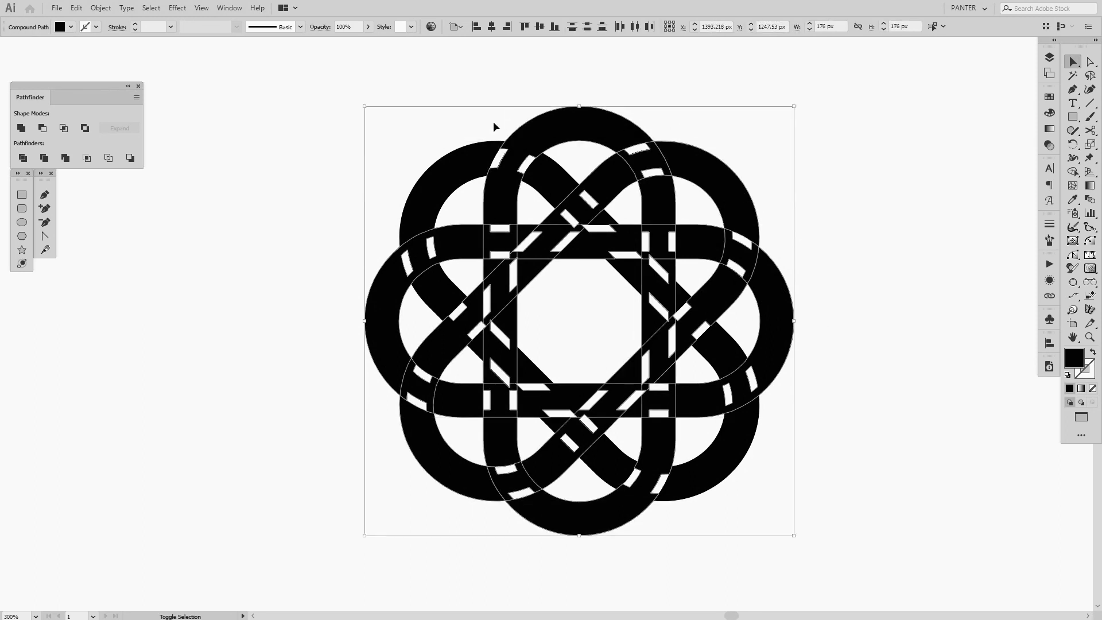
pyautogui.click(382, 241)
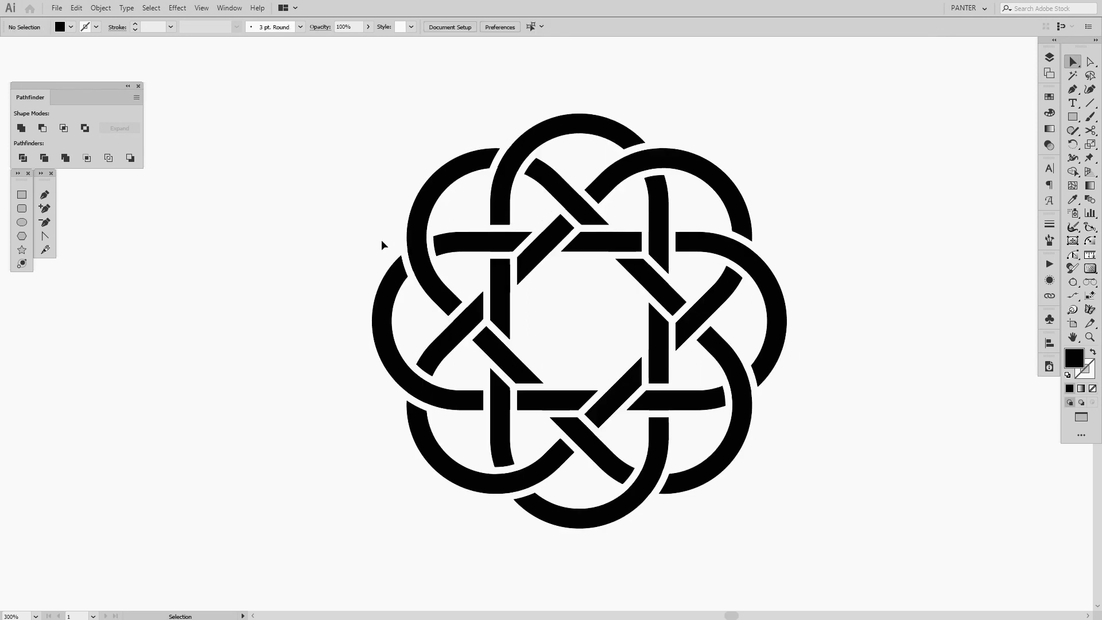
pyautogui.press('space')
pyautogui.moveTo(906, 242); pyautogui.dragTo(888, 250)
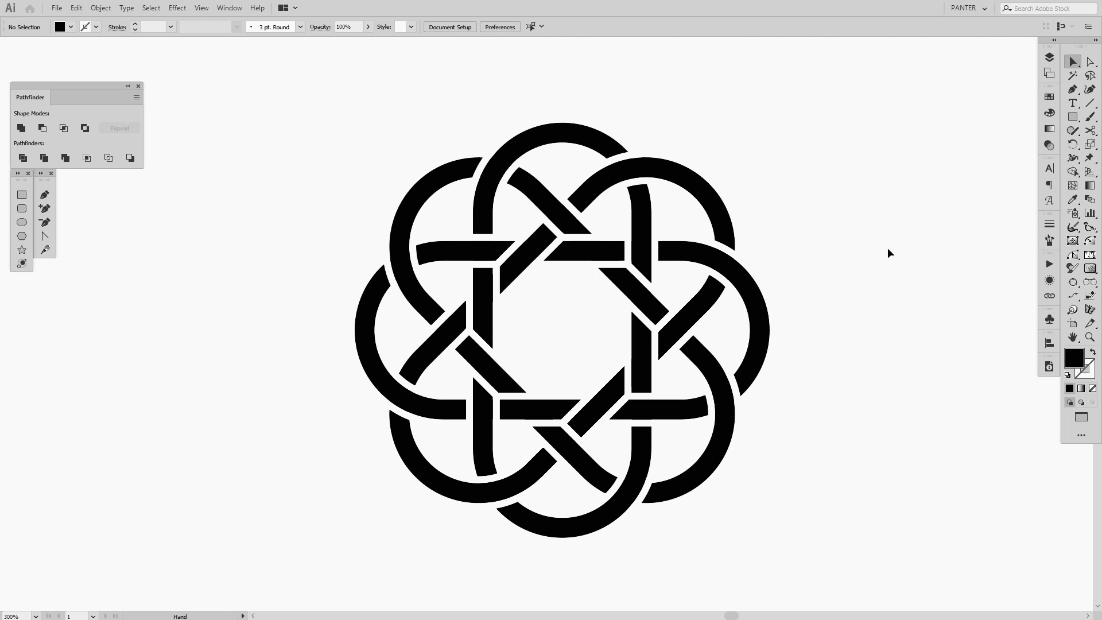